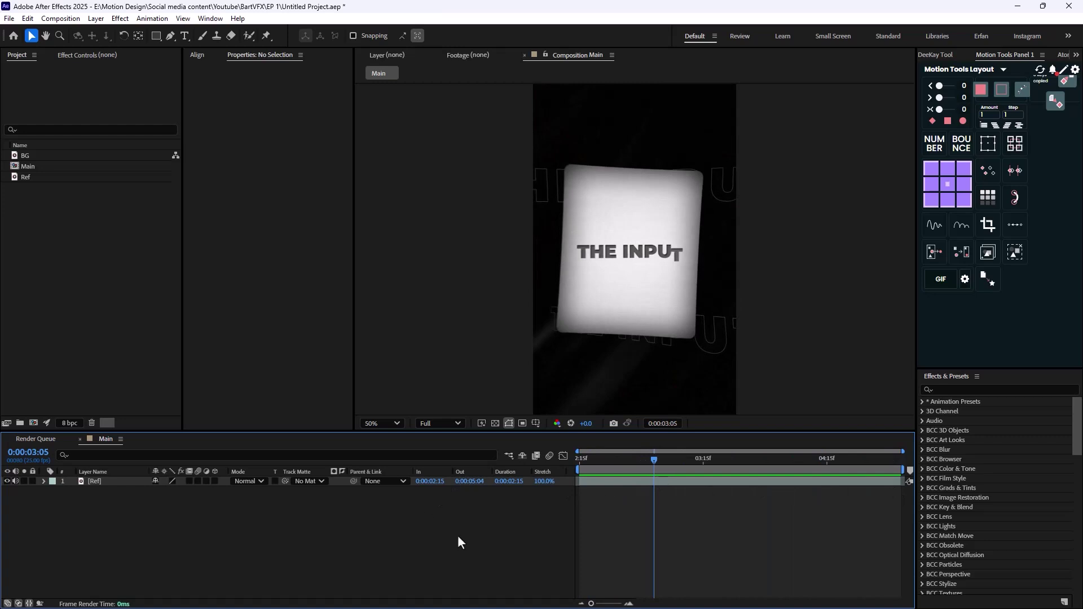
- Add the BG footage to the Main composition above the Ref layer and rotate it 90°
left_click(33, 159)
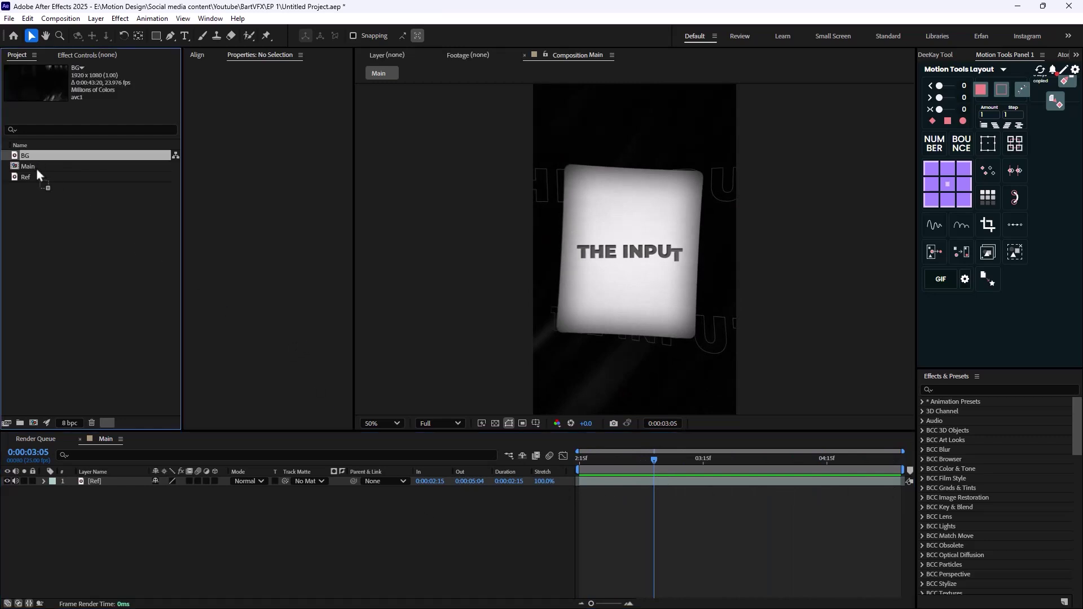
left_click_drag(36, 169, 94, 481)
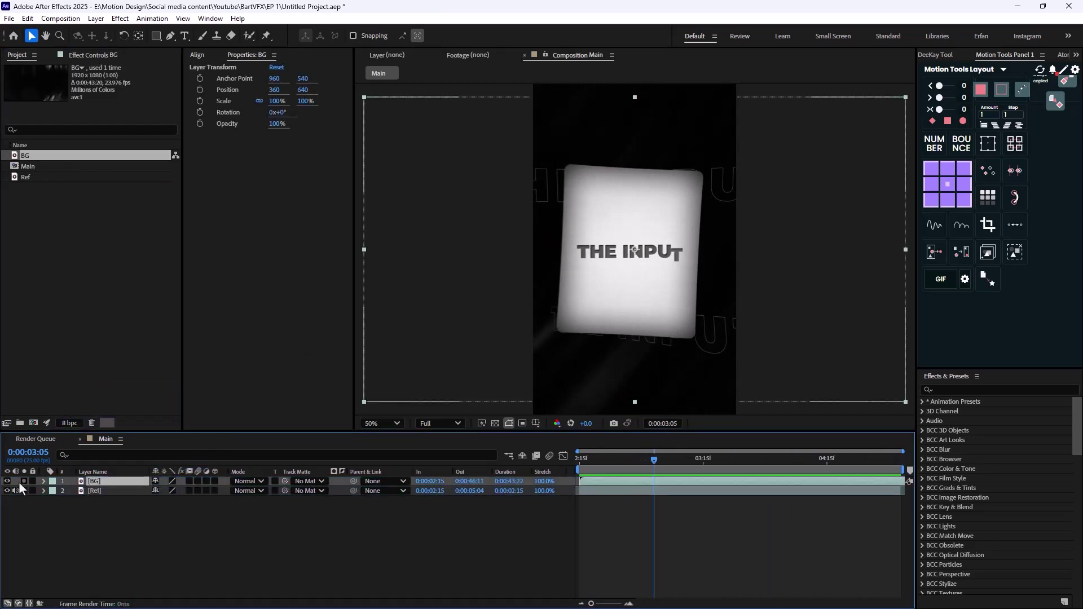
key("comma")
key("r")
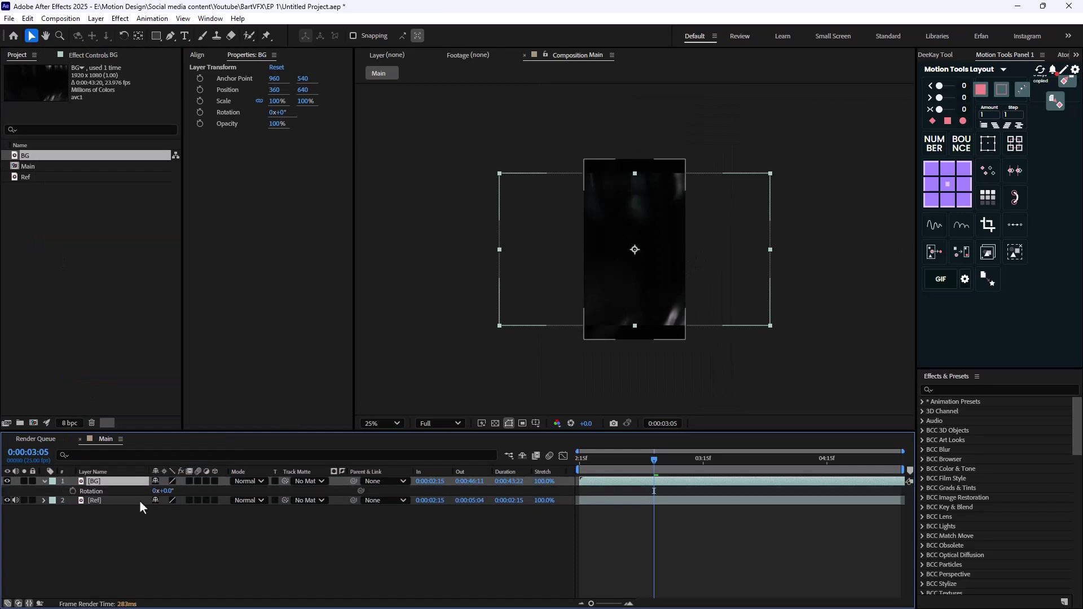
left_click(166, 491)
type("90")
key("Return")
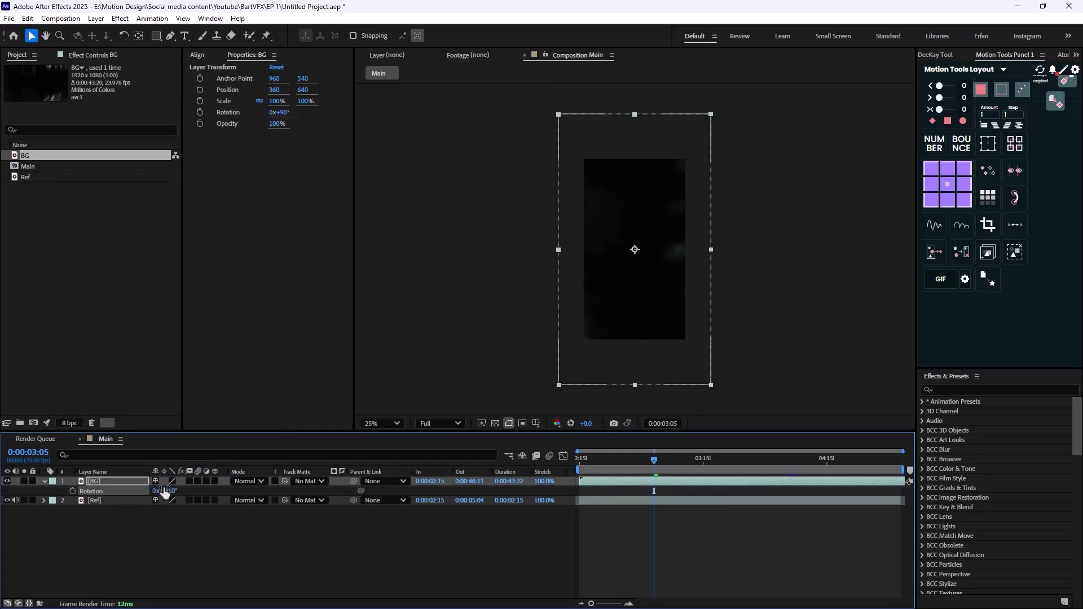
- Lock the BG layer, then solo the Ref layer and show its frame at 0:00:03:05
left_click(244, 539)
key("Home")
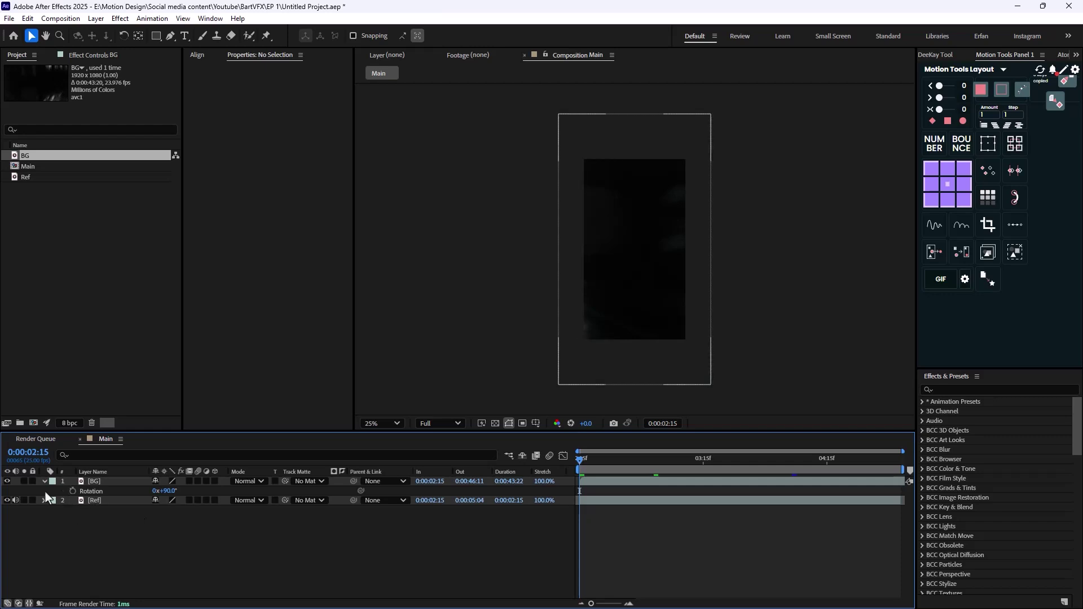
left_click(32, 481)
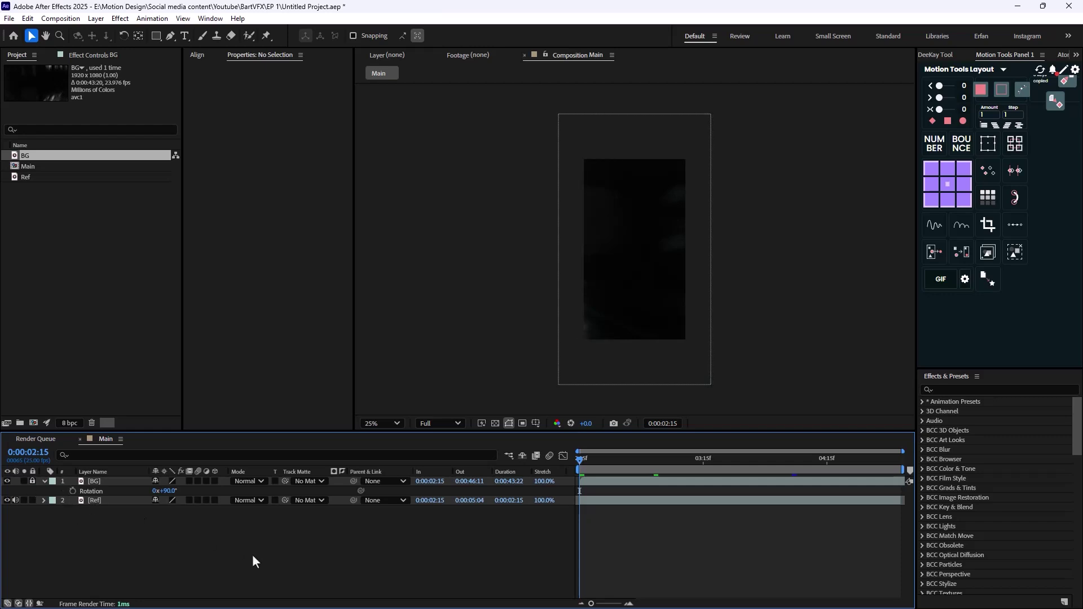
left_click(24, 501)
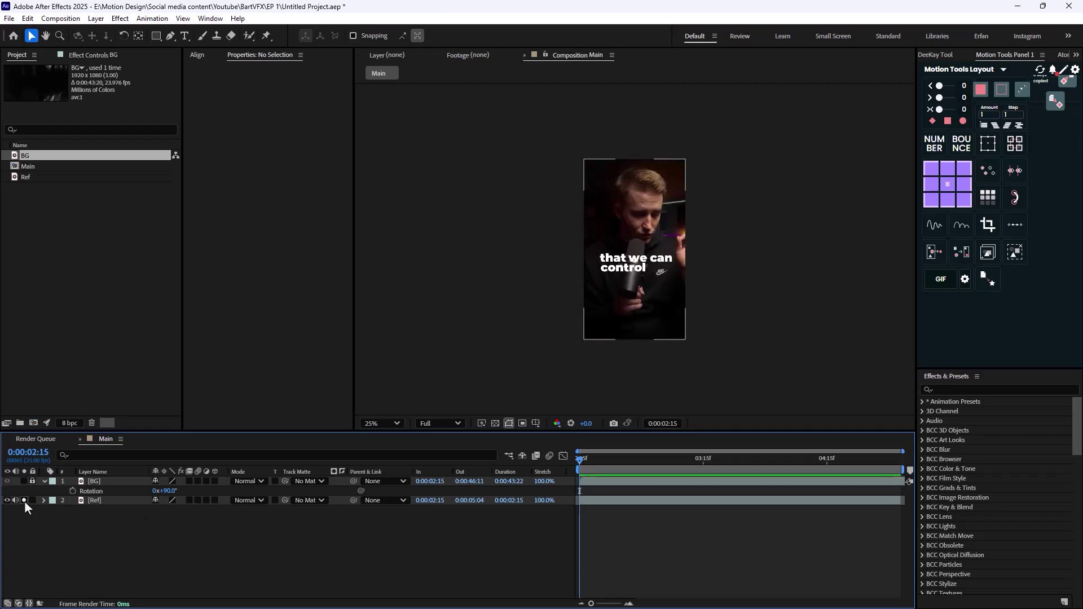
left_click_drag(601, 464, 655, 452)
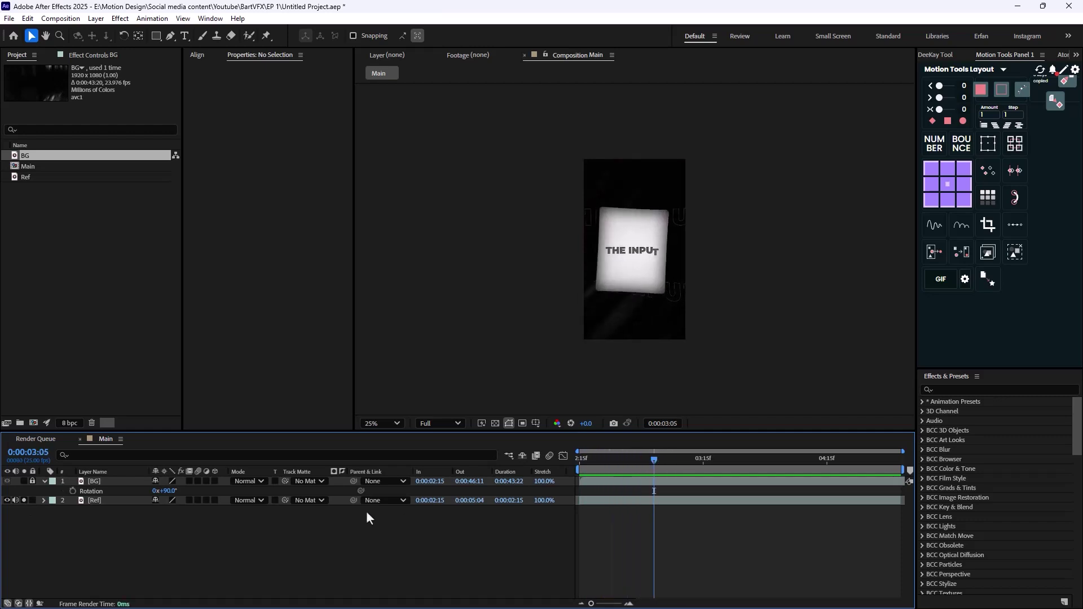
- Draw a rectangle shape about 524 × 612 px over the reference card, with an off-white fill sampled from it and no stroke
left_click(156, 37)
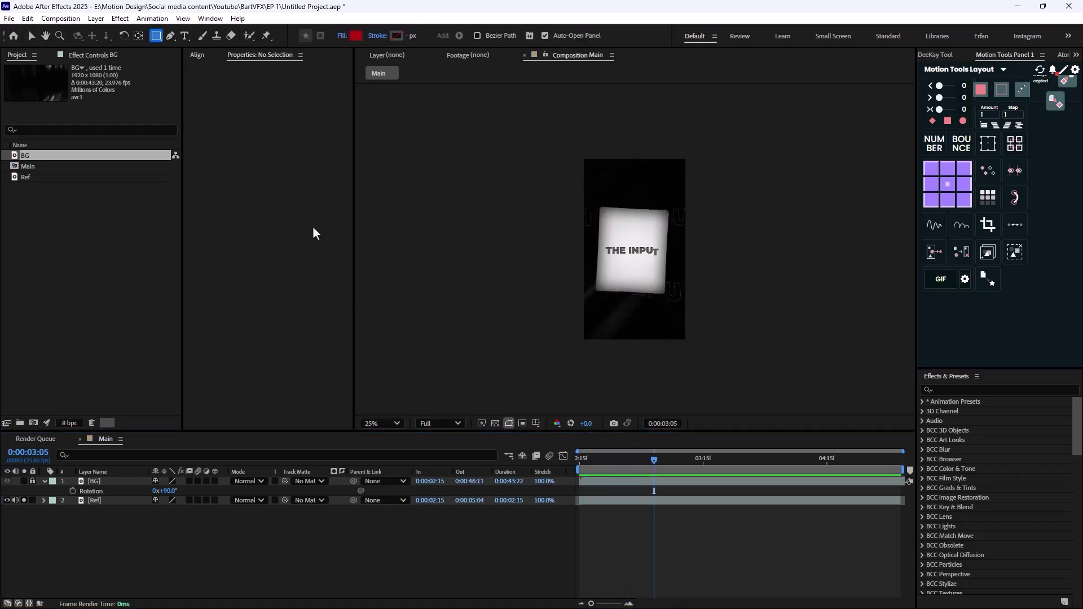
left_click(355, 37)
left_click_drag(601, 226, 655, 320)
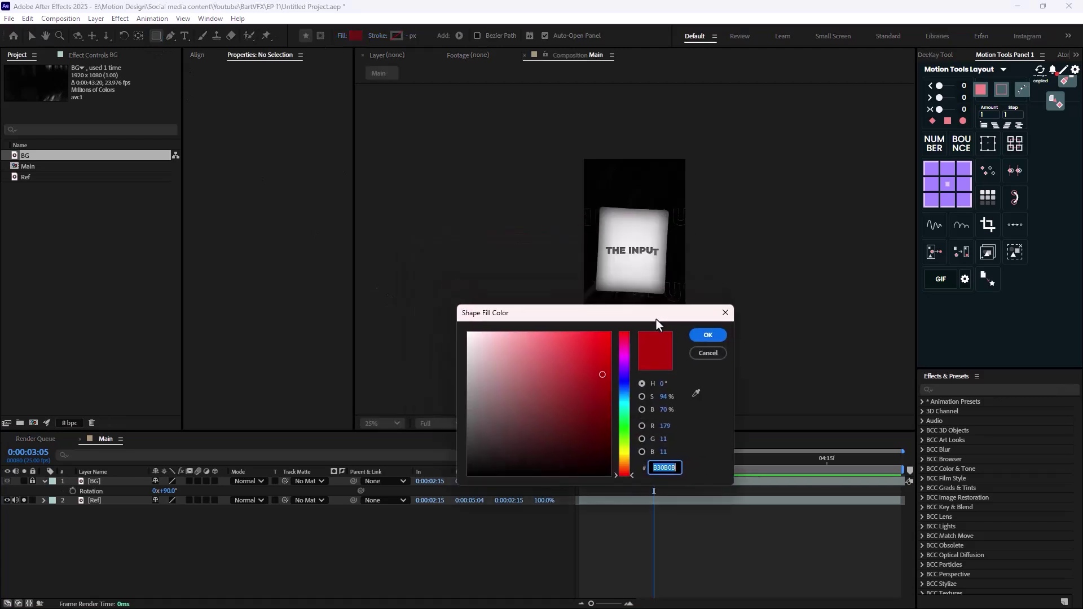
left_click(696, 393)
left_click(709, 335)
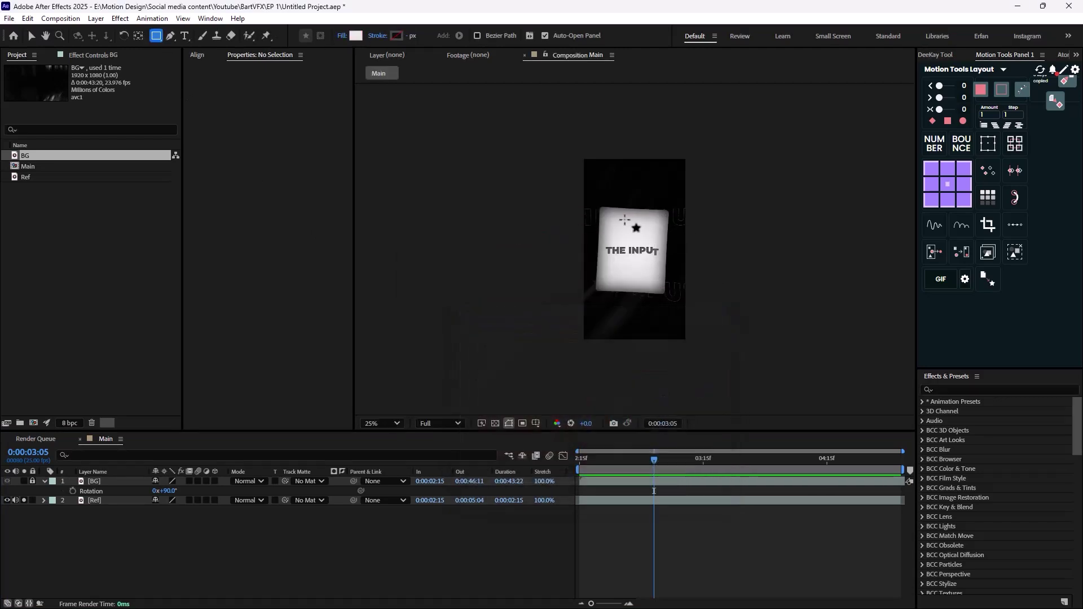
left_click_drag(599, 204, 672, 294)
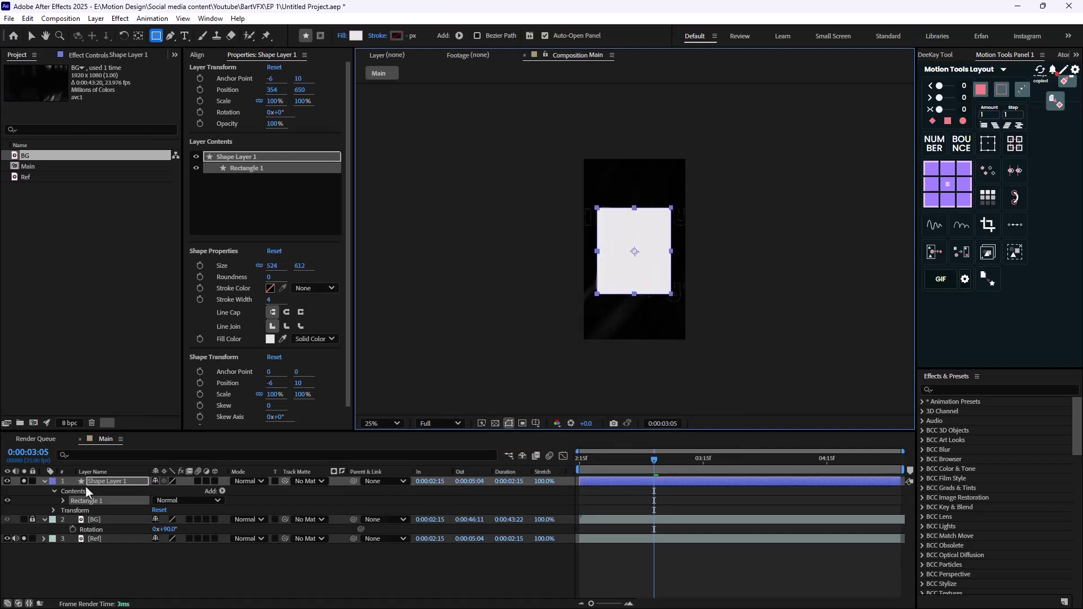
- Centre the anchor point of the new rectangle layer and rename the layer Square
key("ctrl+alt+Home")
left_click(121, 485)
key("Return")
type("S")
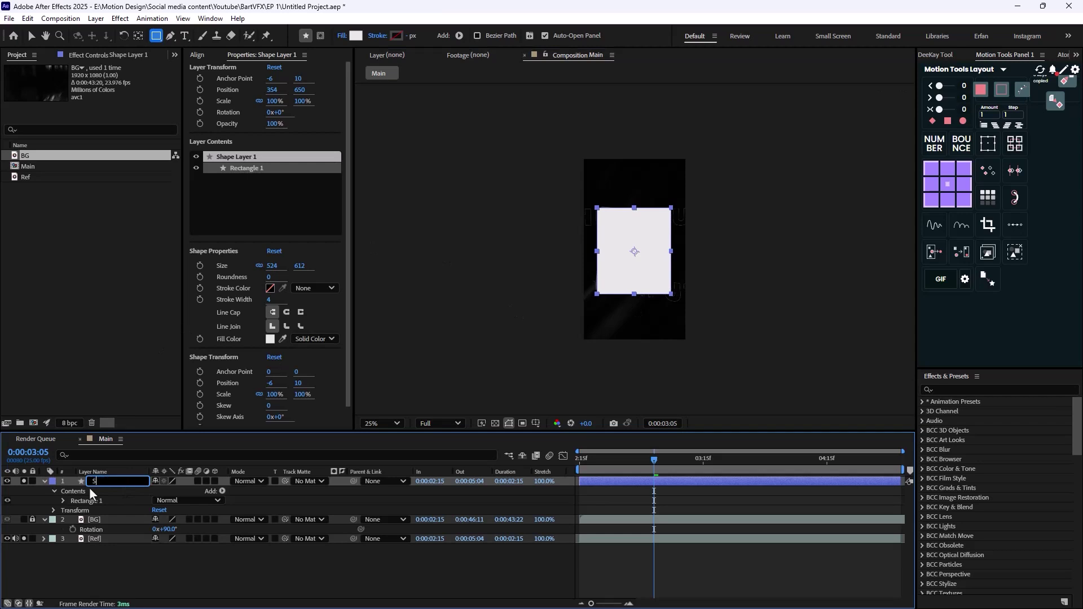
type("quare")
key("Return")
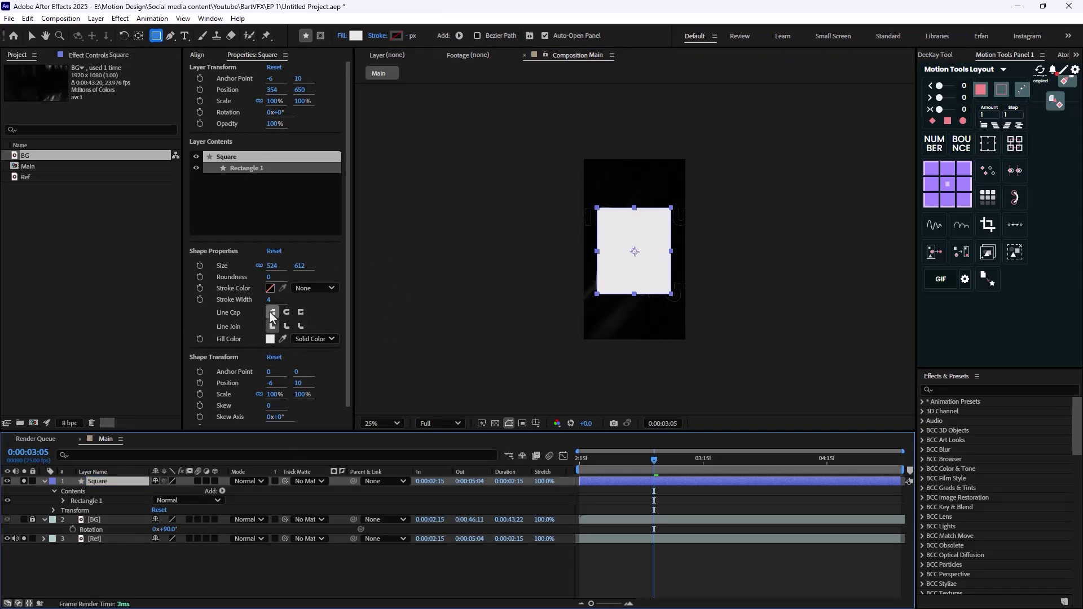
- Round the rectangle's corners to 47 and compare it with the reference card by hiding and showing the Square layer
left_click_drag(269, 277, 285, 281)
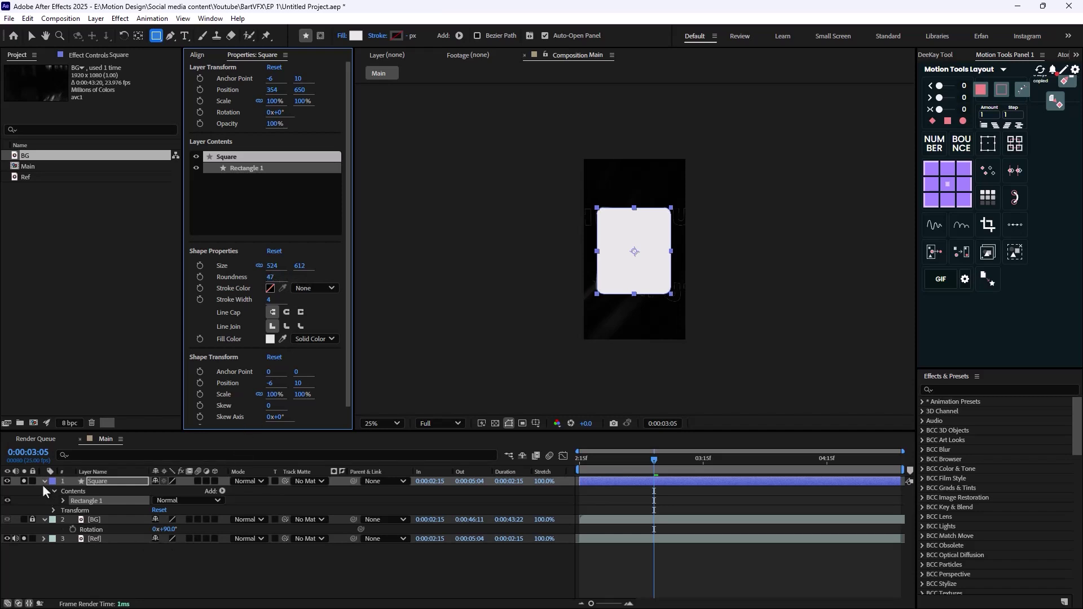
left_click(7, 481)
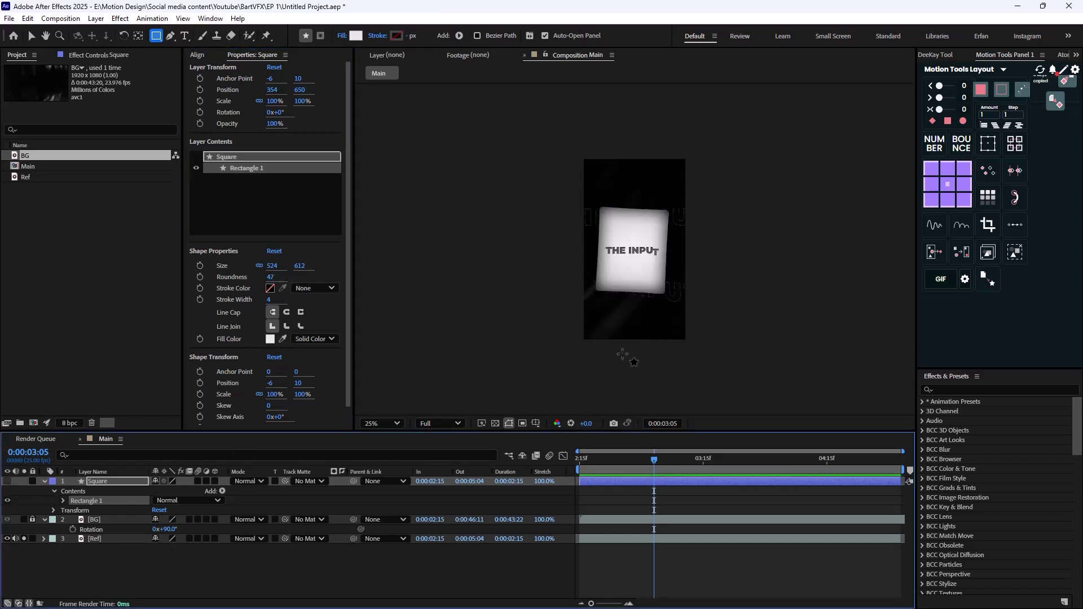
key("period")
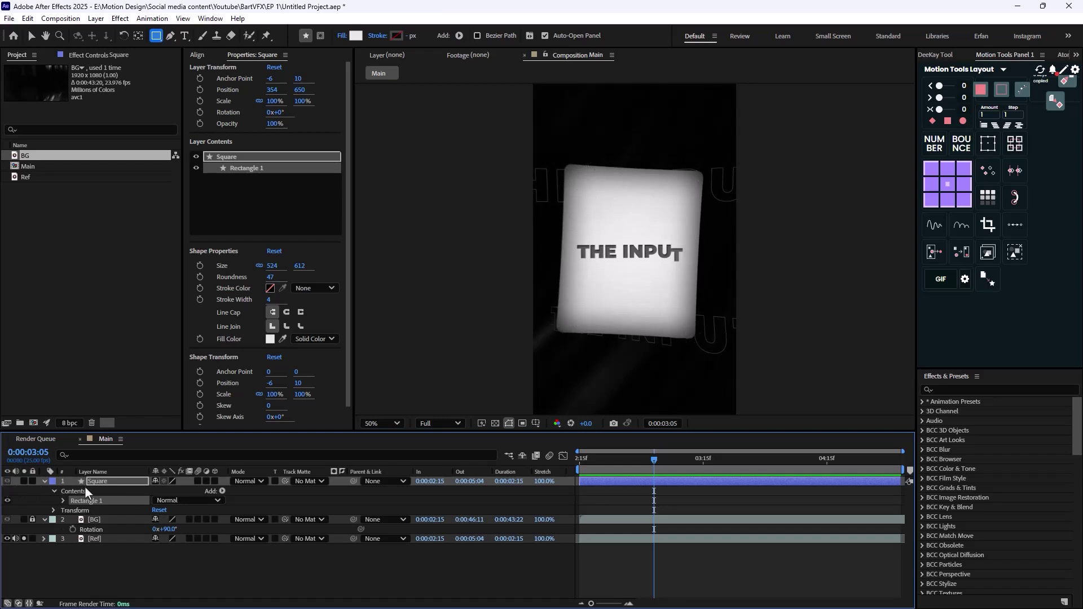
left_click(6, 482)
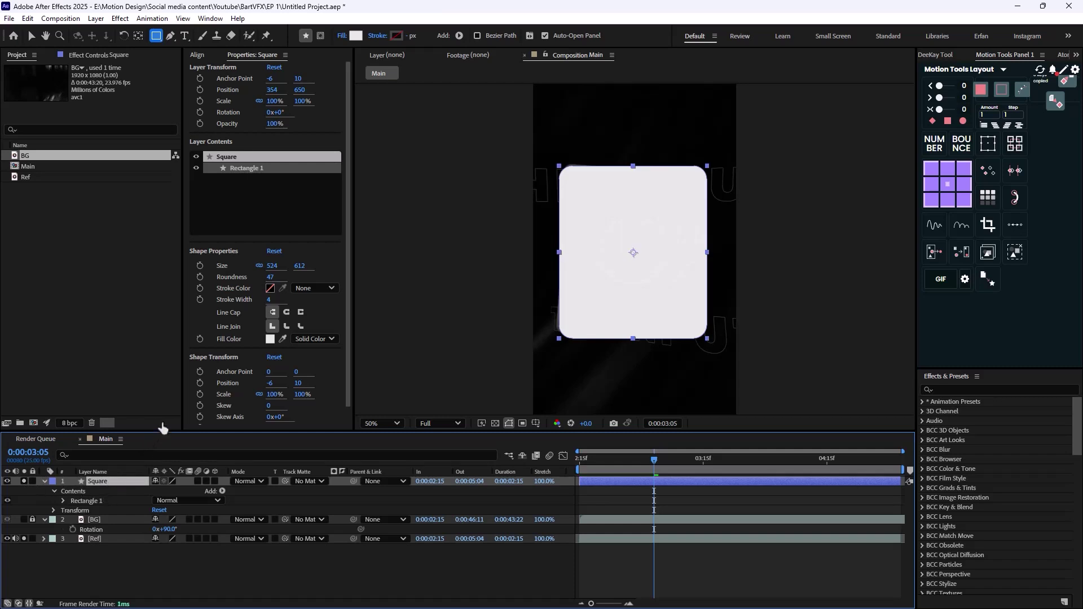
- Add an Inner Glow layer style to the Square layer and set its size to 66
right_click(126, 484)
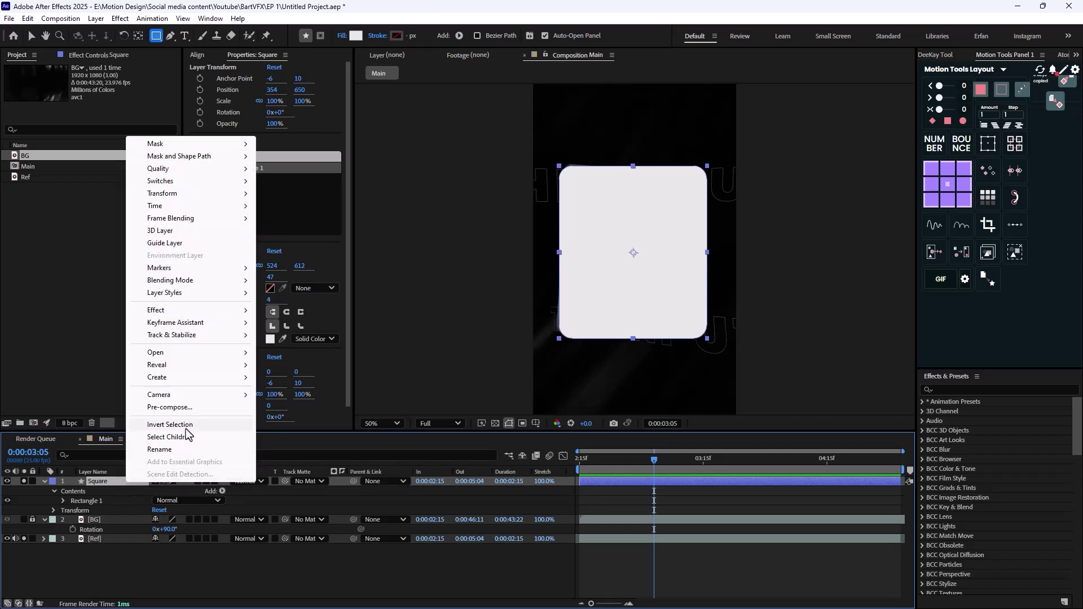
mouse_move(241, 383)
mouse_move(213, 293)
left_click(298, 373)
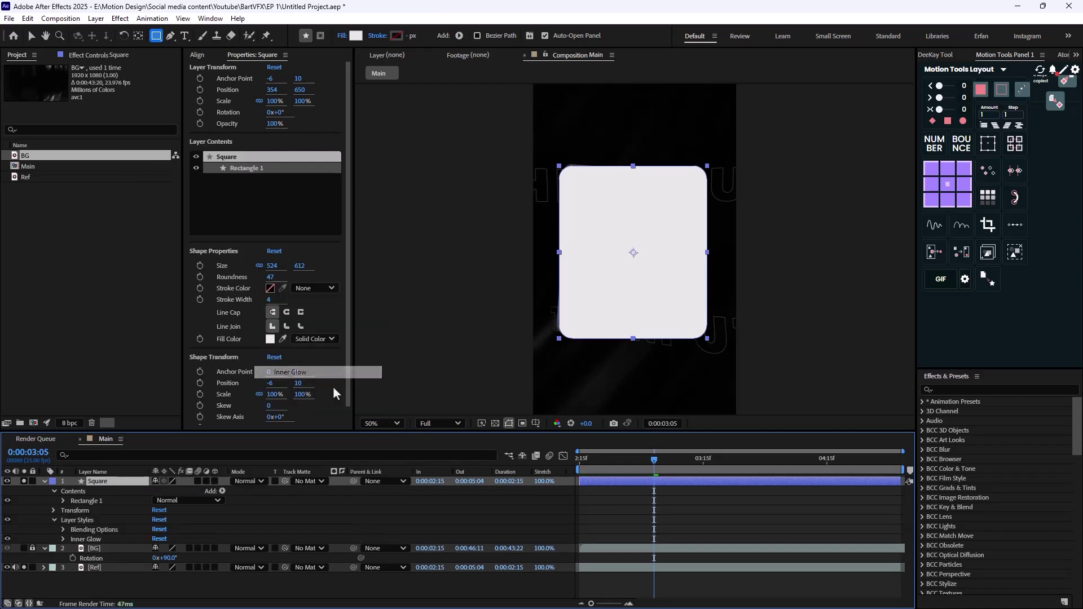
left_click(63, 539)
scroll(130, 537, "down", 4)
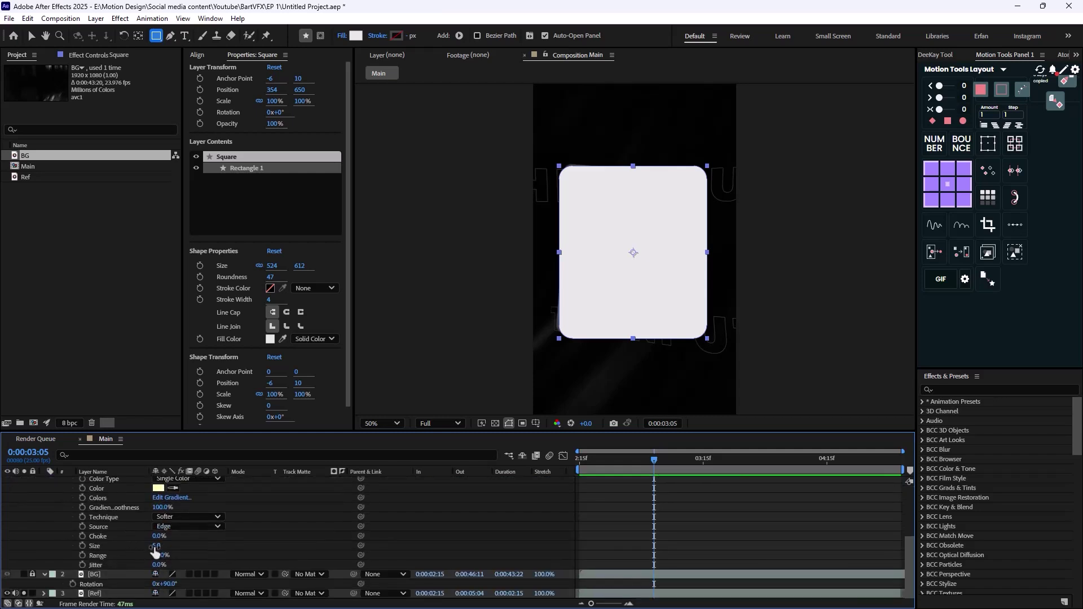
left_click_drag(156, 546, 190, 546)
- Make the Inner Glow black and set its blend mode to Normal
left_click(159, 488)
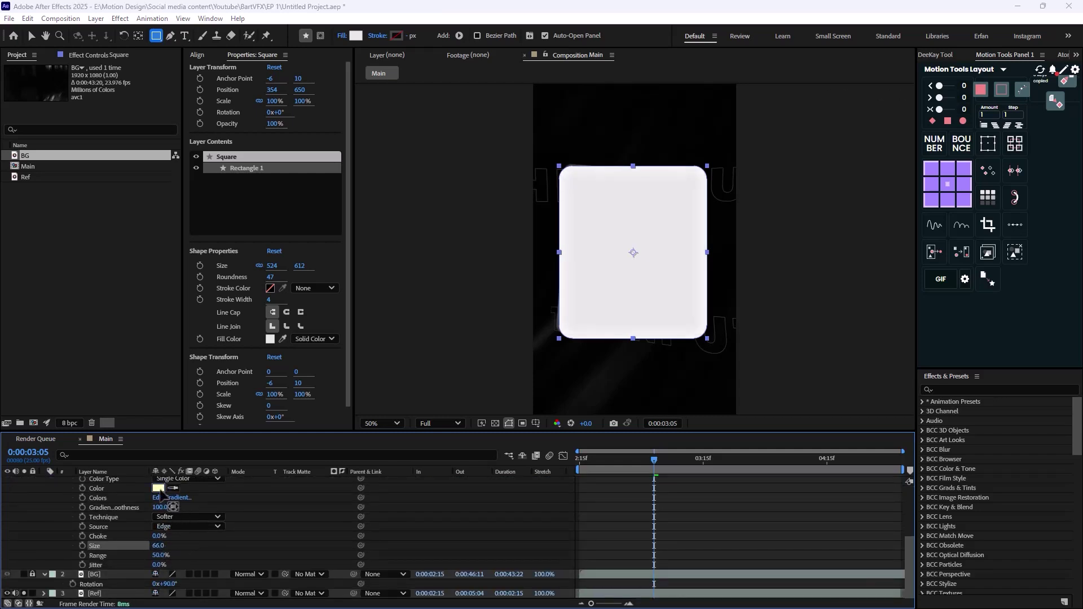
left_click(427, 386)
left_click(654, 243)
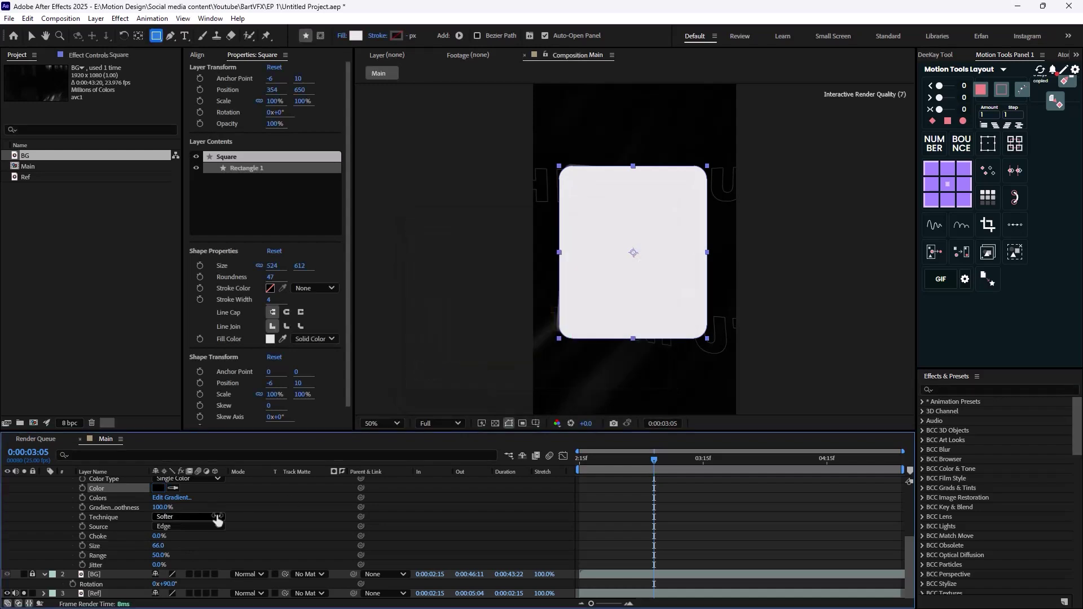
scroll(215, 530, "up", 2)
scroll(191, 539, "up", 1)
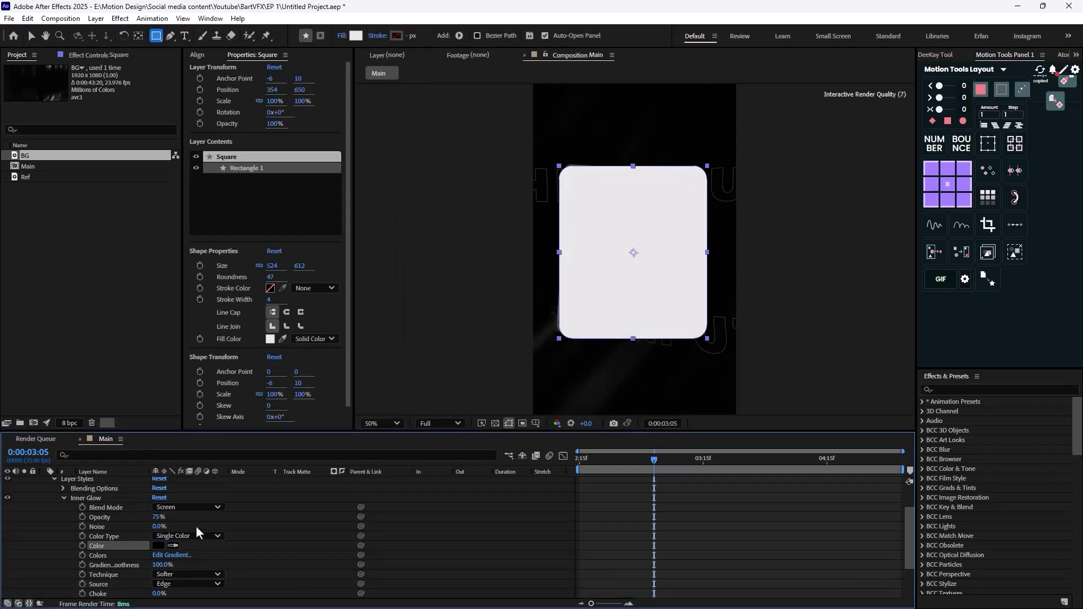
left_click(218, 507)
left_click(230, 155)
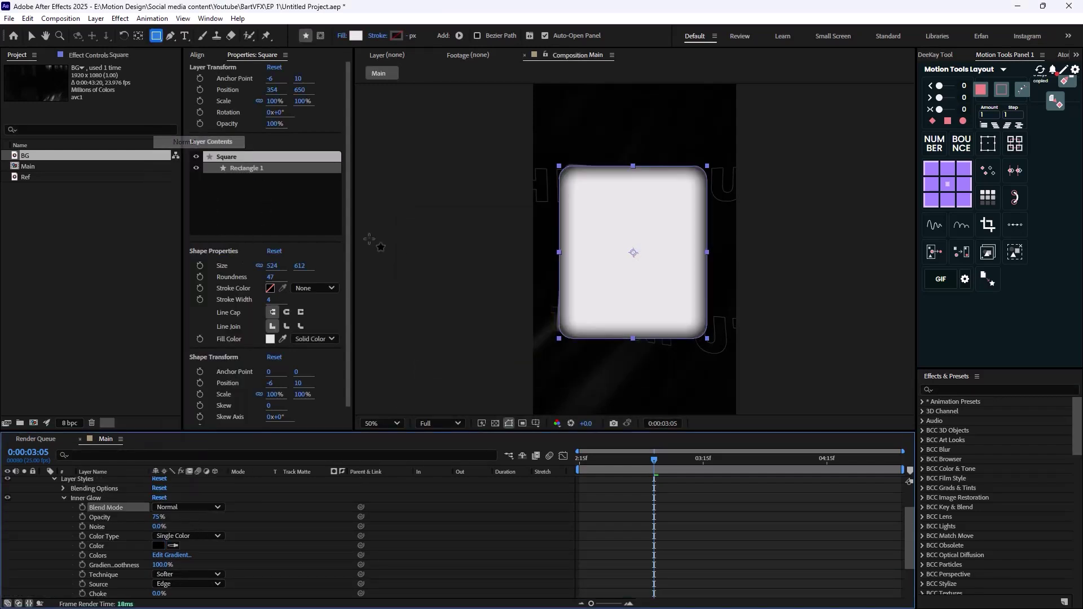
- Set the Inner Glow's choke to 2% and lighten its colour slightly to a very dark grey
scroll(140, 511, "down", 2)
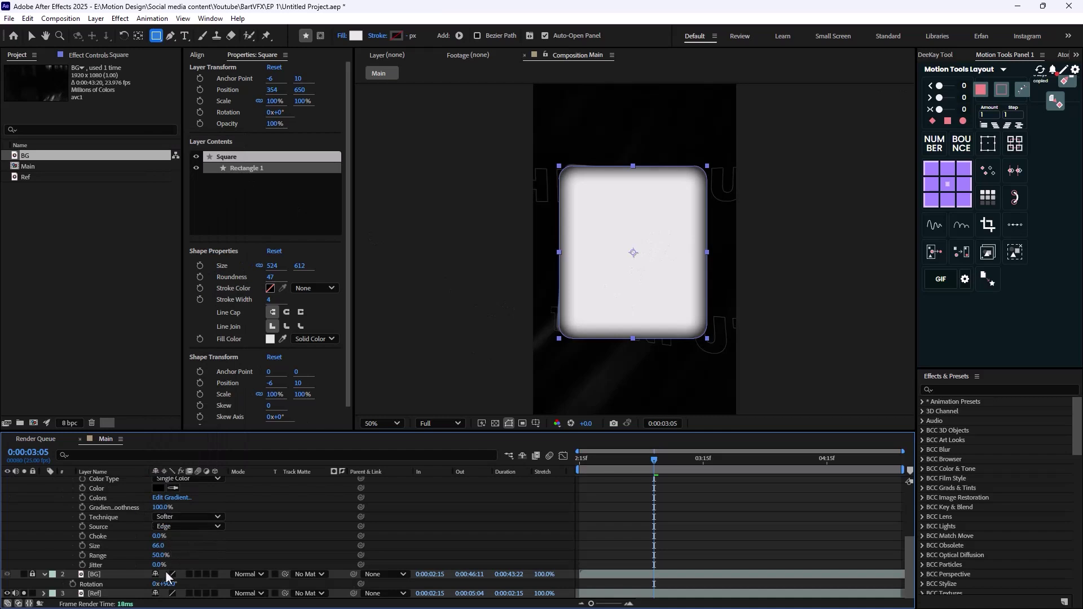
mouse_move(158, 536)
left_mouse_down()
mouse_move(169, 536)
mouse_move(151, 537)
left_mouse_up()
left_click(159, 488)
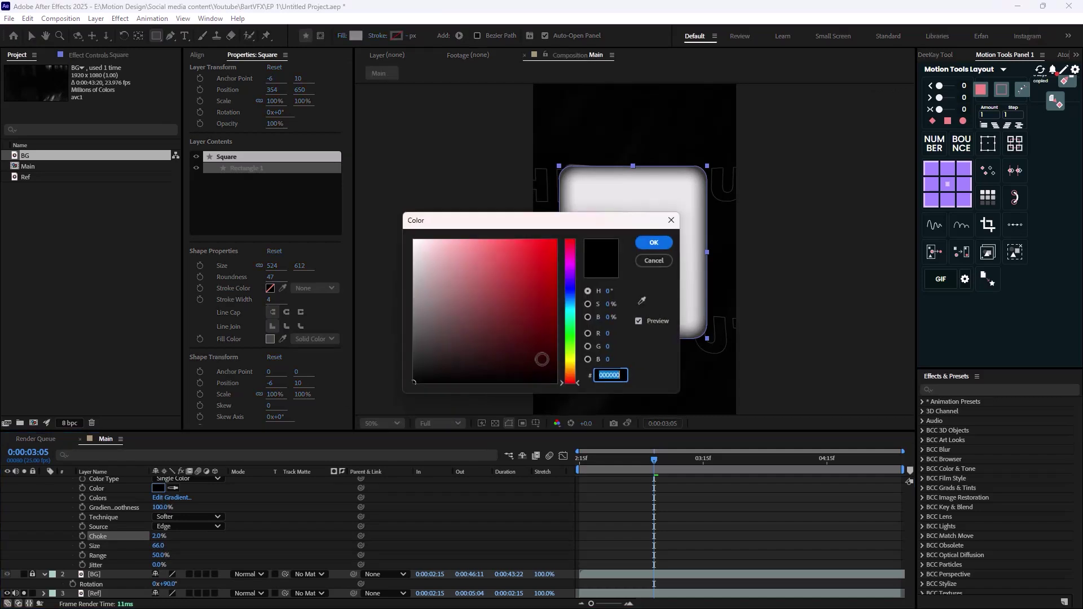
mouse_move(419, 365)
left_mouse_down()
mouse_move(429, 374)
mouse_move(418, 366)
left_mouse_up()
left_click(653, 242)
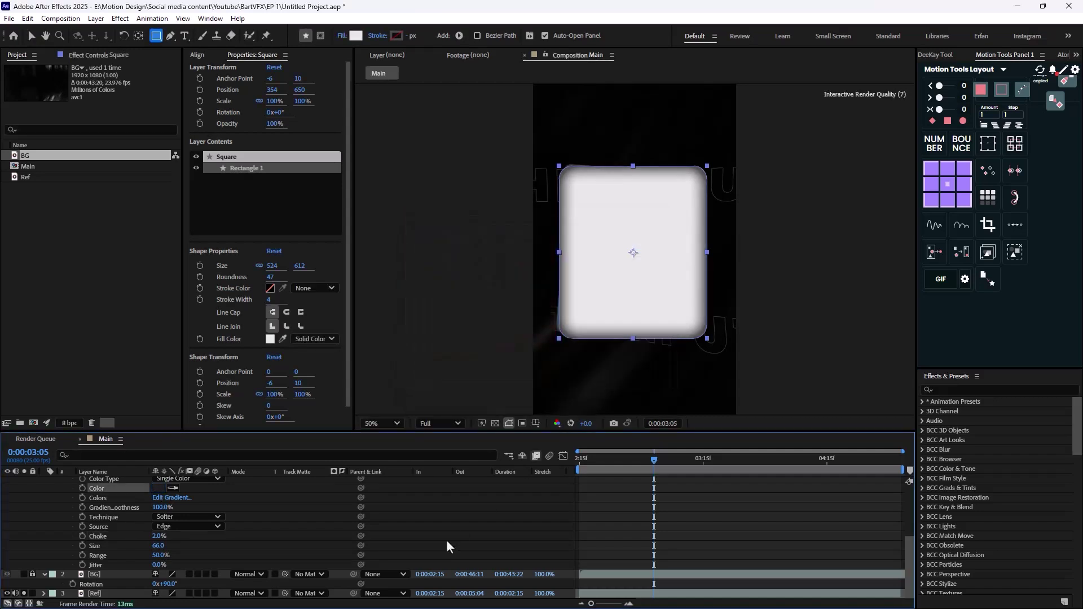
left_click(401, 530)
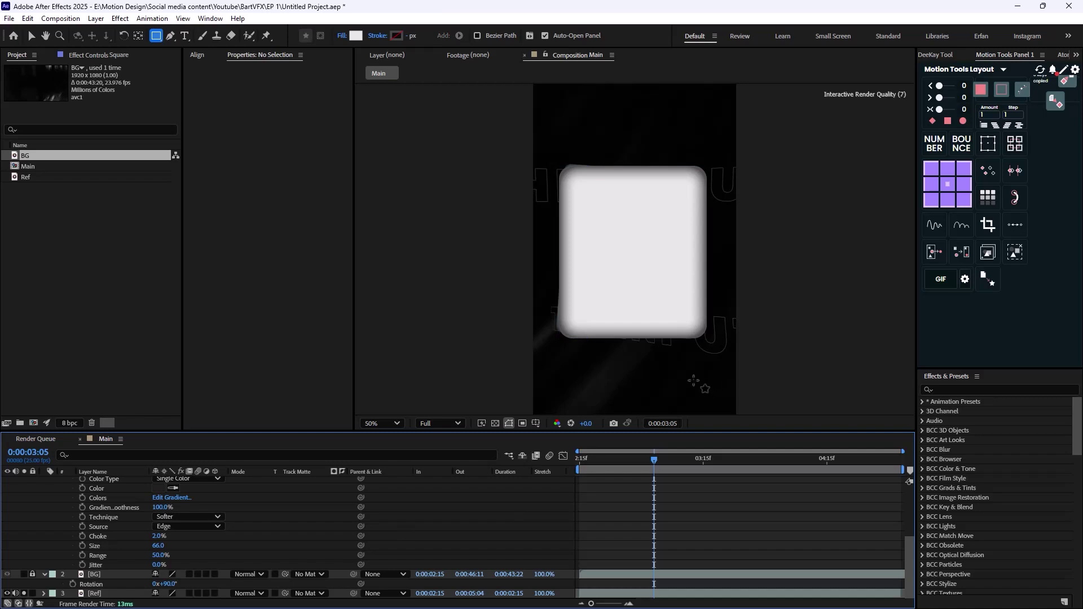
- Collapse the Square layer's properties, unsolo it and view the reference card at 0:00:03:07
left_click(96, 497)
scroll(96, 493, "up", 4)
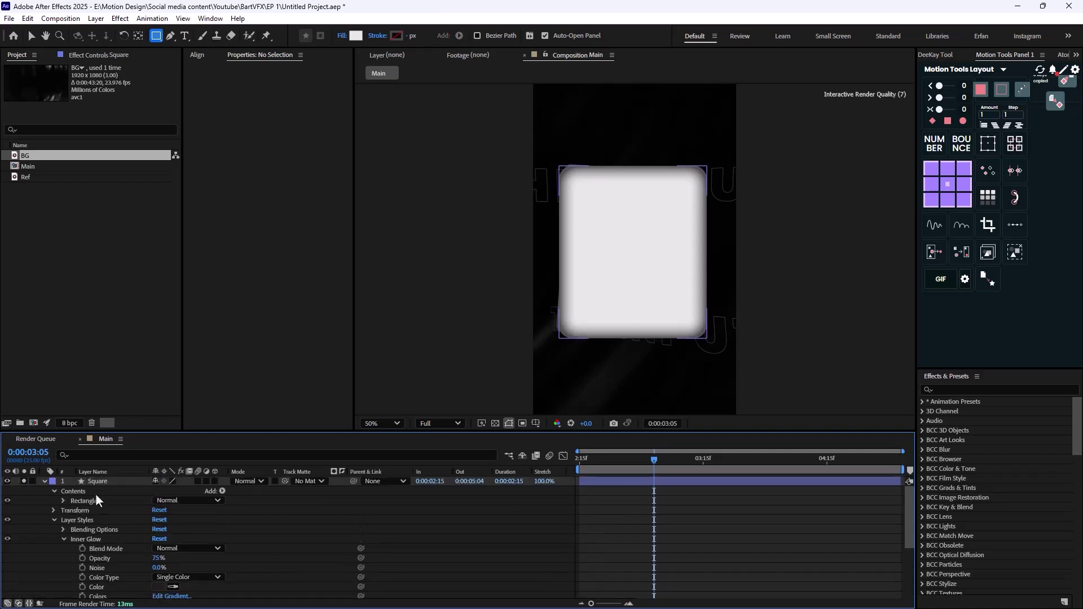
left_click(44, 481)
left_click(24, 482)
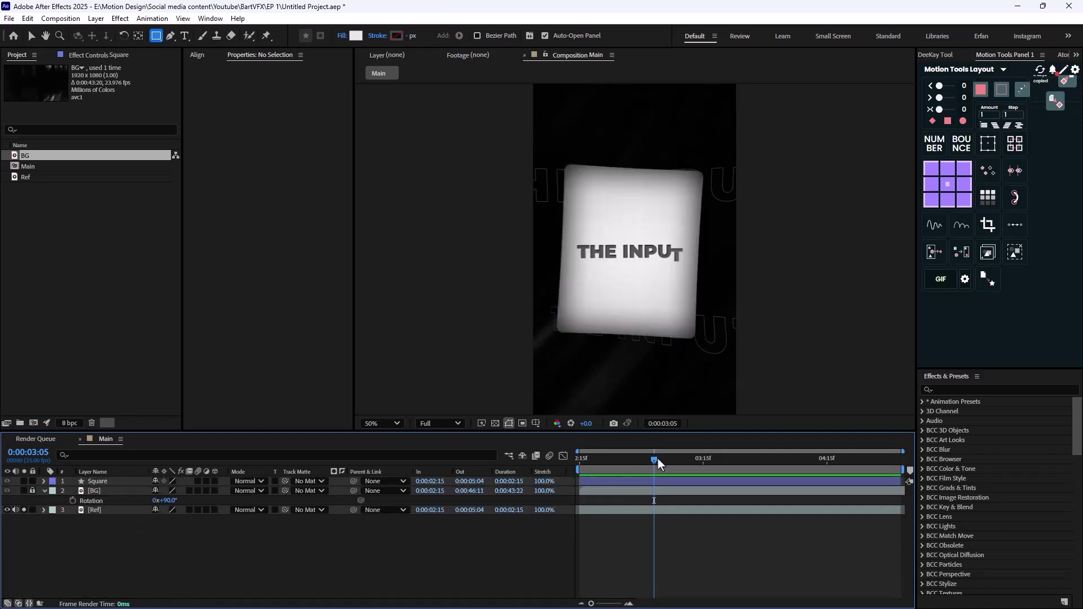
mouse_move(658, 459)
left_mouse_down()
mouse_move(622, 466)
mouse_move(678, 469)
mouse_move(597, 479)
mouse_move(665, 476)
left_mouse_up()
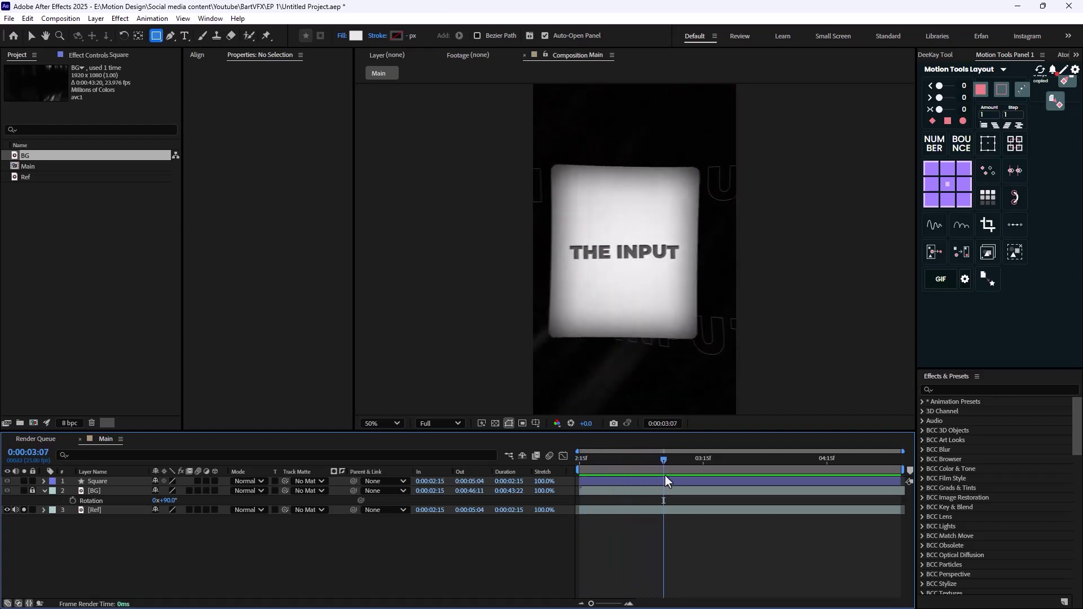
- Solo the Square layer, then add a "THE INPUT" text layer positioned across the middle of the card at about 140, 658
left_click(24, 481)
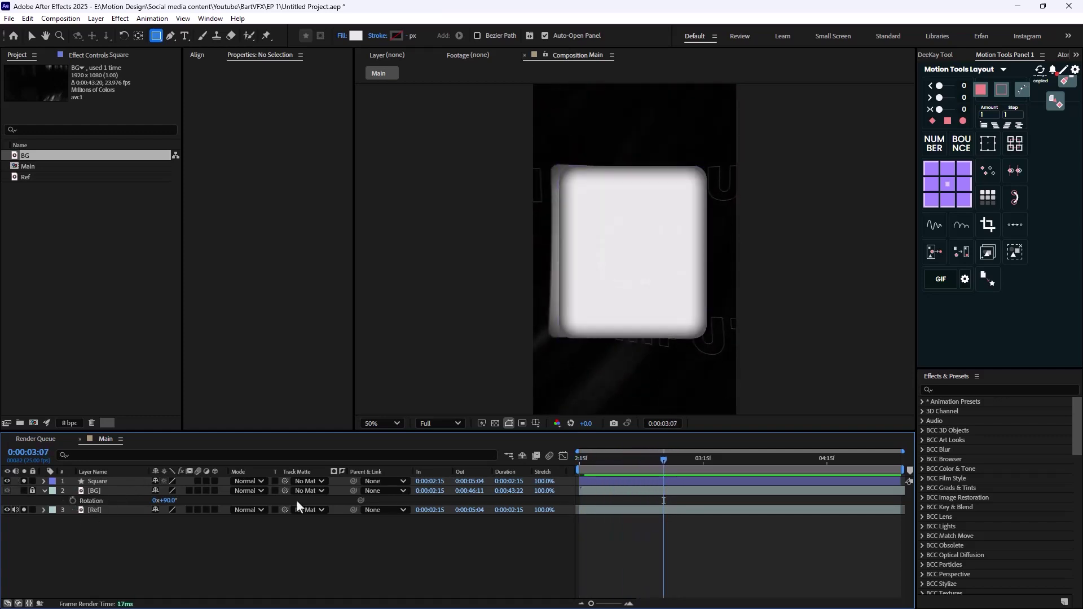
left_click(183, 36)
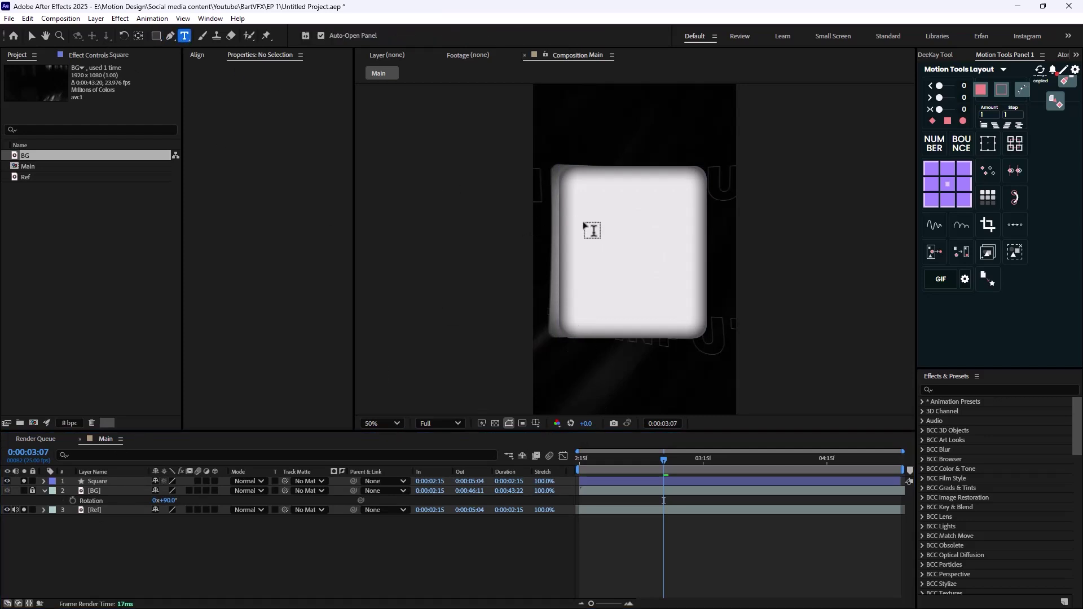
left_click(612, 233)
type("THE")
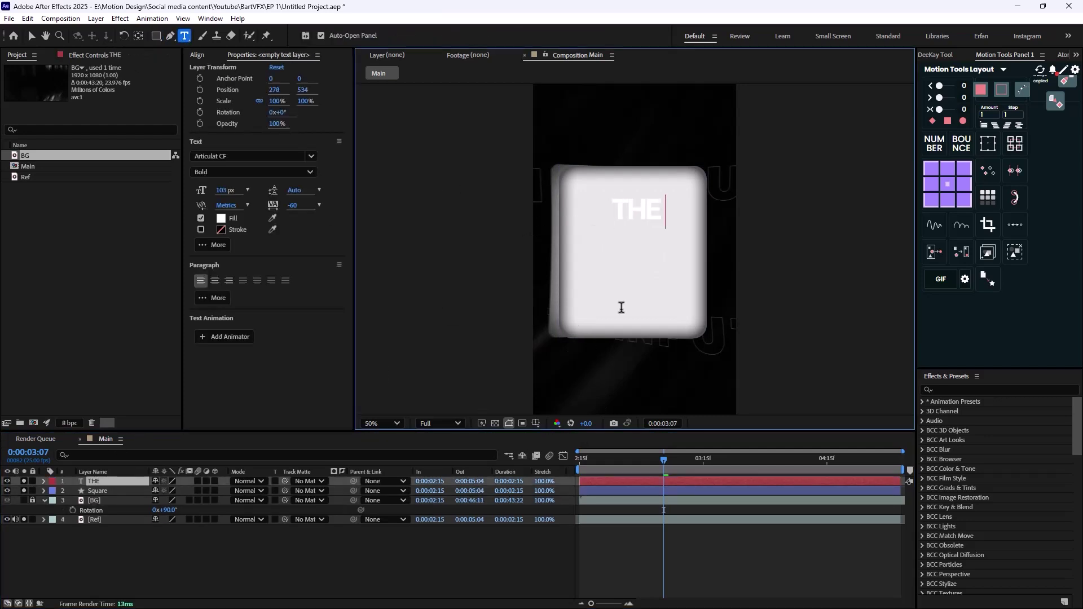
type(" INPUT")
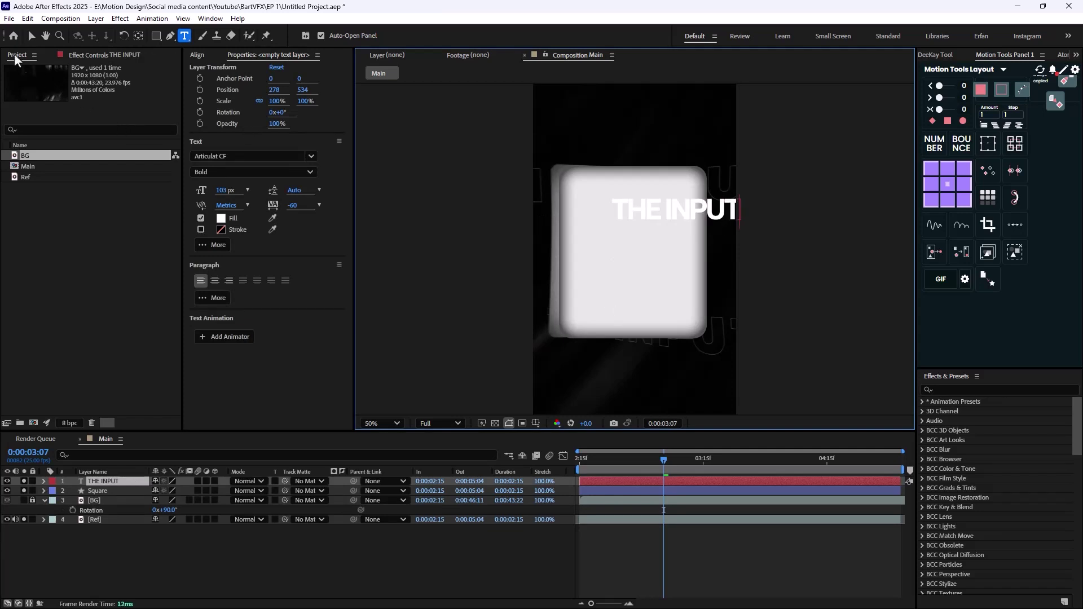
key("Escape")
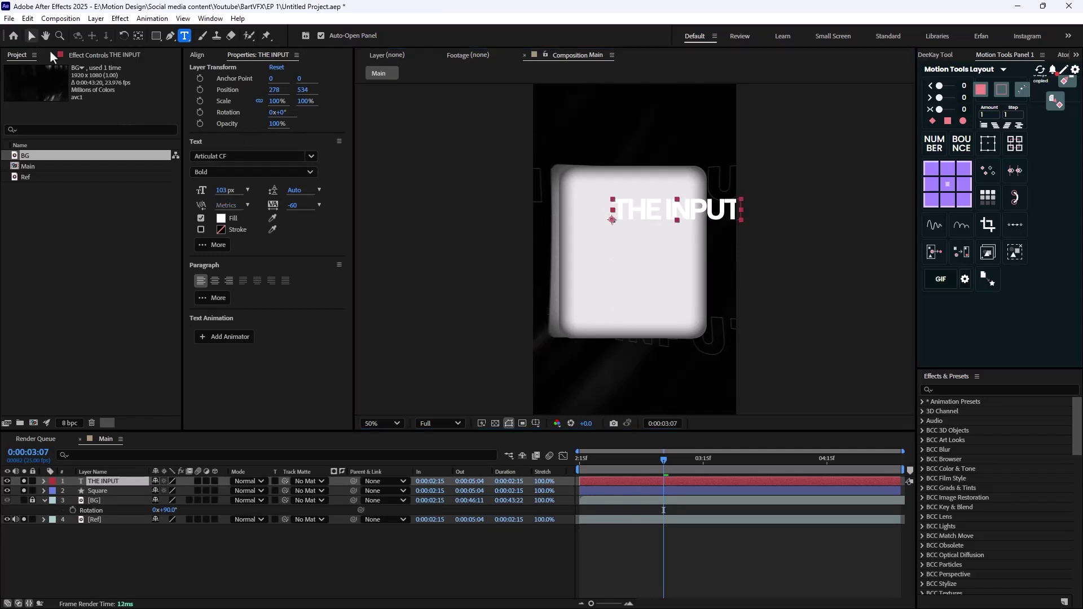
key("v")
left_click_drag(694, 221, 653, 243)
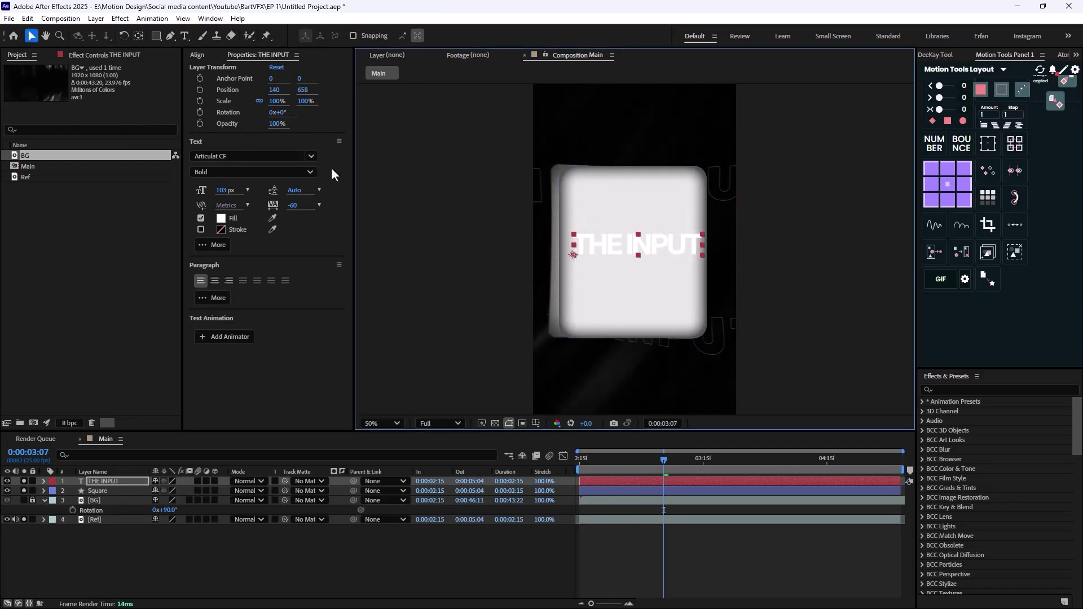
- Change the THE INPUT text's font to Bebas Neue Pro in the Expanded Bold style
left_click(312, 156)
type("ve")
key("BackSpace")
key("BackSpace")
type("beba")
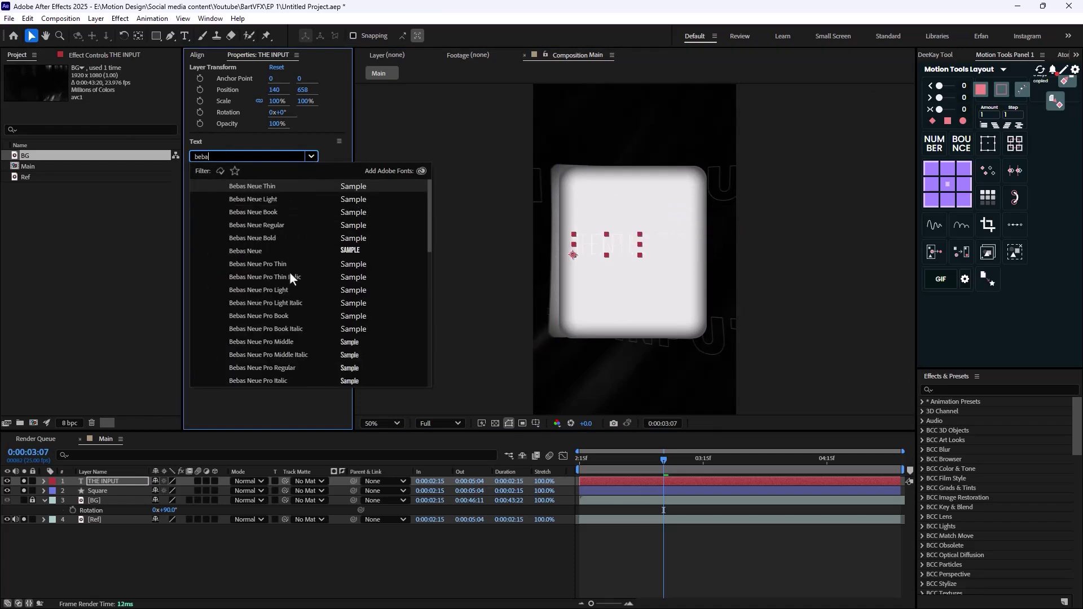
scroll(323, 340, "down", 7)
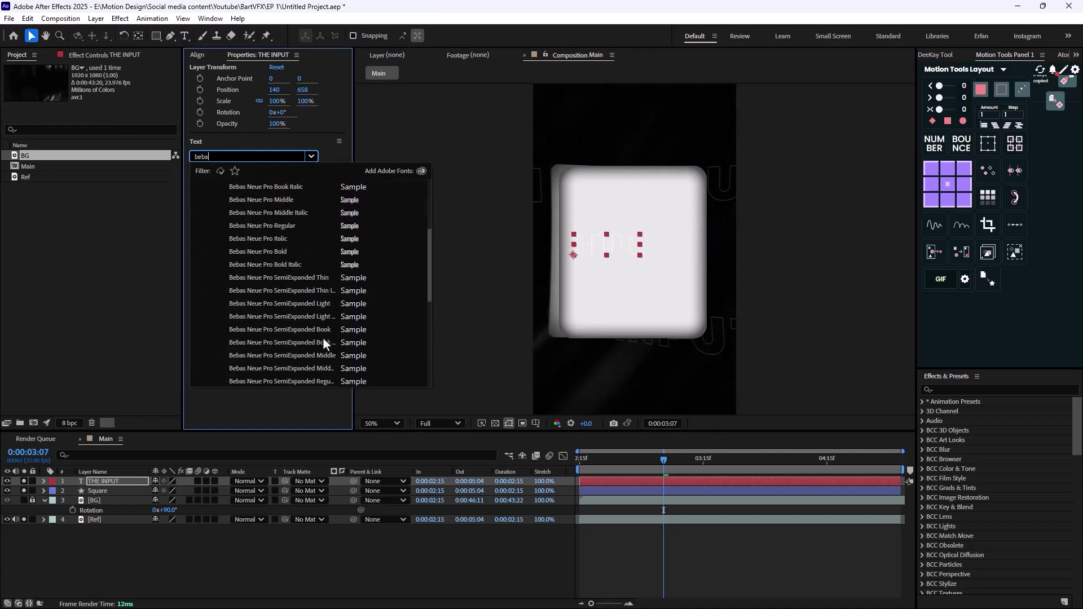
scroll(323, 338, "down", 4)
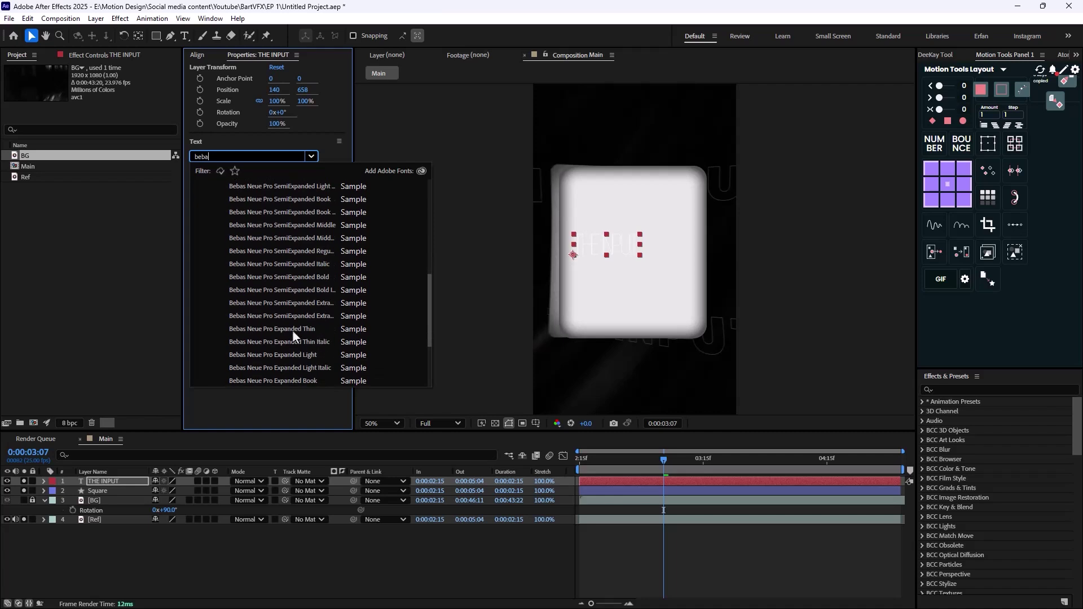
scroll(289, 343, "down", 2)
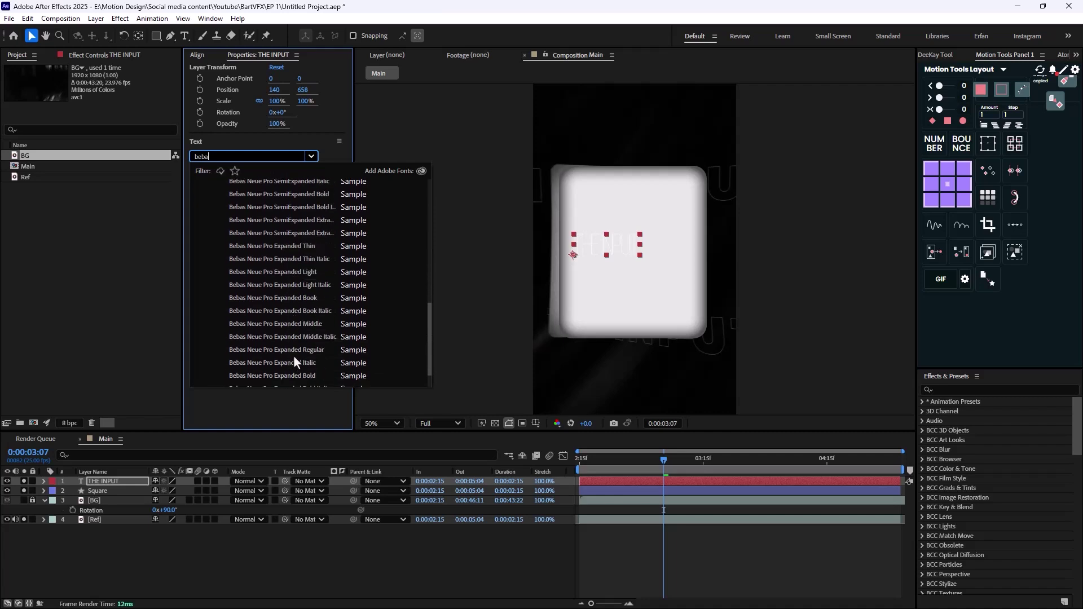
left_click(293, 355)
left_click(257, 173)
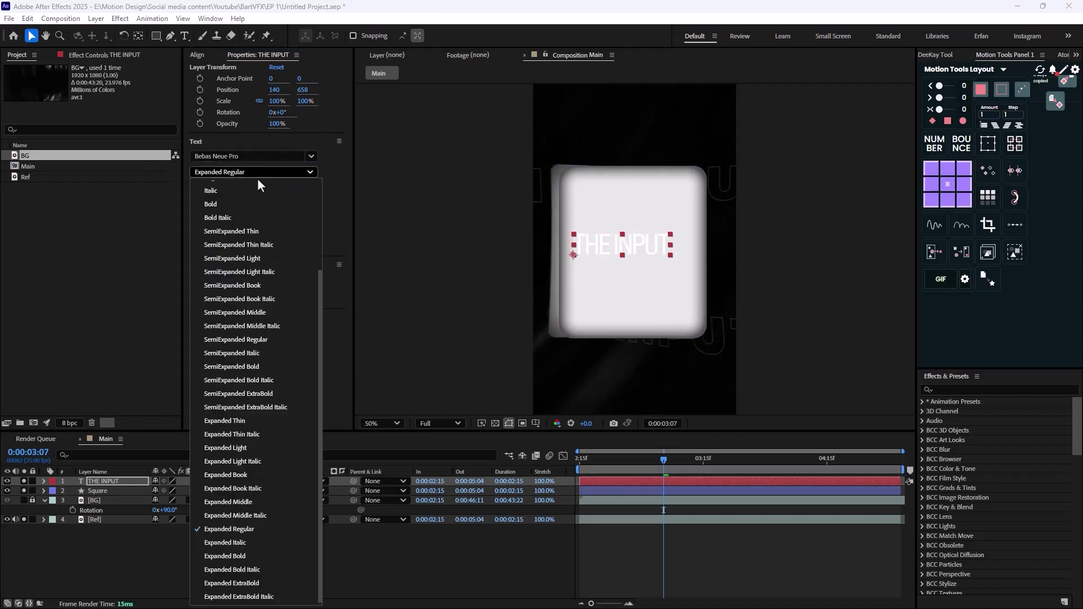
left_click(248, 557)
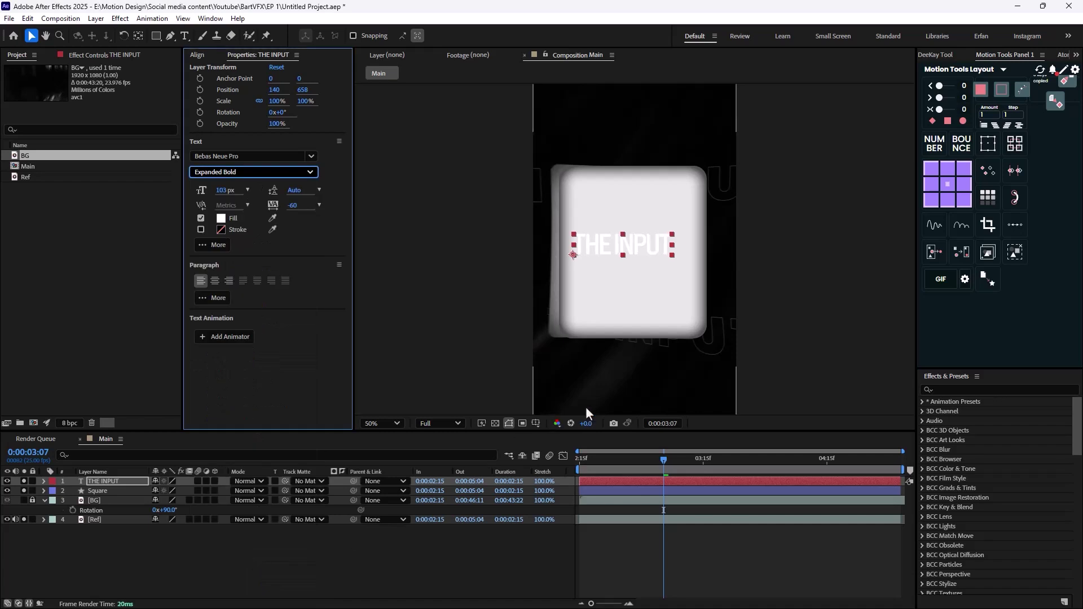
- Set the text's font size to 131 px and its fill colour to dark grey 232323
left_click_drag(227, 194, 245, 192)
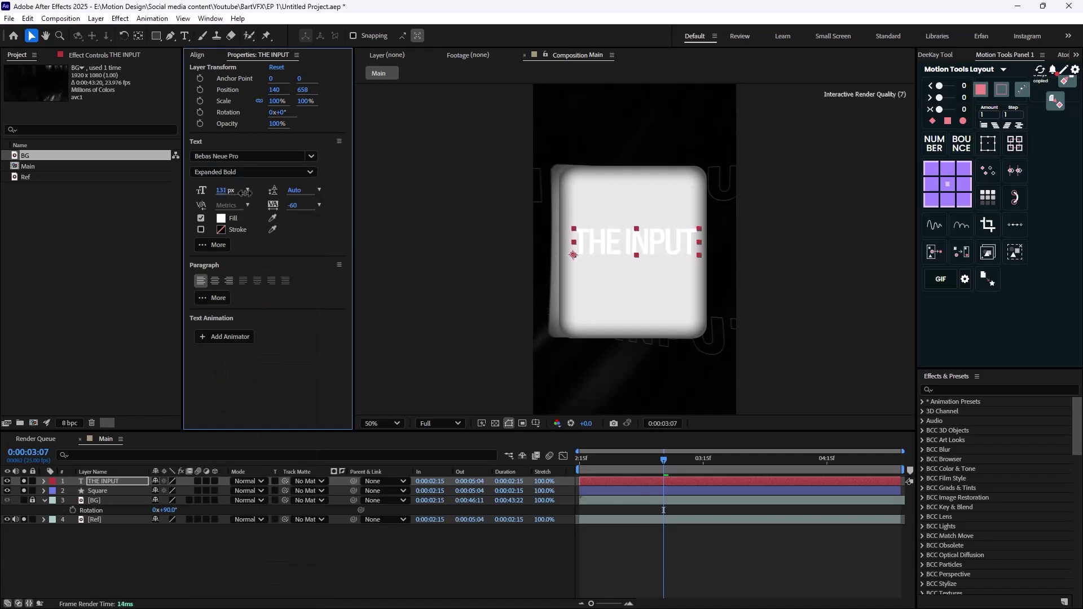
left_click(221, 218)
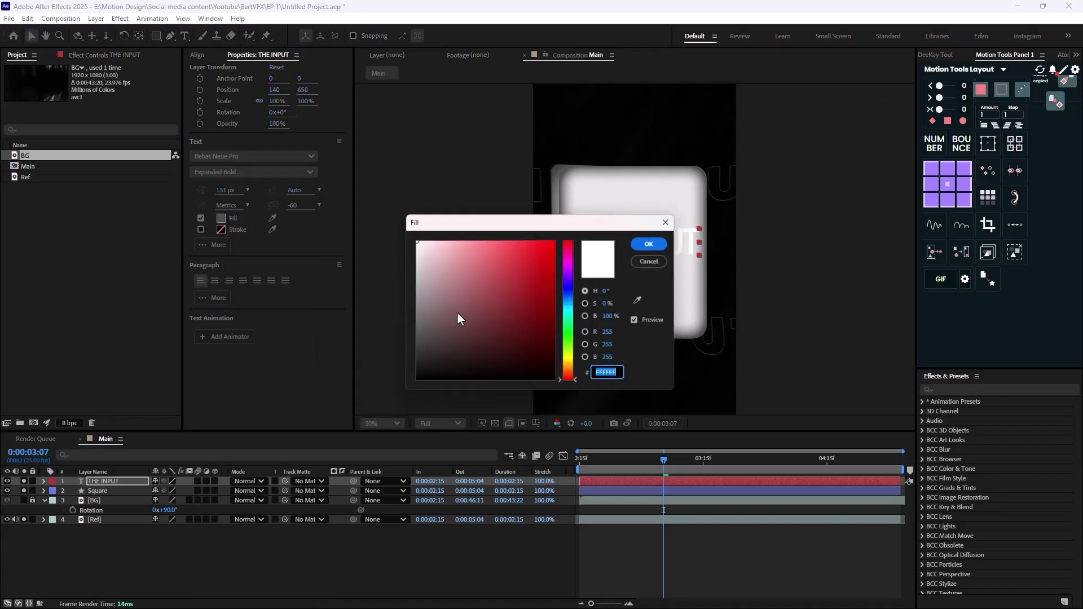
left_click_drag(447, 371, 414, 363)
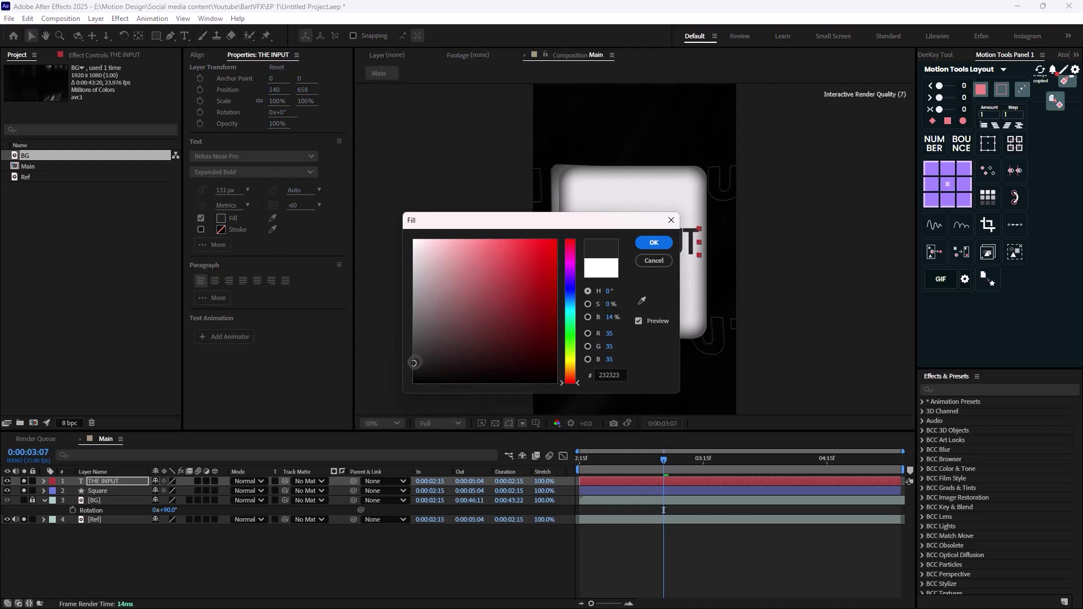
left_click(652, 242)
- Nudge the THE INPUT text down 20 px to a Y position of 678
left_click(642, 262)
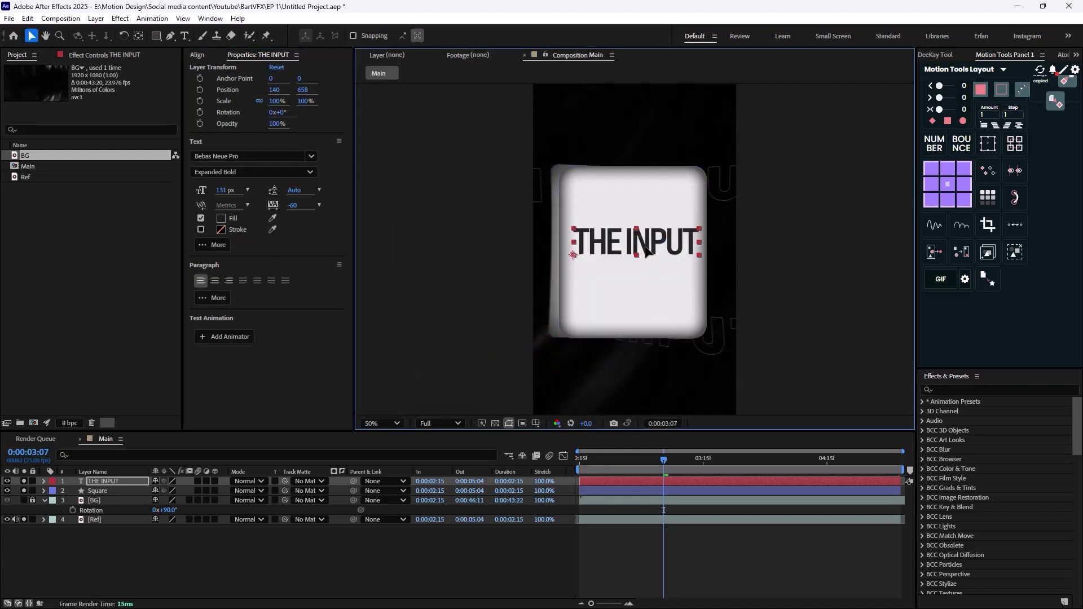
key("shift+Down")
key("shift+Down")
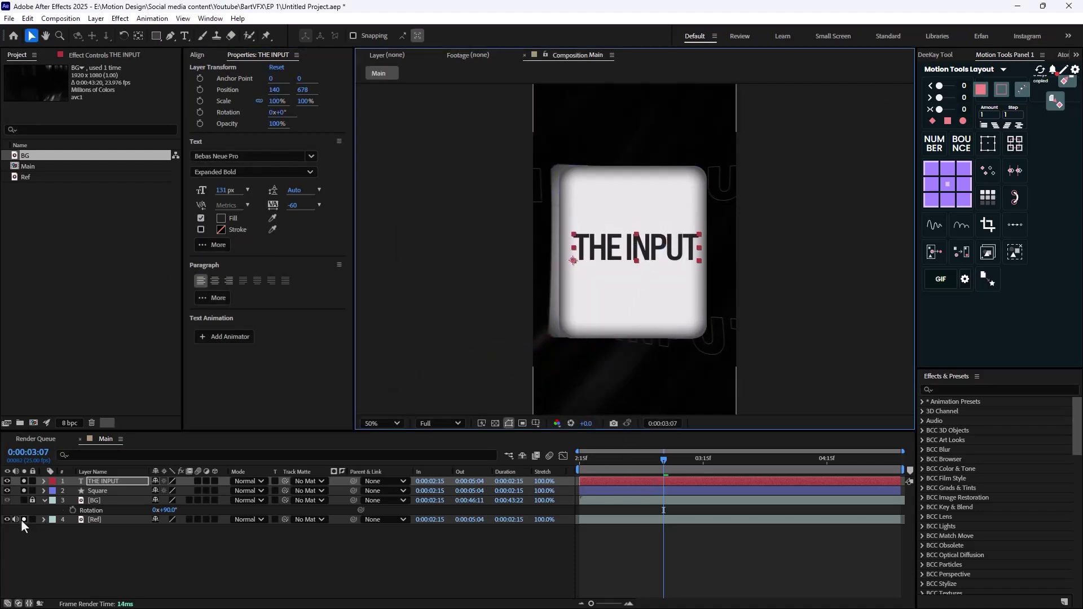
- Unsolo the text and Square layers and examine the reference clip's lettering up close at 0:00:03:03
left_click(28, 485)
left_click(25, 484)
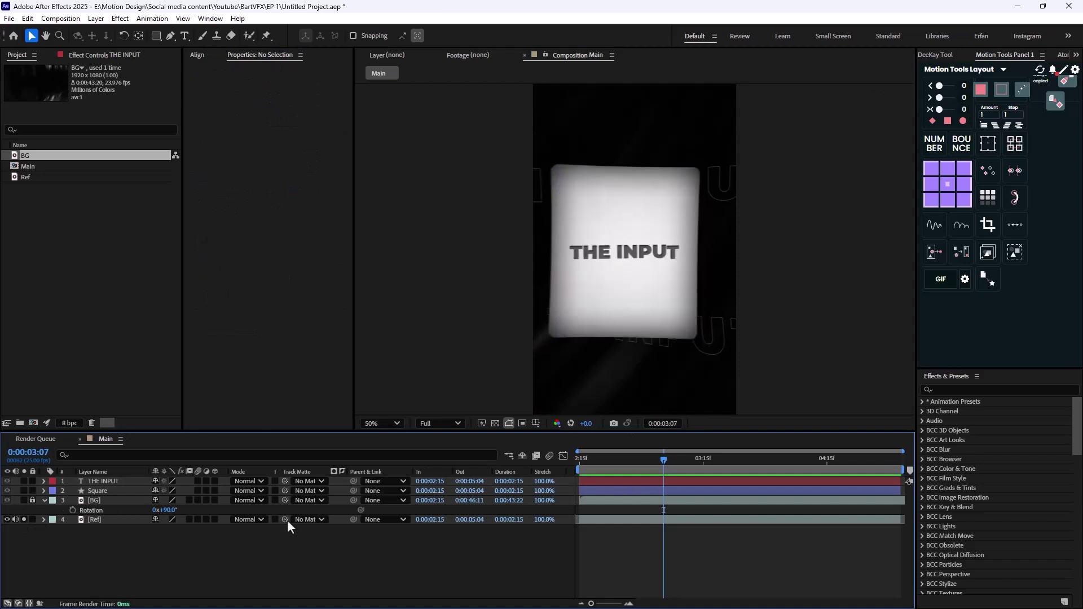
mouse_move(658, 466)
left_mouse_down()
mouse_move(587, 470)
mouse_move(629, 472)
mouse_move(601, 465)
mouse_move(644, 459)
left_mouse_up()
key("period")
- Hide the Ref layer and add a Position text animator to the THE INPUT layer
left_click(106, 480)
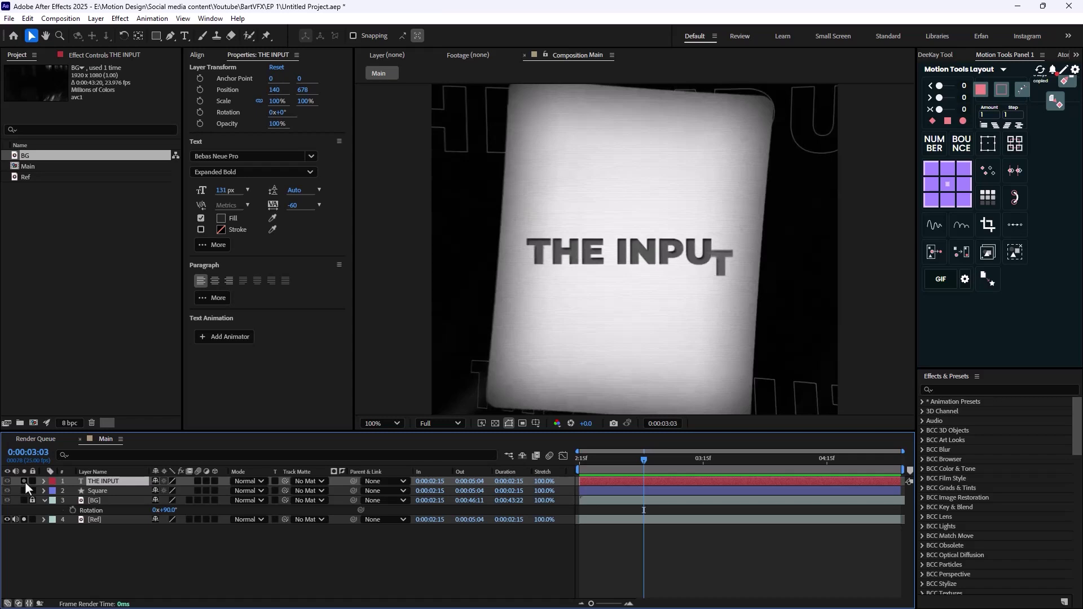
left_click(7, 519)
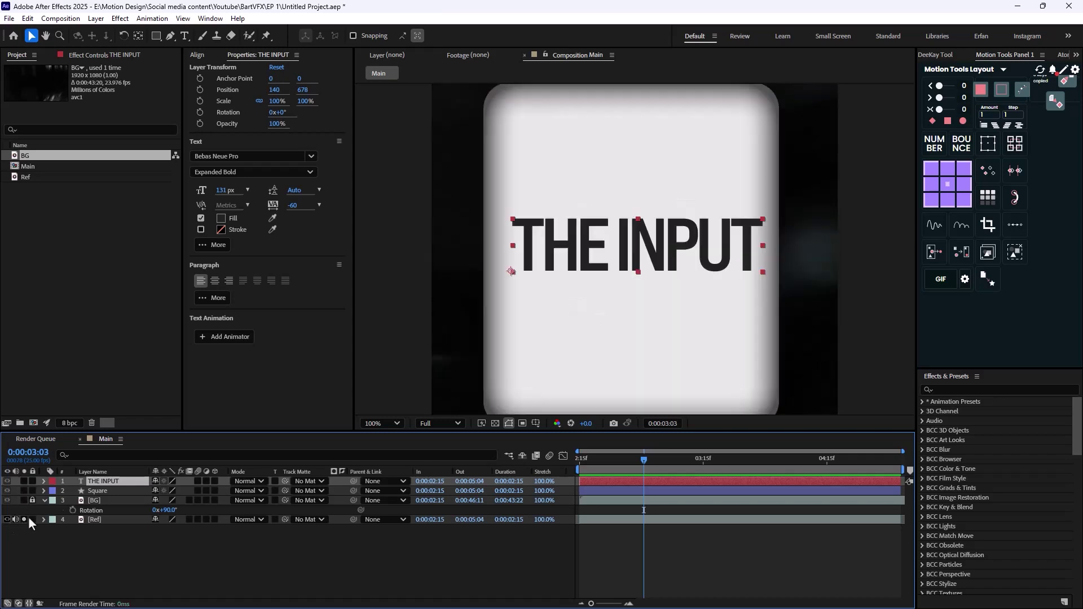
scroll(647, 308, "down", 2)
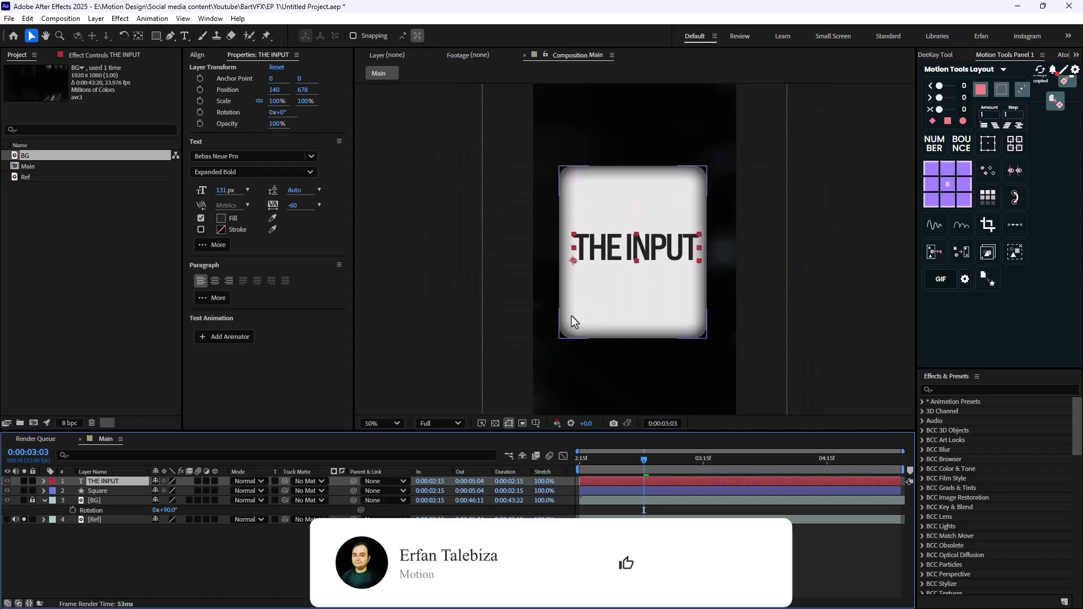
left_click(44, 481)
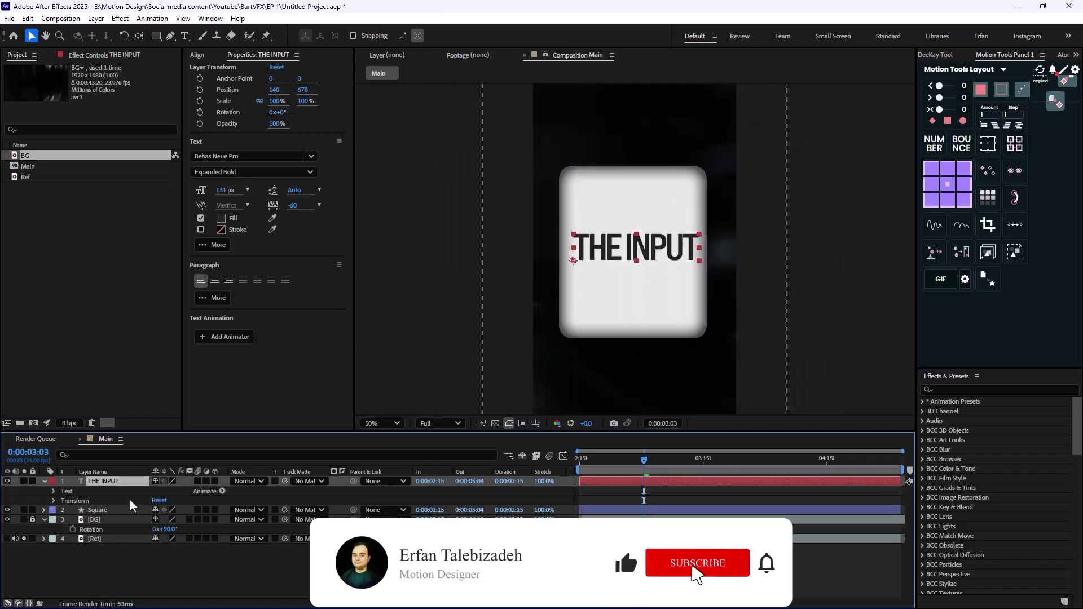
left_click(221, 491)
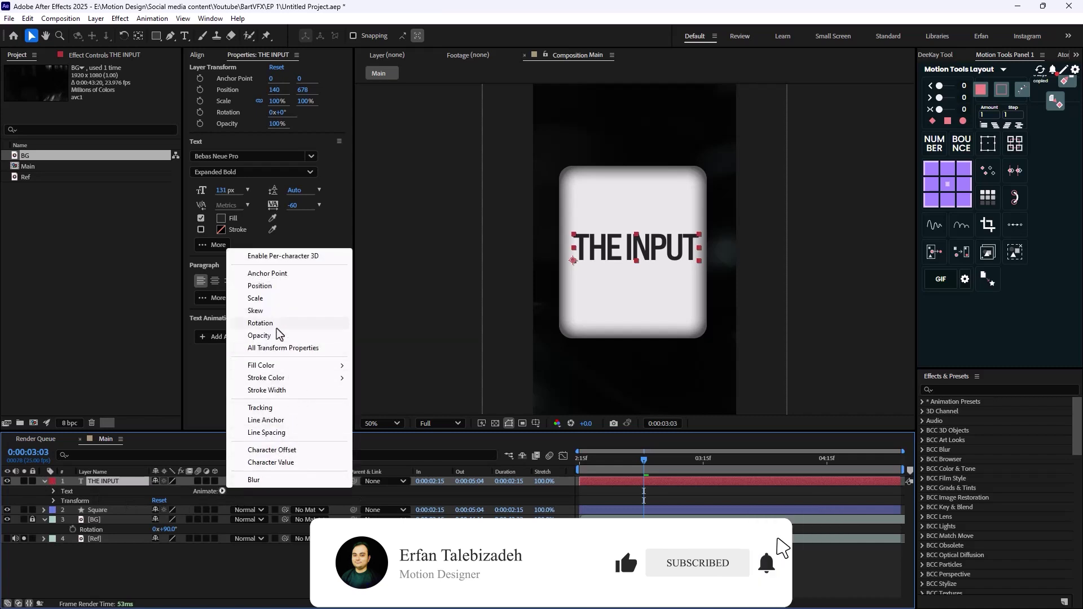
left_click(281, 286)
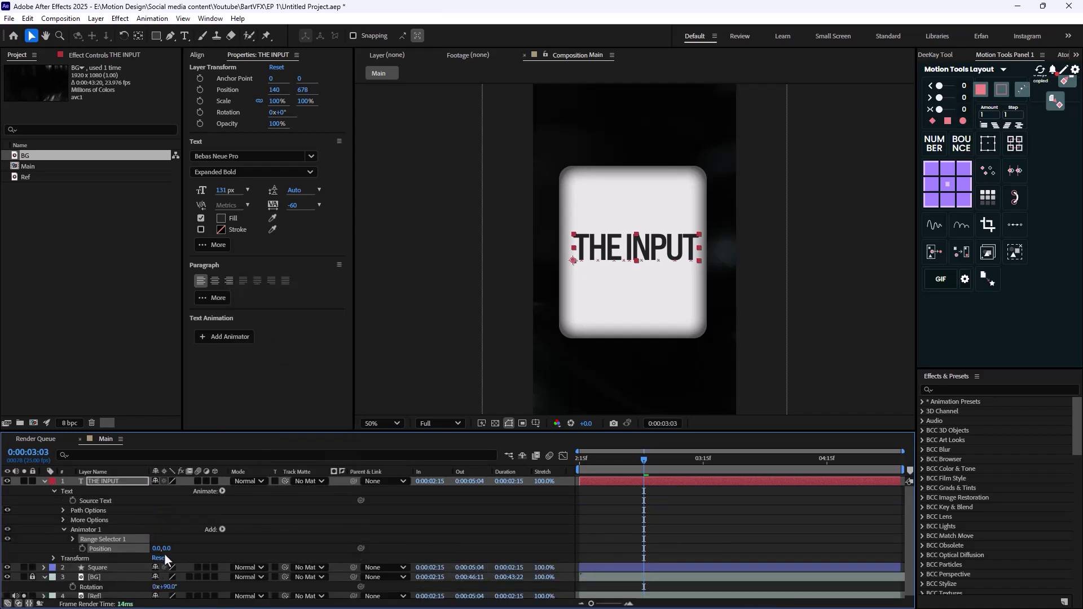
- Set the text animator's Position to 0, 30 to offset the letters downwards
left_click_drag(164, 553, 179, 553)
left_click(172, 548)
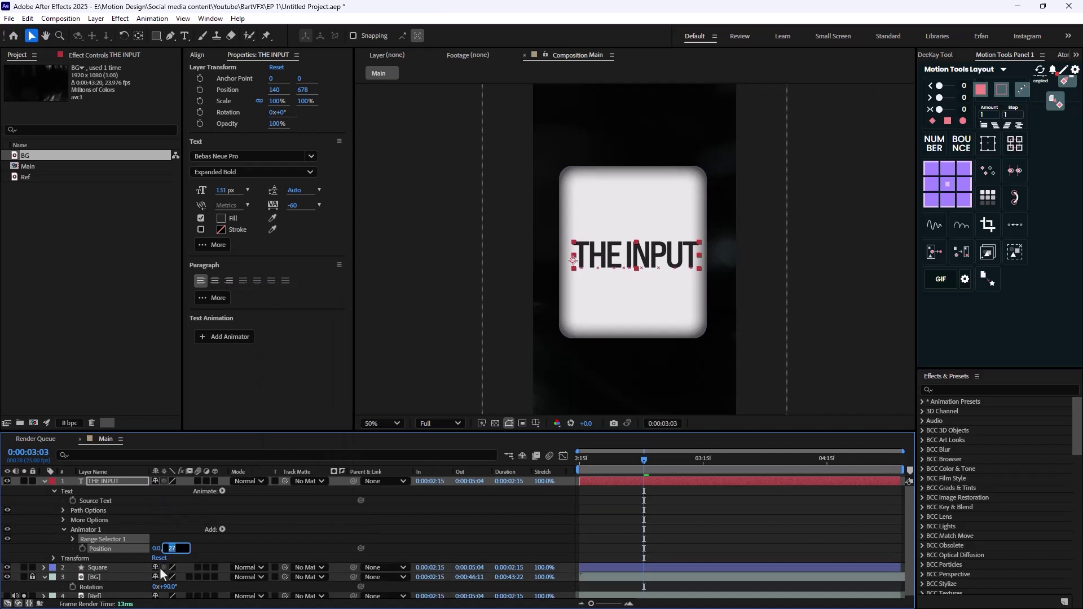
type("30")
key("Return")
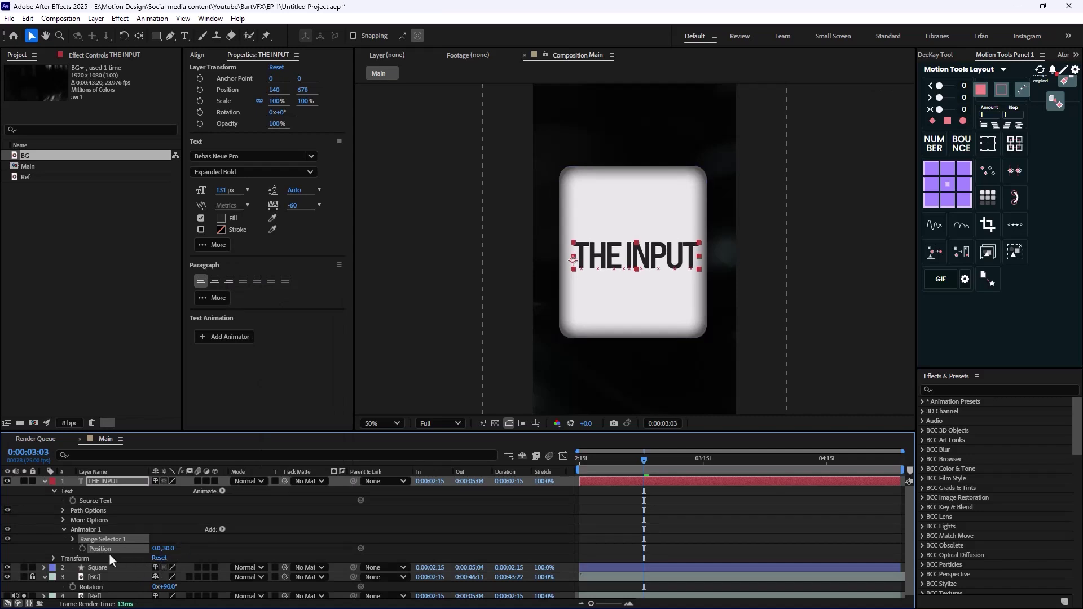
- Keyframe the Range Selector's Start at 0% at 0:00:02:15, then raise it at 0:00:03:06 so all letters return to their original position
left_click(72, 540)
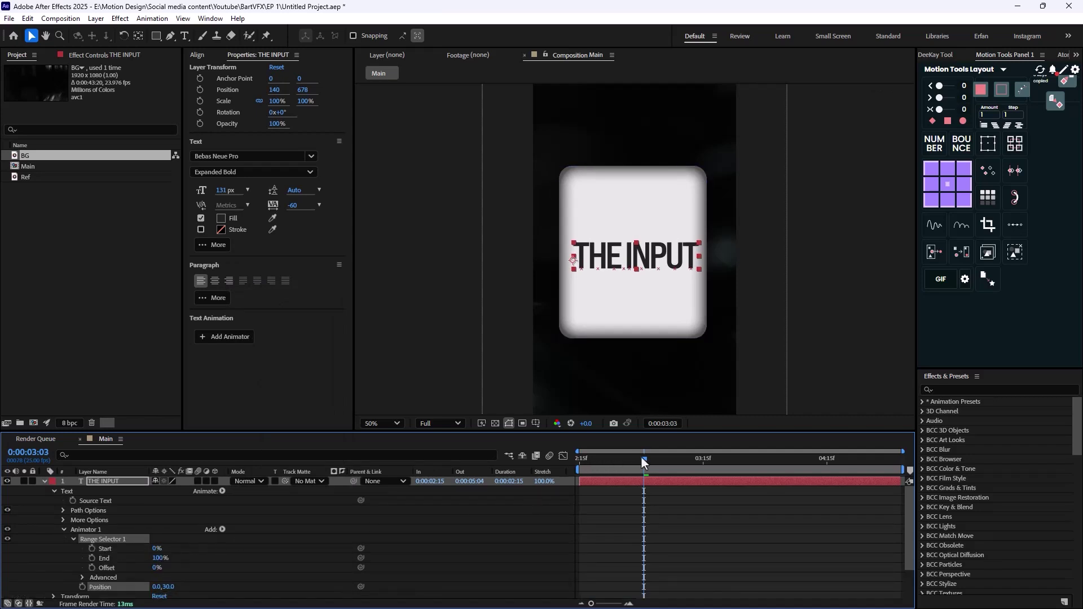
left_click_drag(641, 458, 565, 474)
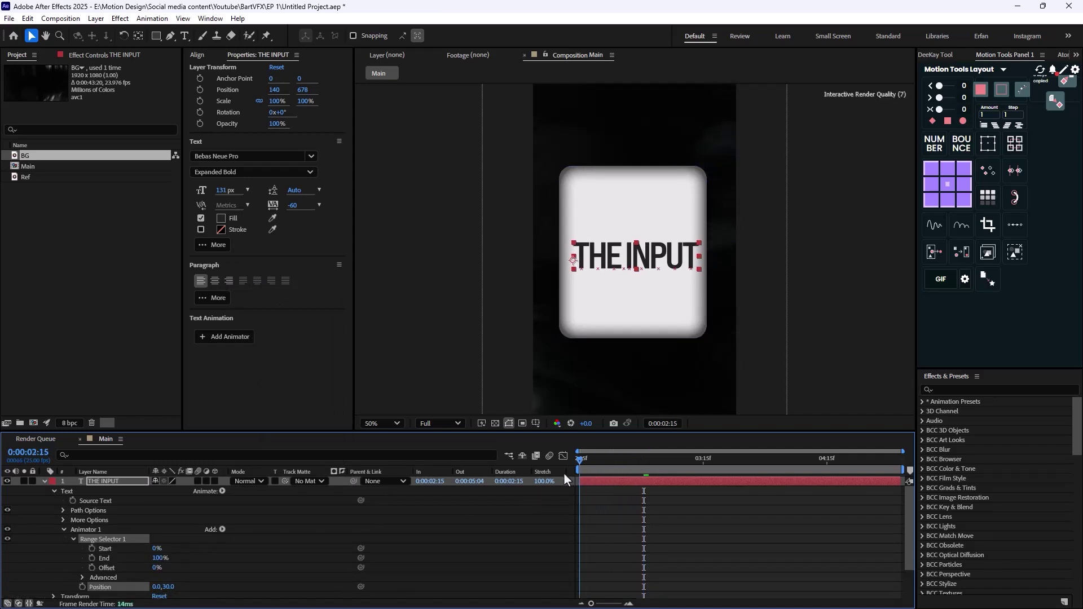
left_click(91, 549)
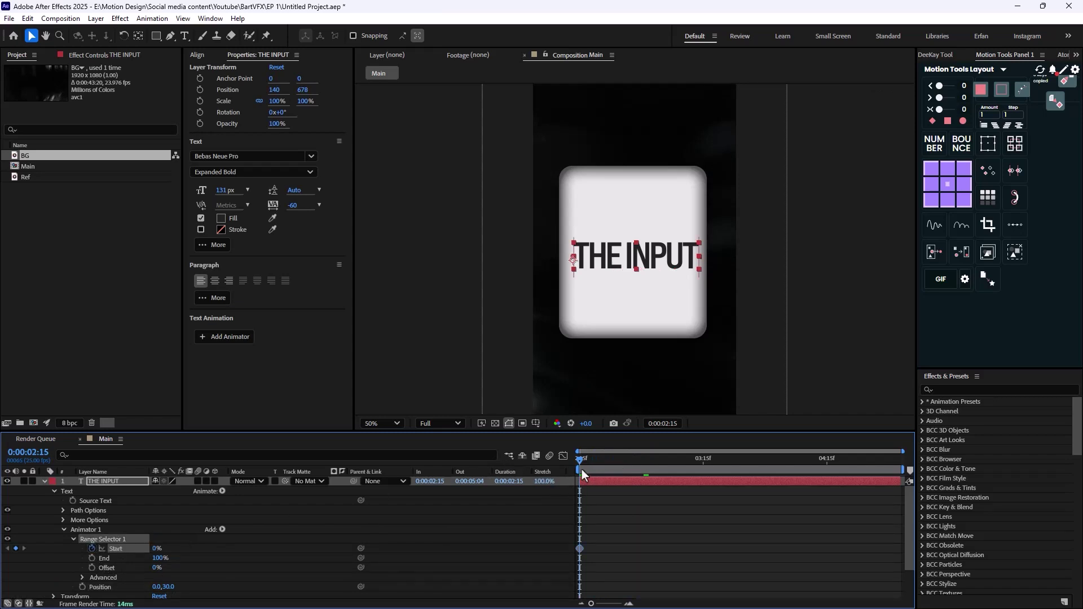
left_click_drag(582, 473, 659, 483)
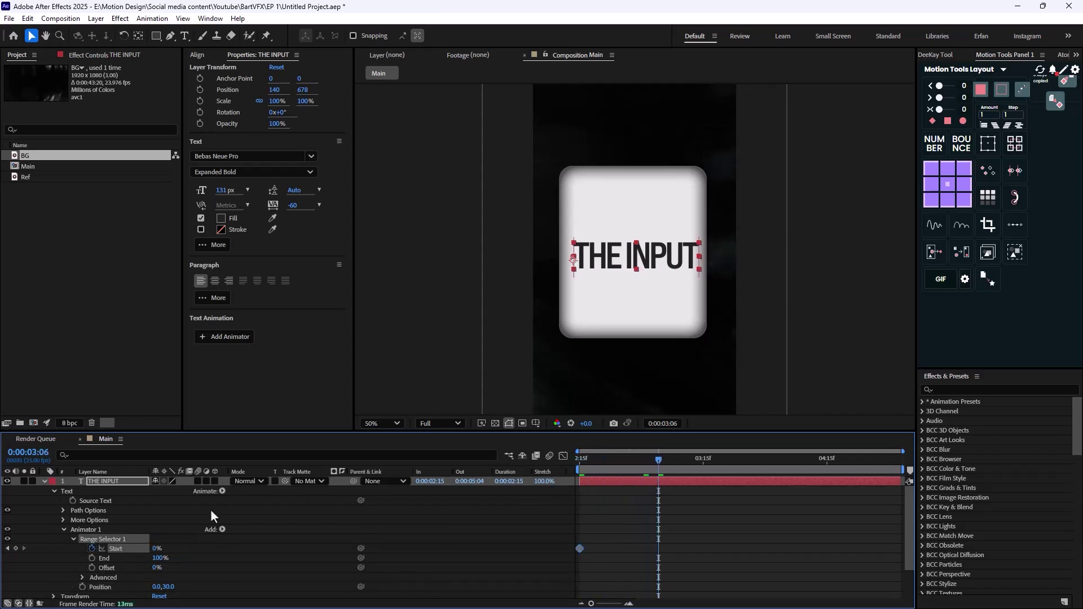
left_click_drag(157, 549, 309, 554)
left_click_drag(677, 466, 43, 483)
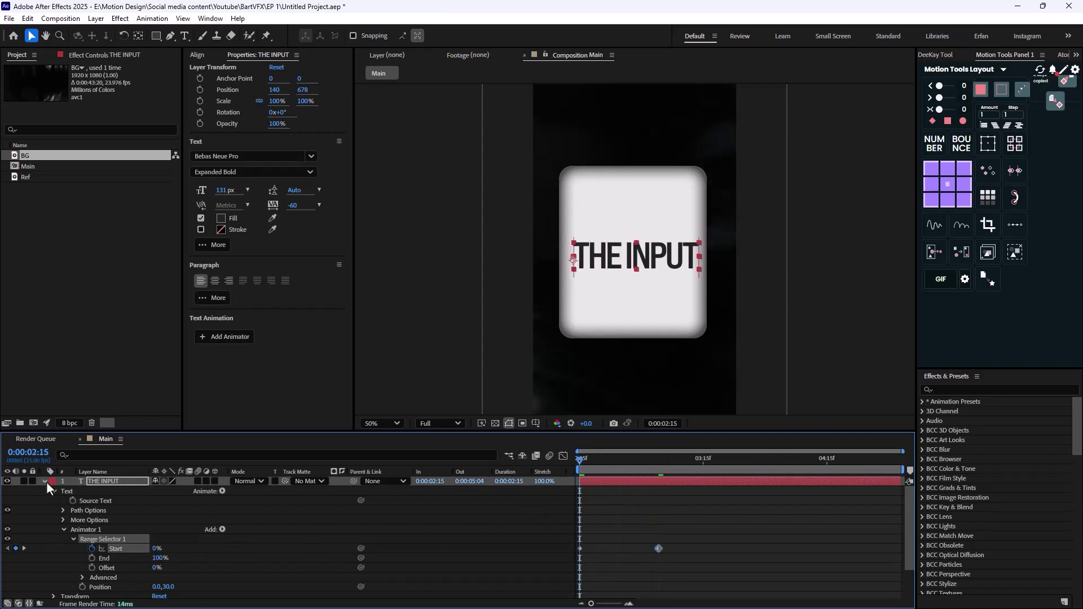
- Collapse the text layer's properties, show the Ref layer again and examine its letter animation up to 0:00:03:03
left_click(44, 482)
left_click(7, 519)
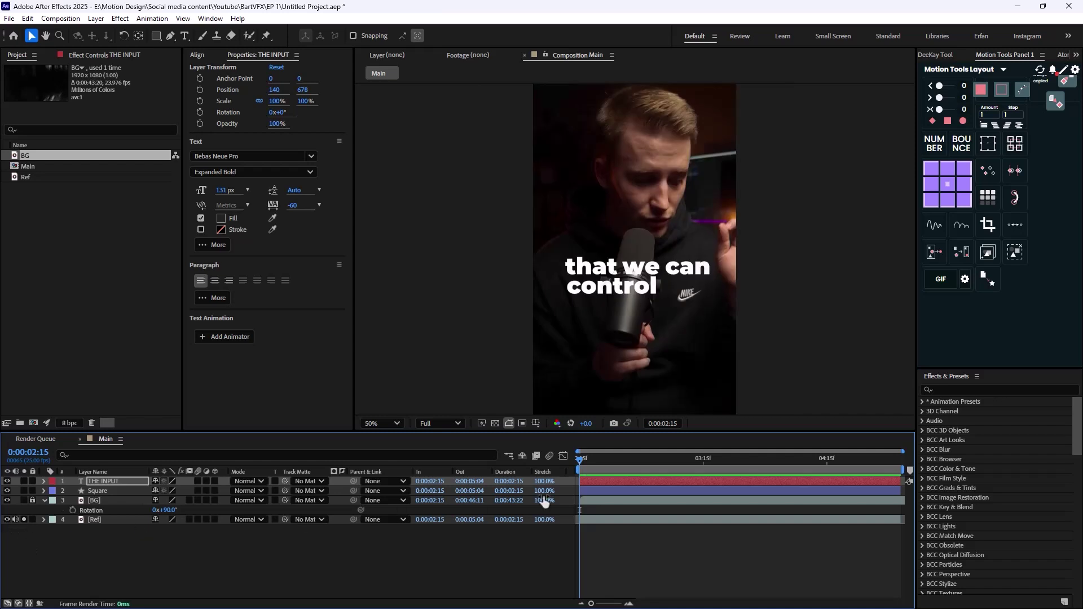
left_click_drag(579, 461, 615, 468)
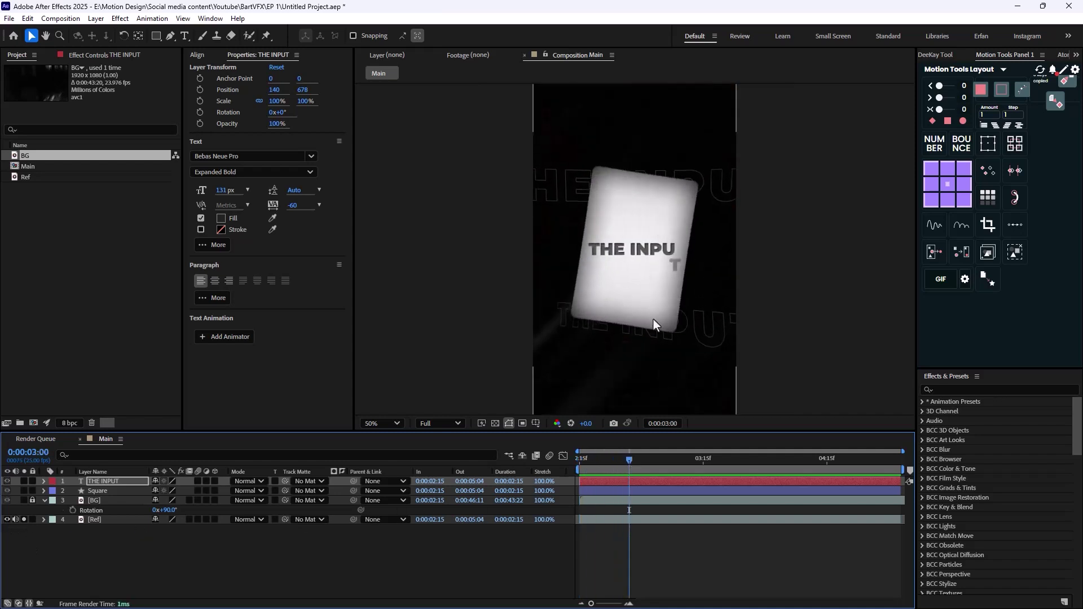
mouse_move(629, 466)
left_mouse_down()
mouse_move(600, 468)
mouse_move(644, 465)
left_mouse_up()
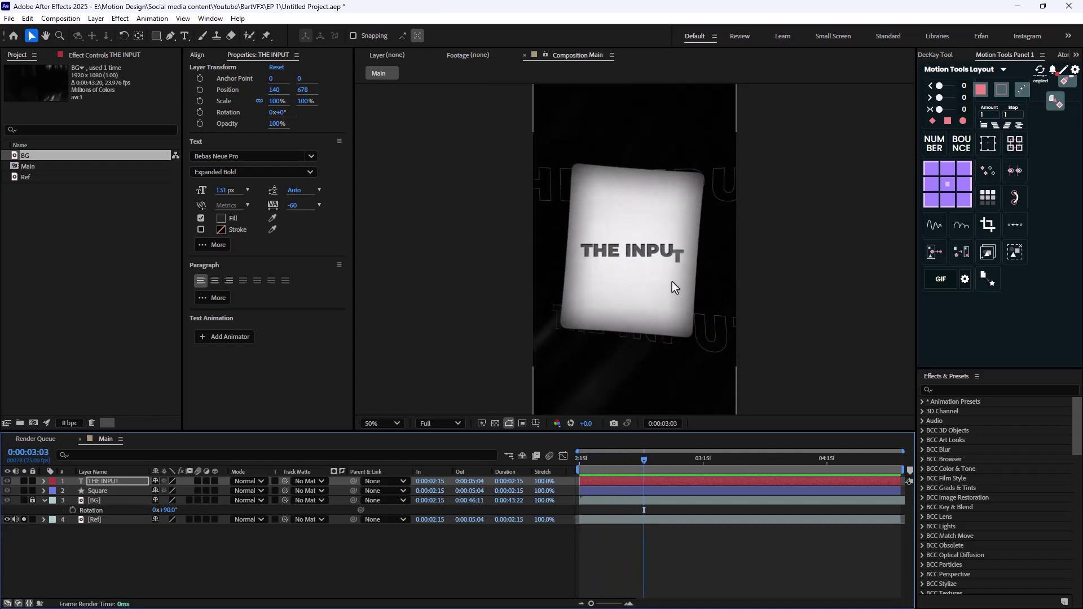
- Solo the THE INPUT layer and compare it with the reference lettering at 0:00:03:06 at 100% magnification
left_click(23, 482)
mouse_move(646, 463)
left_mouse_down()
mouse_move(585, 466)
mouse_move(658, 463)
left_mouse_up()
key("slash")
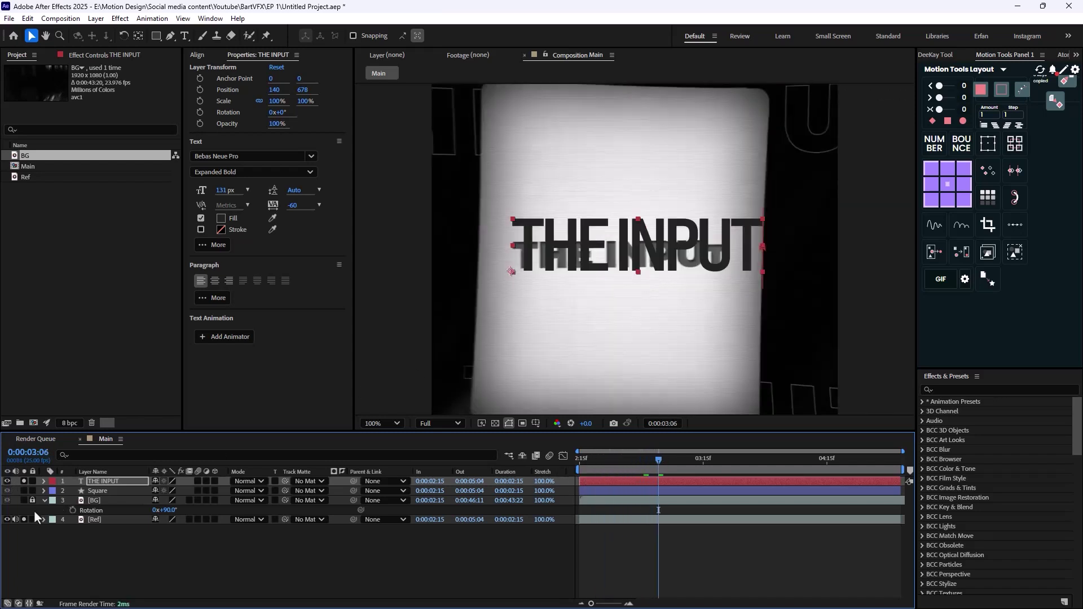
- Turn off the THE INPUT solo, collapse the BG layer, examine the reference lettering at 0:00:03:01, and hide the Ref layer again
left_click(23, 482)
left_click(43, 500)
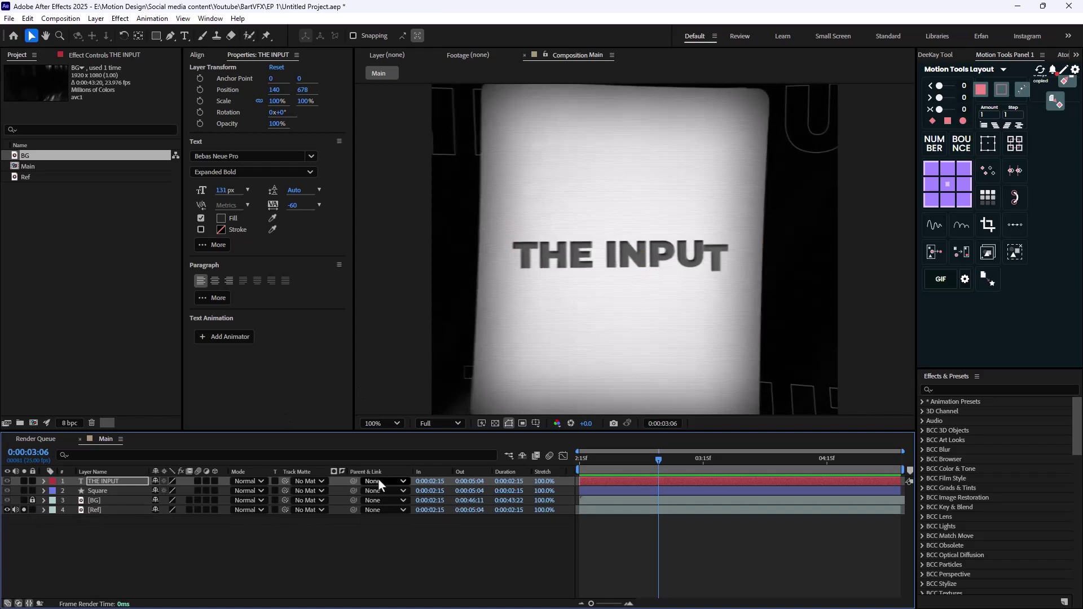
mouse_move(655, 472)
left_mouse_down()
mouse_move(614, 468)
mouse_move(634, 468)
left_mouse_up()
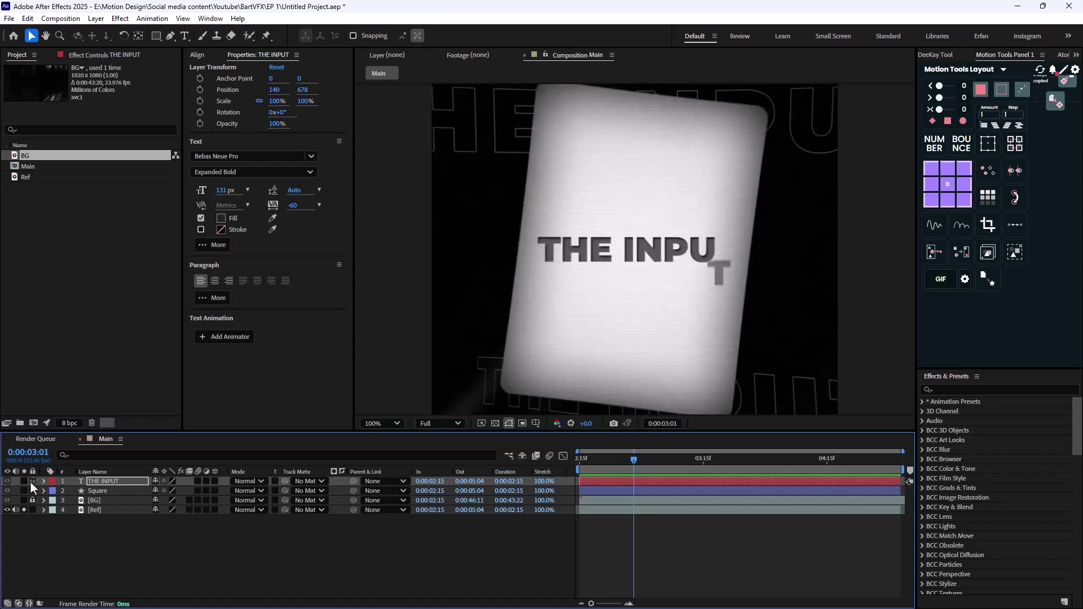
left_click(24, 510)
- Add an Opacity property to the THE INPUT layer's Animator 1 and lower it until the letters not yet raised are fully transparent
key("u")
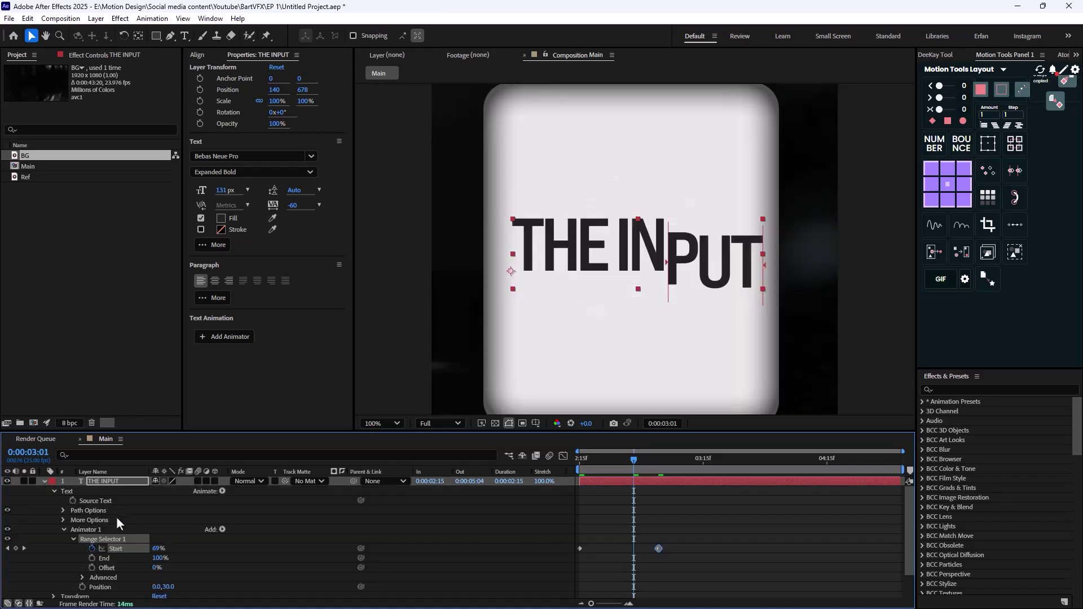
left_click(64, 530)
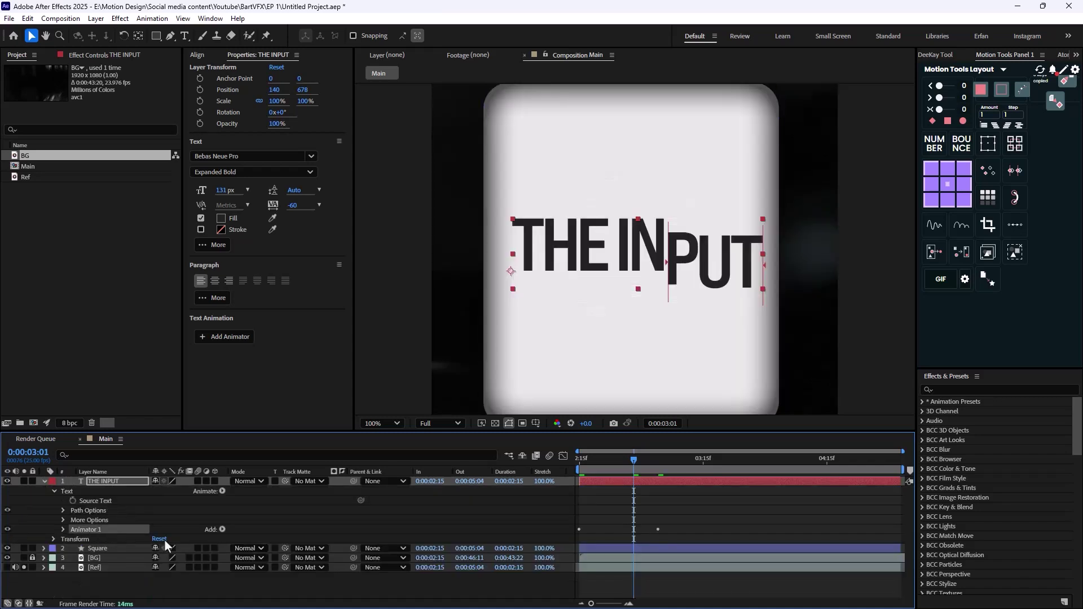
left_click(222, 529)
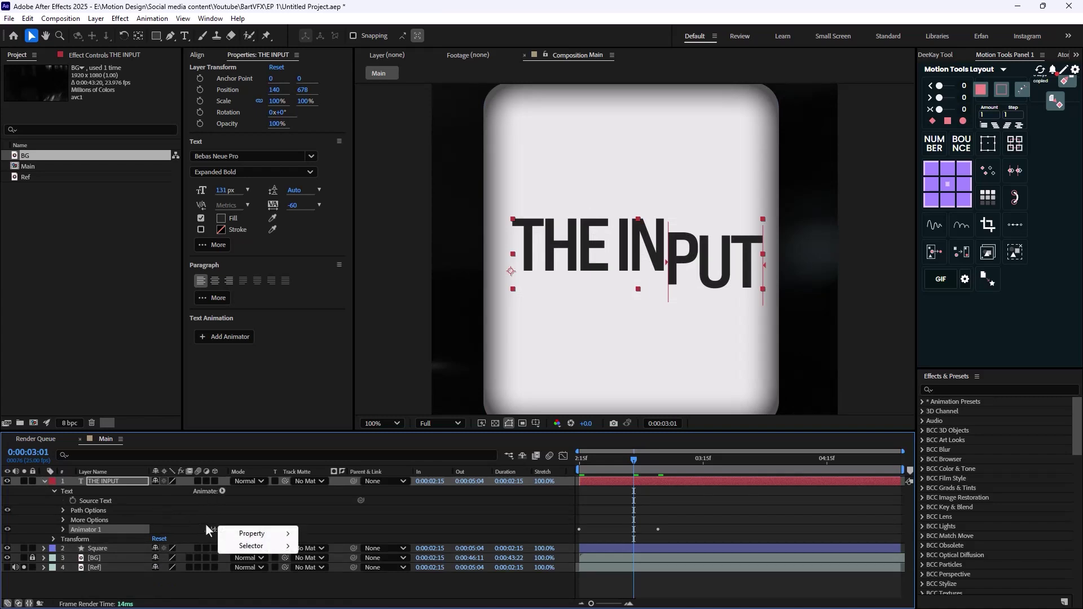
left_click(349, 390)
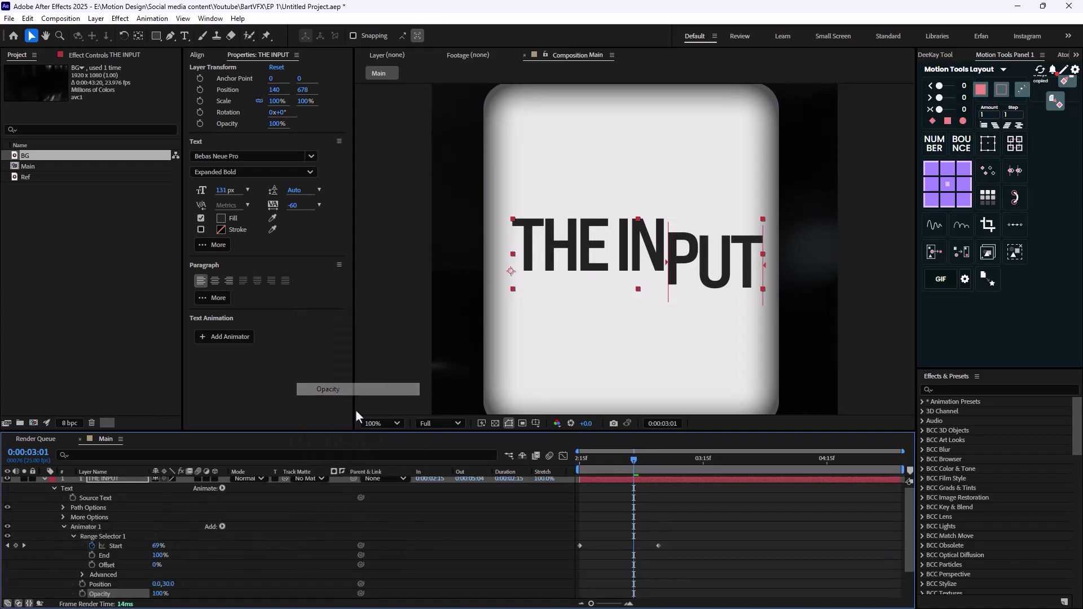
scroll(170, 536, "down", 2)
left_click_drag(159, 559, 113, 559)
mouse_move(636, 462)
left_mouse_down()
mouse_move(563, 480)
mouse_move(672, 466)
mouse_move(590, 465)
mouse_move(624, 465)
left_mouse_up()
scroll(47, 483, "up", 2)
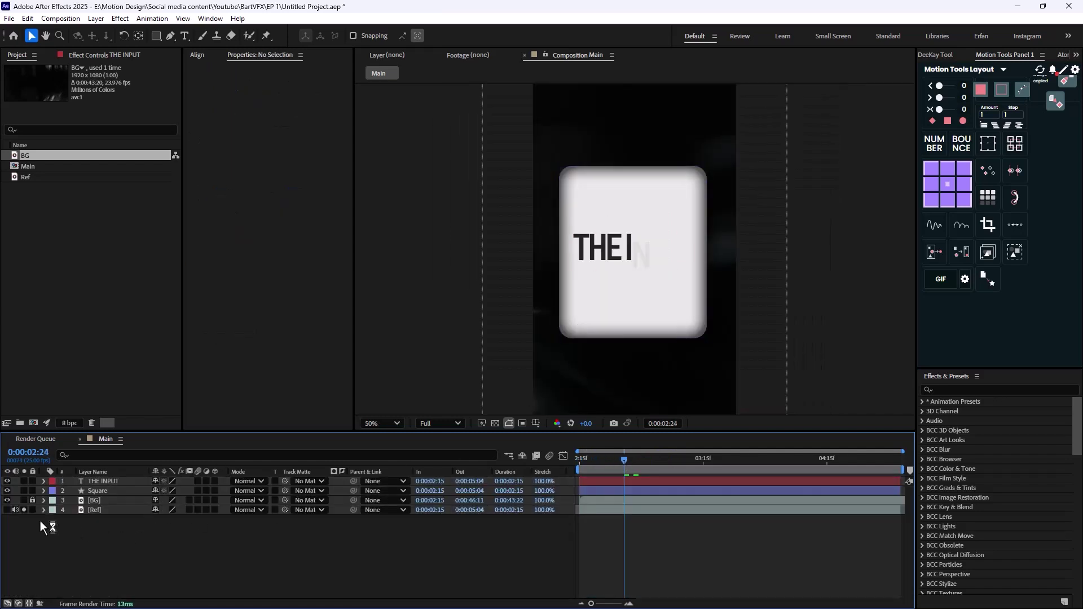
- Compare the THE INPUT layer with the reference lettering at 0:00:03:07 using solo, then restore the normal view with Ref hidden
left_click_drag(624, 460, 664, 464)
left_click(24, 481)
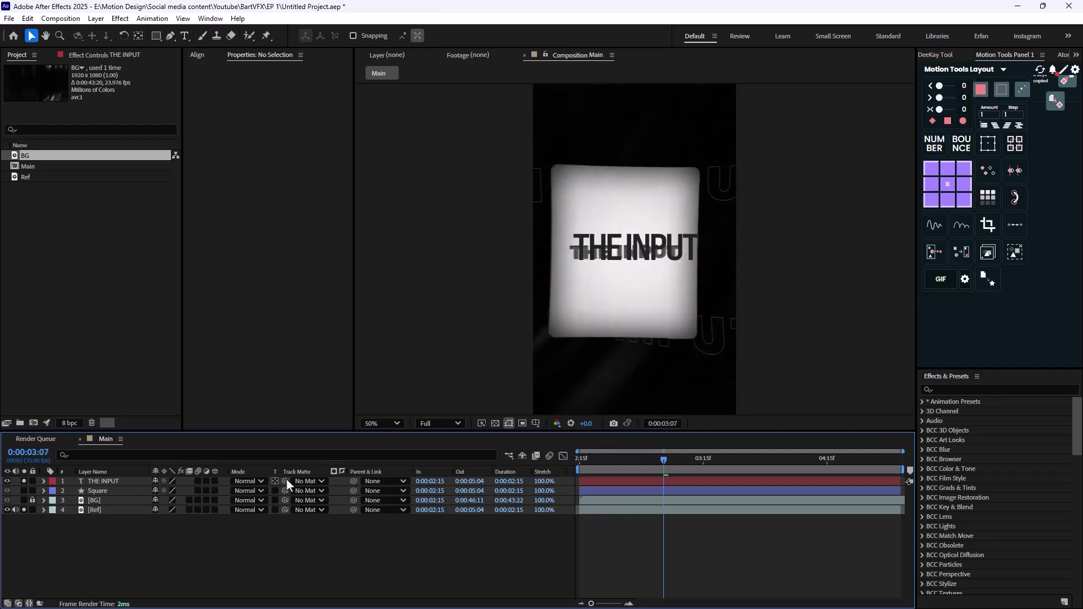
left_click(7, 510)
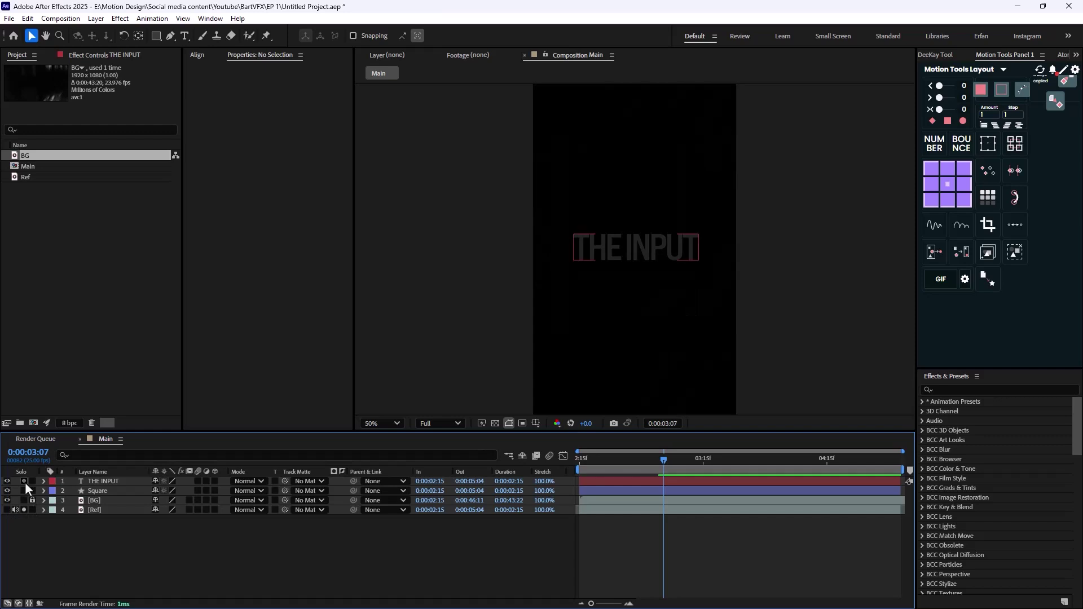
left_click(23, 481)
left_click_drag(649, 464, 664, 466)
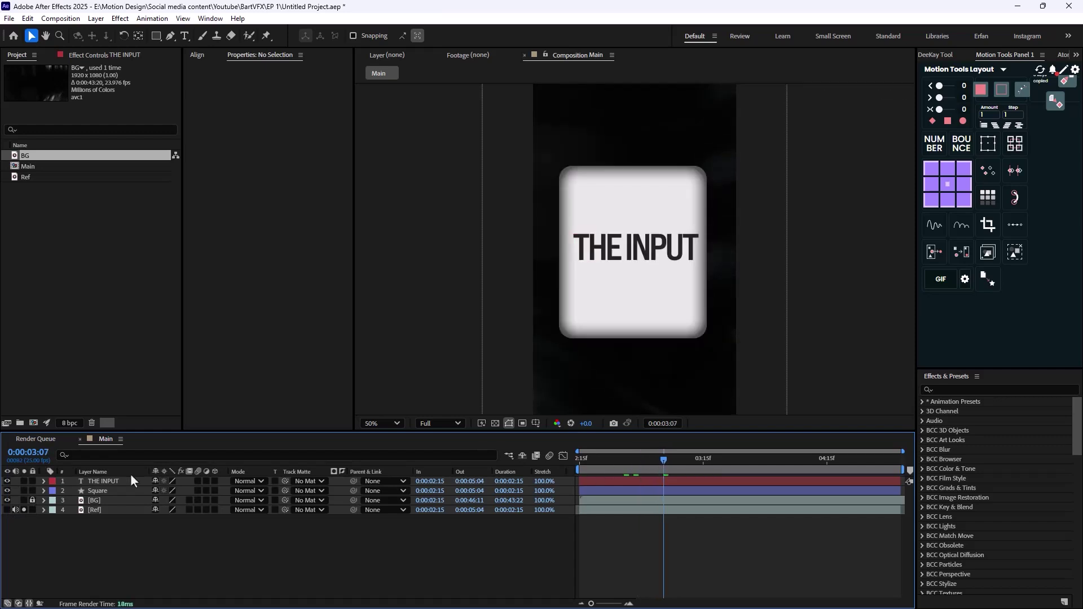
- Parent the THE INPUT text layer to the Square layer
left_click(90, 493)
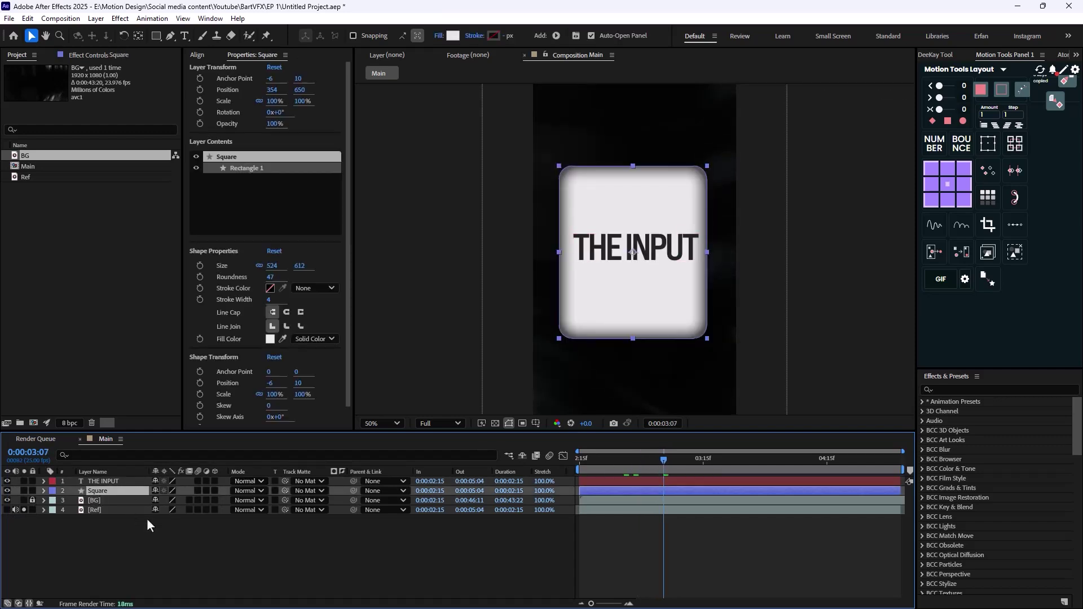
left_click(190, 539)
left_click(107, 492)
left_click(106, 484)
left_click_drag(354, 480, 109, 490)
- Set the Square layer's Rotation to 30° at 0:00:03:04
left_click(109, 489)
left_click_drag(664, 460, 648, 460)
key("r")
left_click_drag(164, 501, 177, 496)
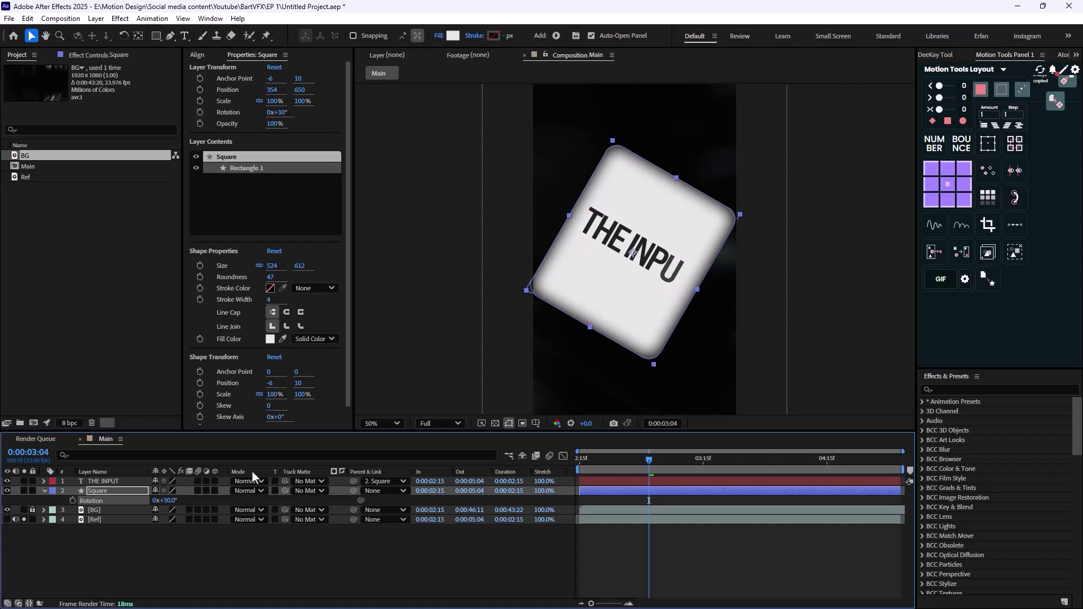
- Unlink the Square layer's Scale, set its horizontal value to 0% and add a Scale keyframe at 0:00:03:04
key("s")
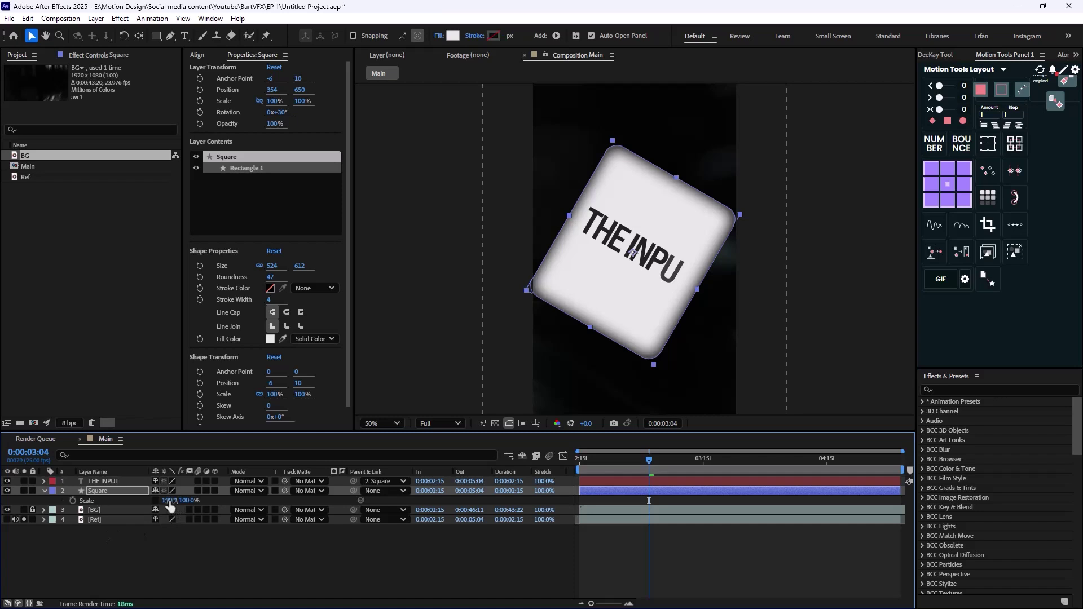
left_click_drag(172, 506, 163, 504)
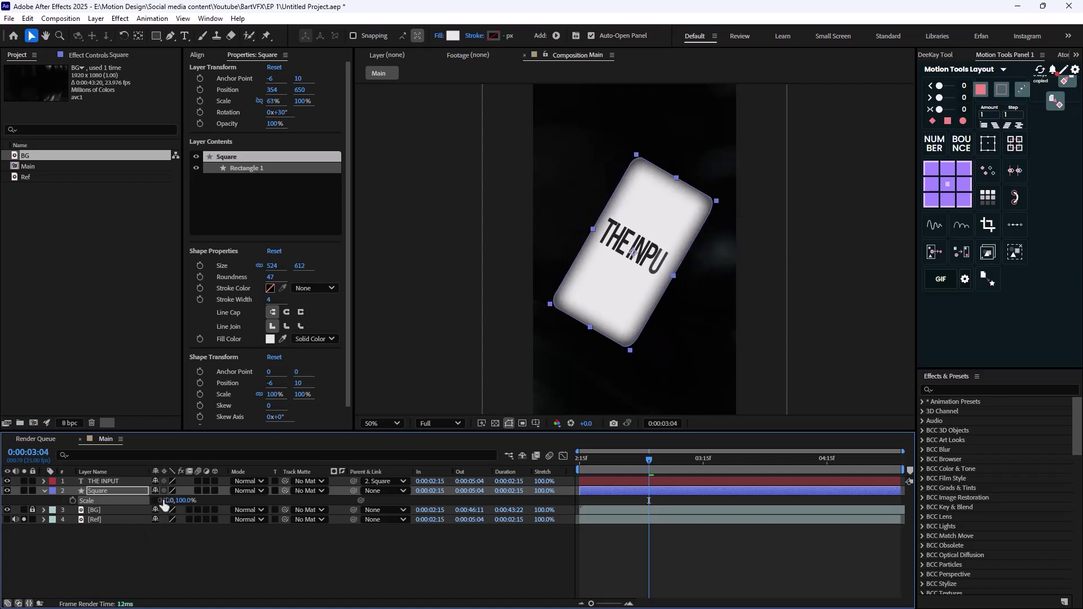
left_click(165, 501)
type("0")
key("Return")
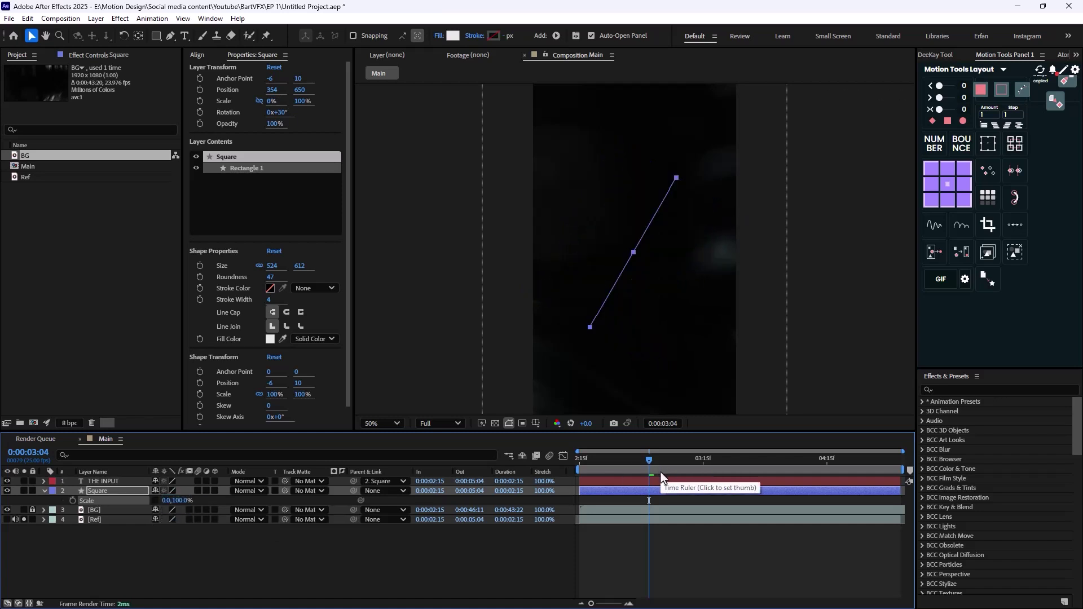
left_click(73, 501)
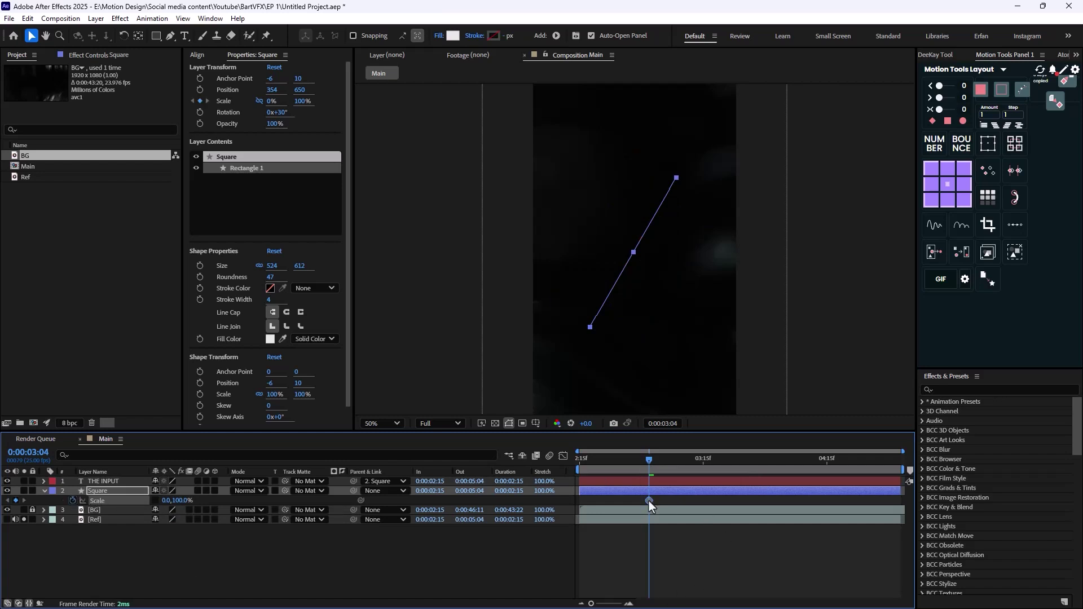
- Move the Square's 0% Scale keyframe to 0:00:02:15 and set the horizontal scale to 100% at 0:00:03:04
mouse_move(649, 501)
left_click_drag(593, 503, 579, 503)
left_click(166, 500)
type("100")
key("Return")
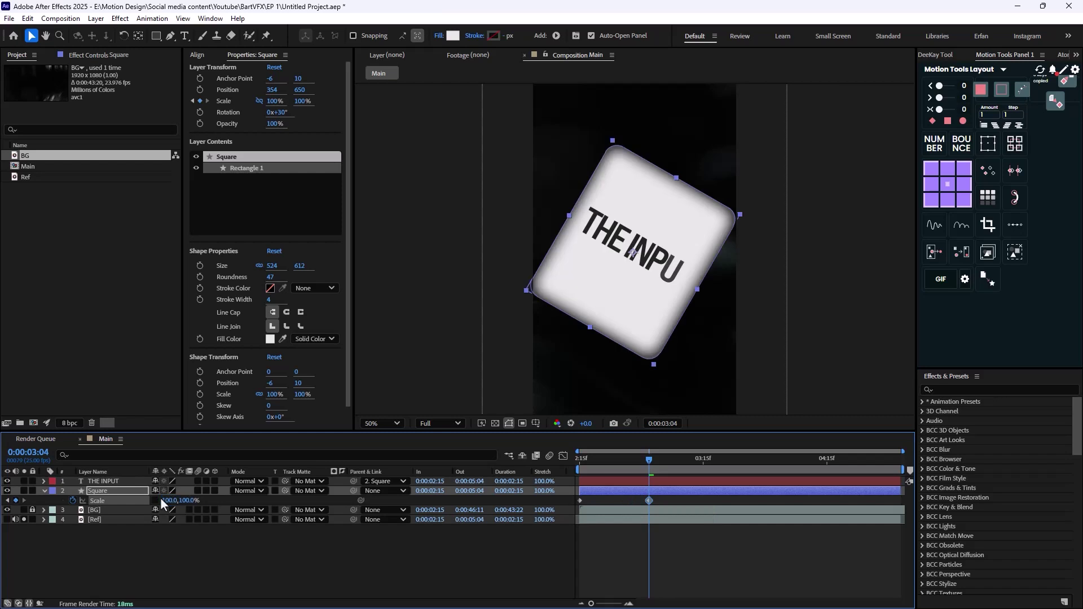
- Keyframe the Square's Rotation at 30° at 0:00:03:04 and set it to 0° at 0:00:02:15, with Scale also shown
key("r")
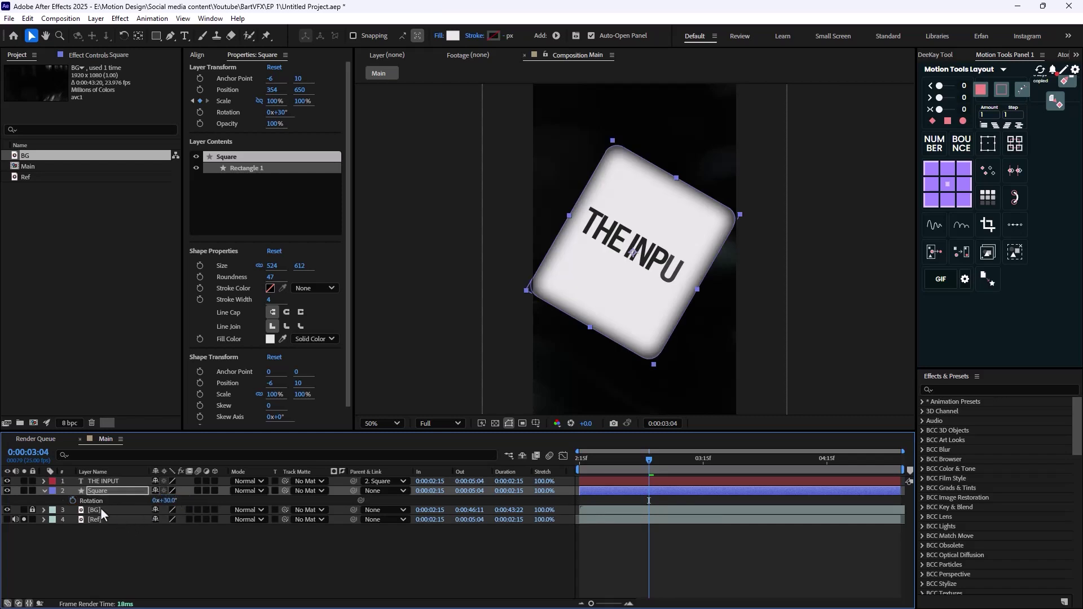
left_click(73, 500)
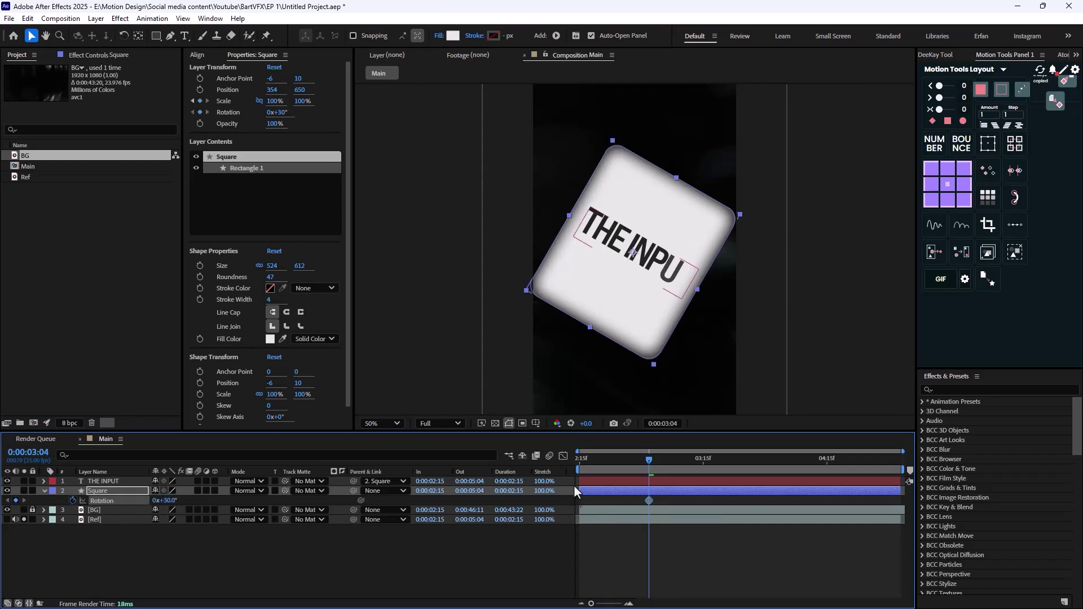
key("y")
key("shift+s")
left_click_drag(655, 469, 580, 468)
key("v")
left_click(167, 510)
type("0")
key("Return")
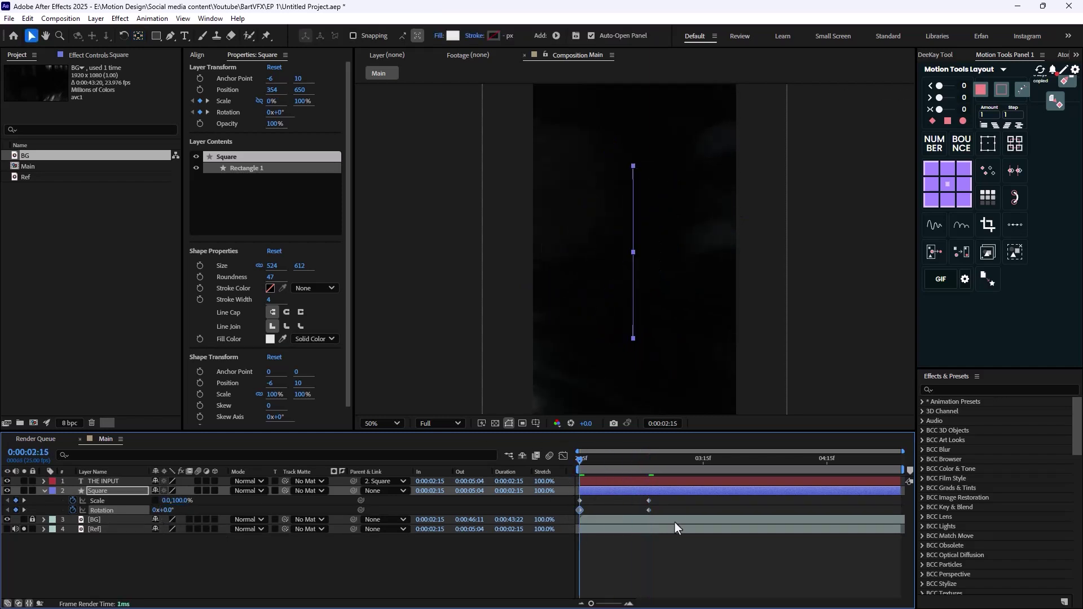
- Time-reverse the Square's two Rotation keyframes so the card starts at 30° and ends at 0°
left_click(597, 518)
left_click(649, 510)
left_click(593, 513)
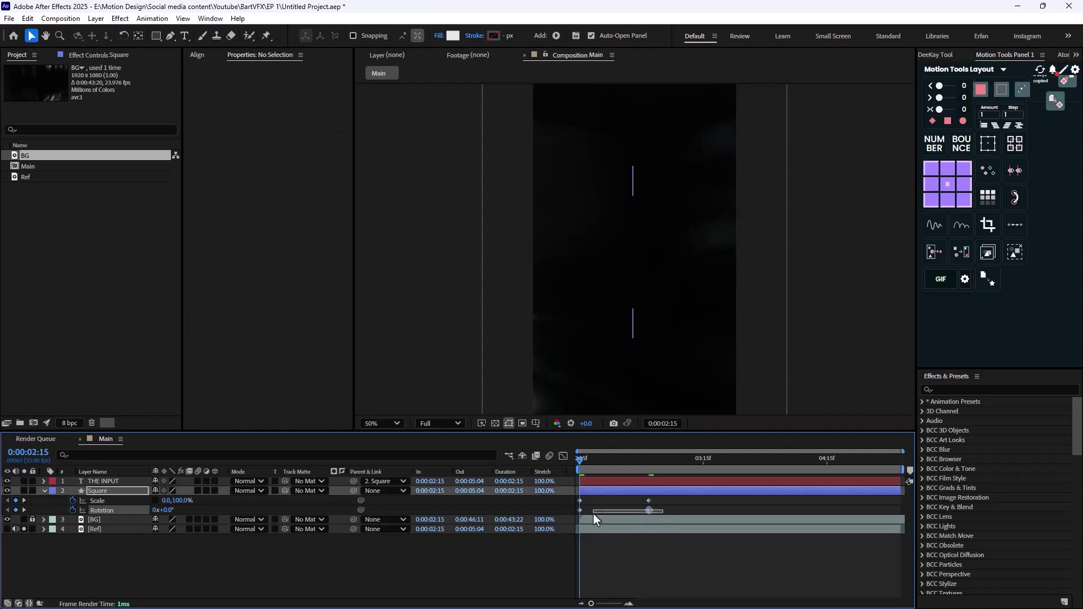
right_click(579, 511)
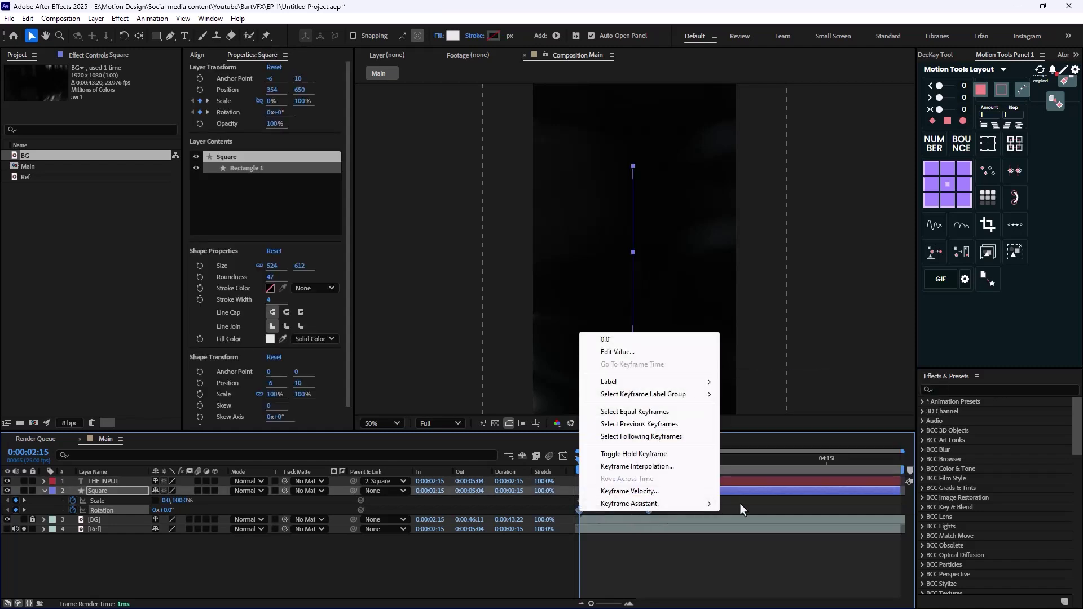
mouse_move(693, 506)
left_click(755, 501)
left_click(488, 550)
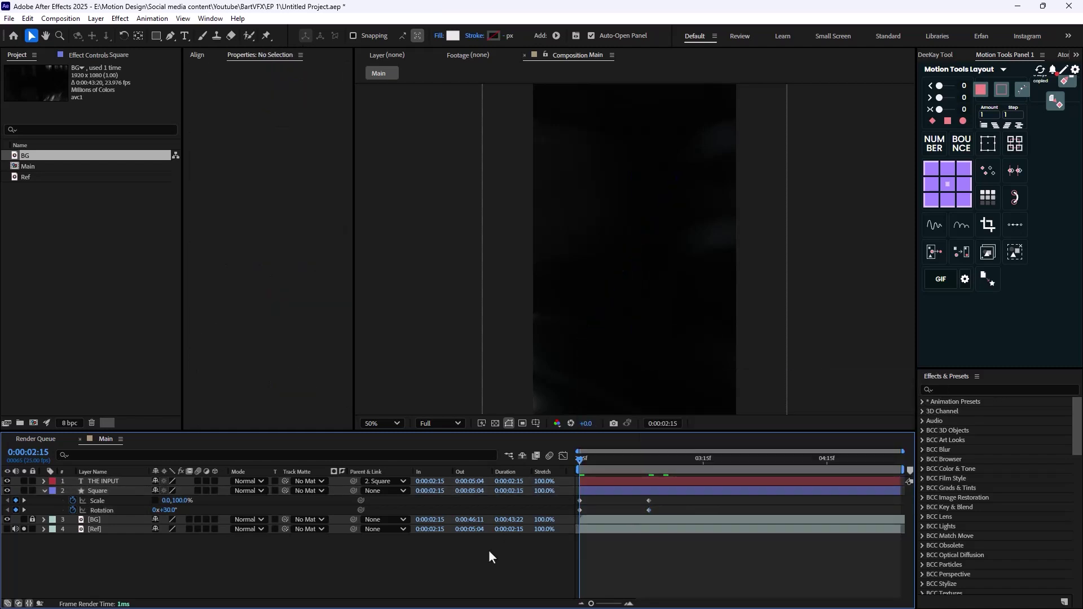
- Select all of the Square's Scale and Rotation keyframes and apply an ease of 60 to both sides with Motion Tools
mouse_move(580, 525)
left_mouse_down()
mouse_move(649, 504)
mouse_move(695, 443)
mouse_move(591, 499)
mouse_move(671, 499)
mouse_move(591, 499)
mouse_move(648, 499)
mouse_move(587, 517)
left_mouse_up()
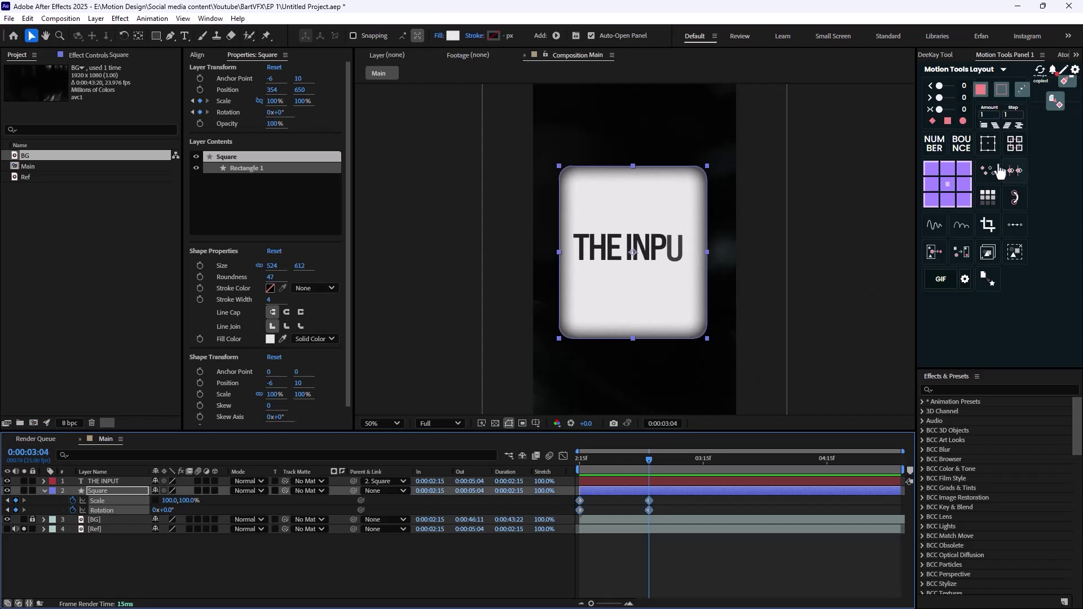
left_click(964, 110)
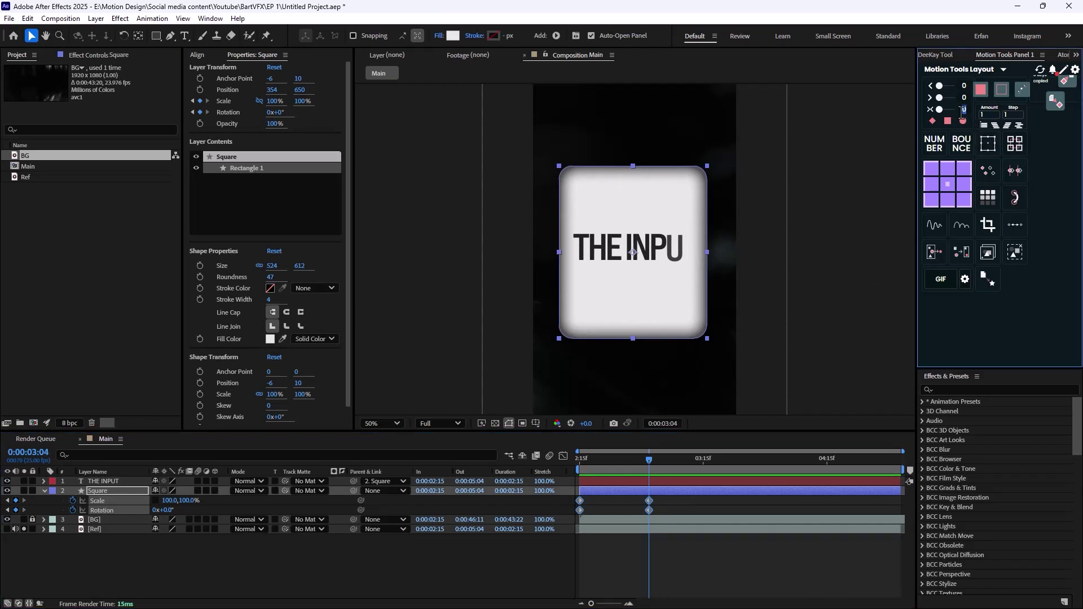
type("60")
key("Return")
left_click(536, 544)
- Preview the card animation from 0:00:02:15 and compare it with the Ref layer at 0:00:03:04
left_click_drag(648, 460, 570, 466)
key("space")
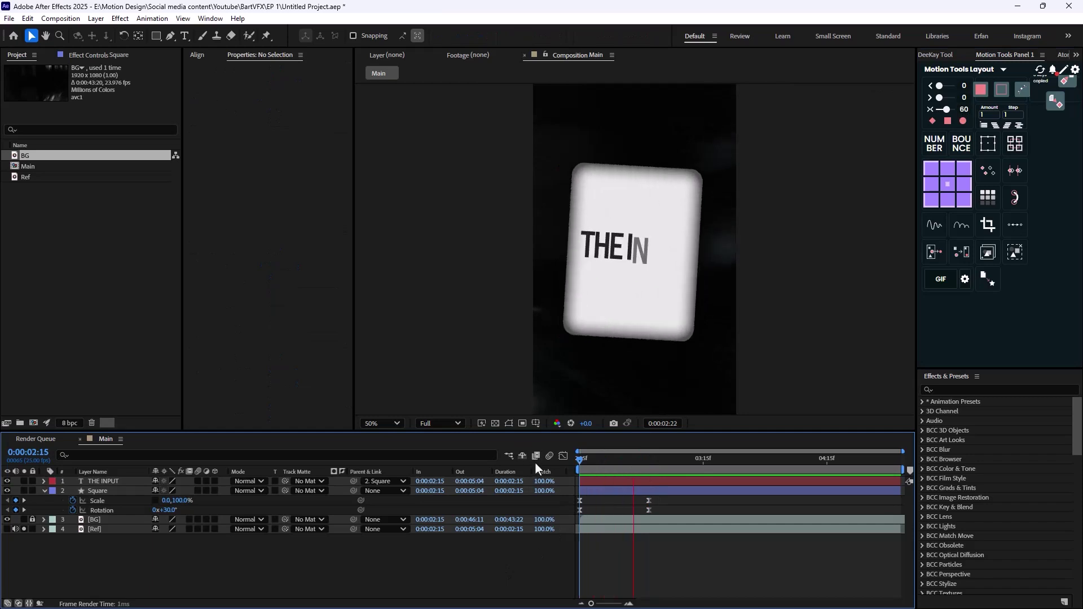
mouse_move(645, 471)
left_mouse_down()
mouse_move(562, 466)
mouse_move(648, 475)
left_mouse_up()
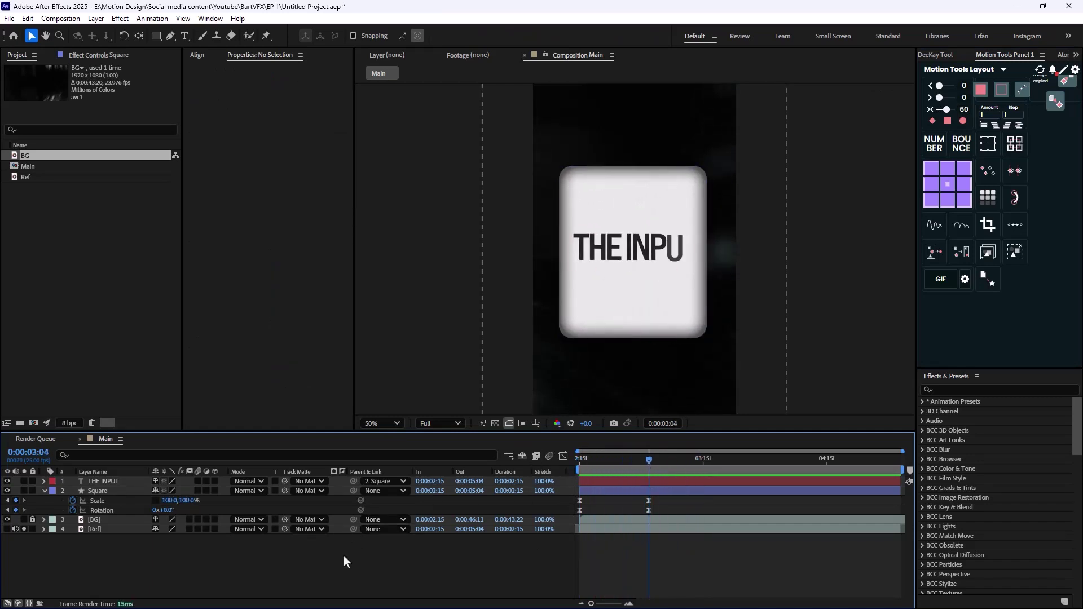
left_click(7, 529)
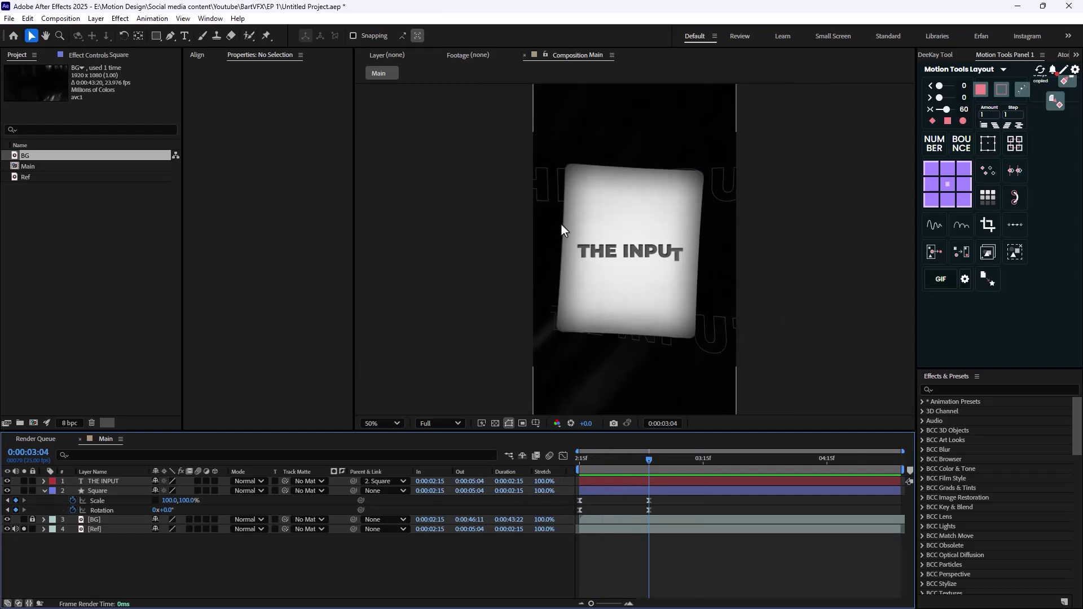
left_click(7, 529)
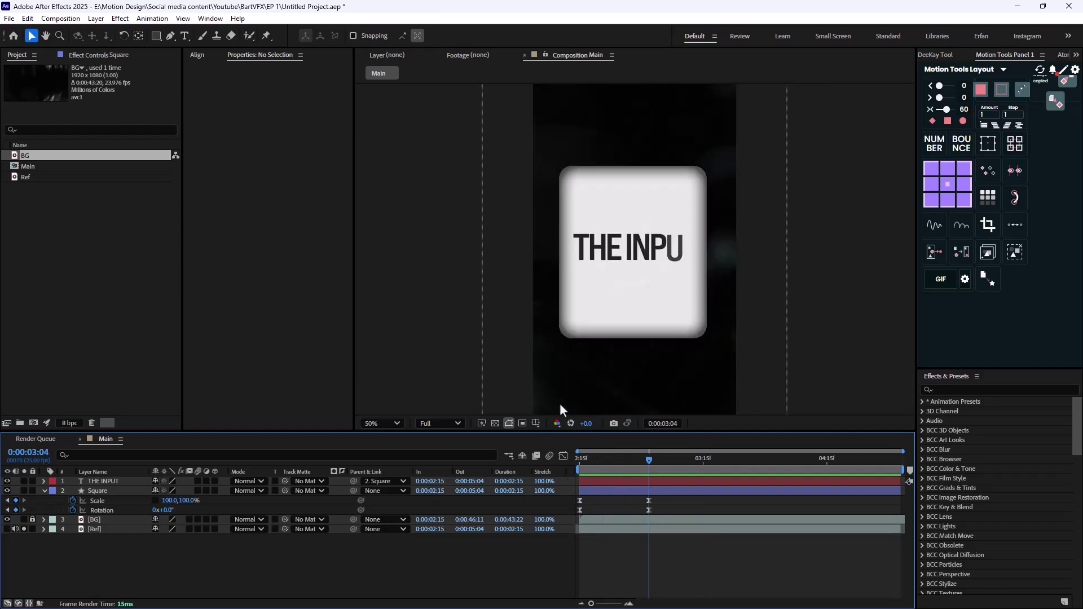
- Create a second text layer reading THE INPUT above the white card
left_click(185, 35)
left_click(582, 133)
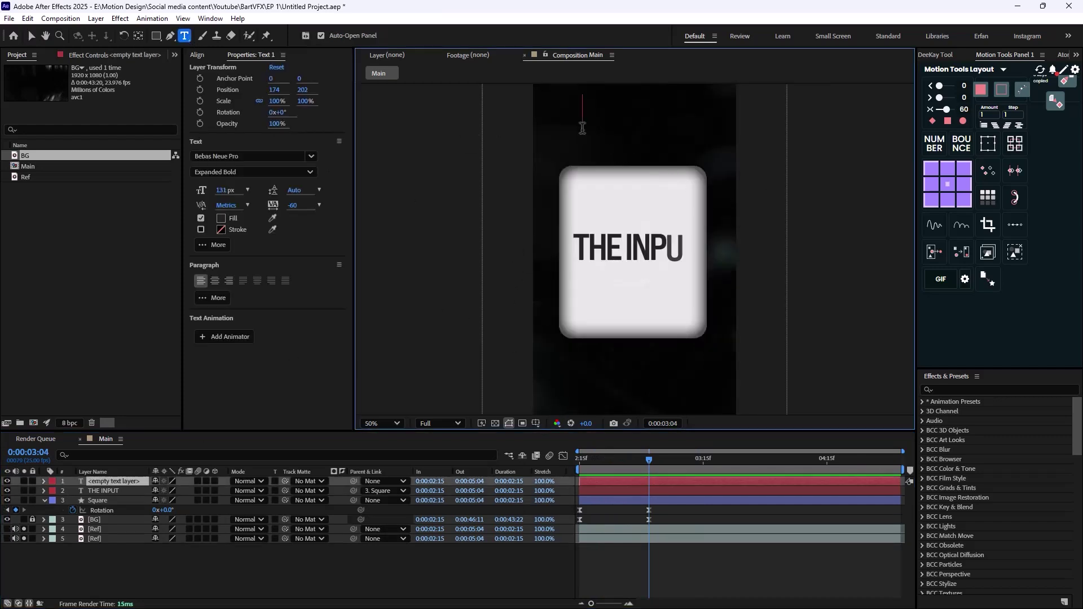
type("THE INPUT")
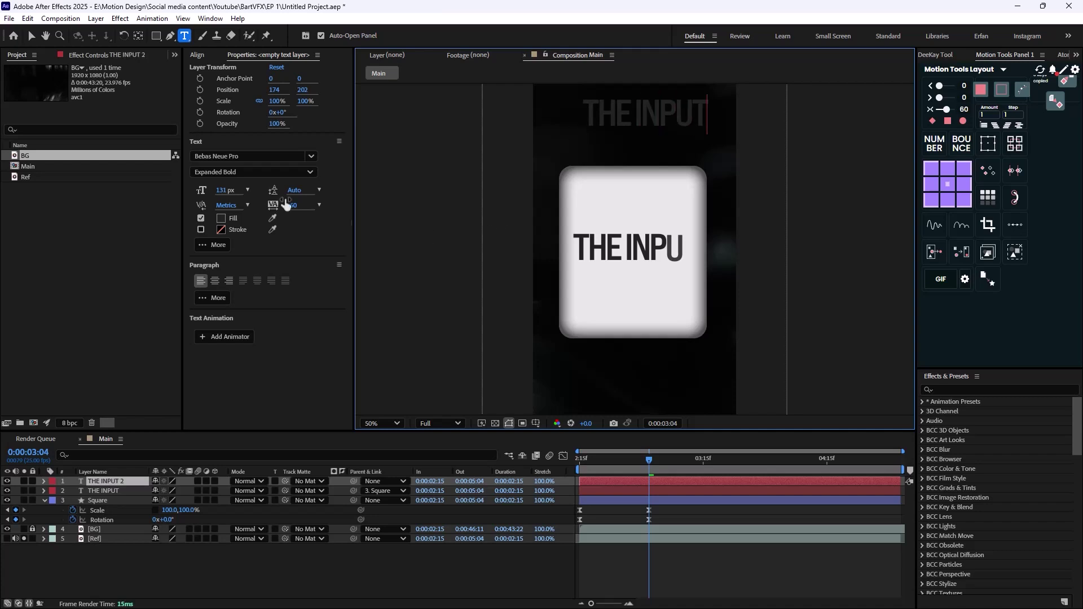
- Try the Bold style on the upper THE INPUT text and restore it to Expanded Bold
key("ctrl+a")
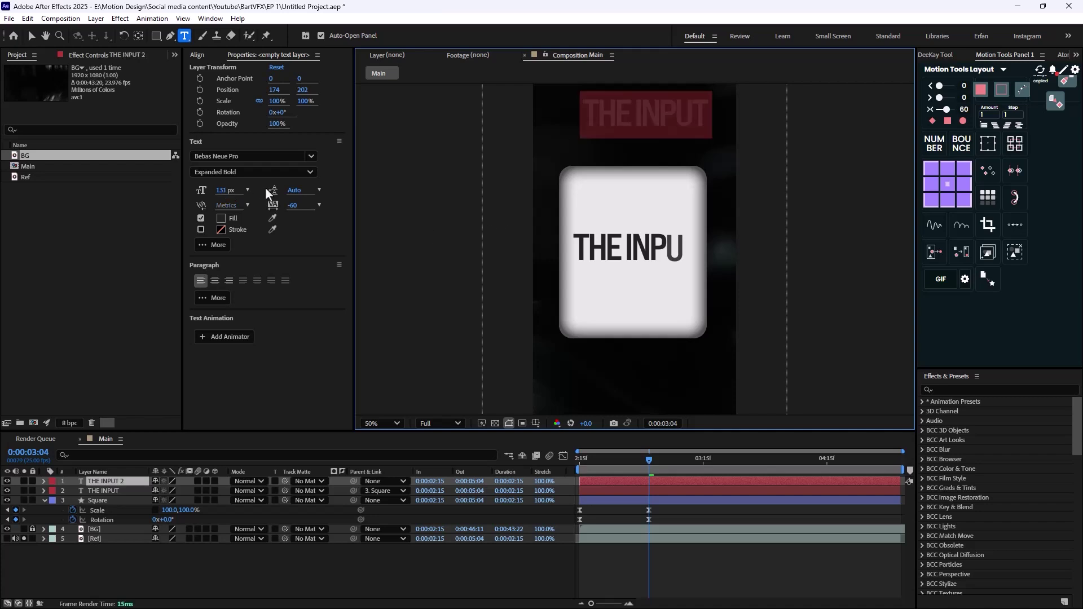
left_click(285, 172)
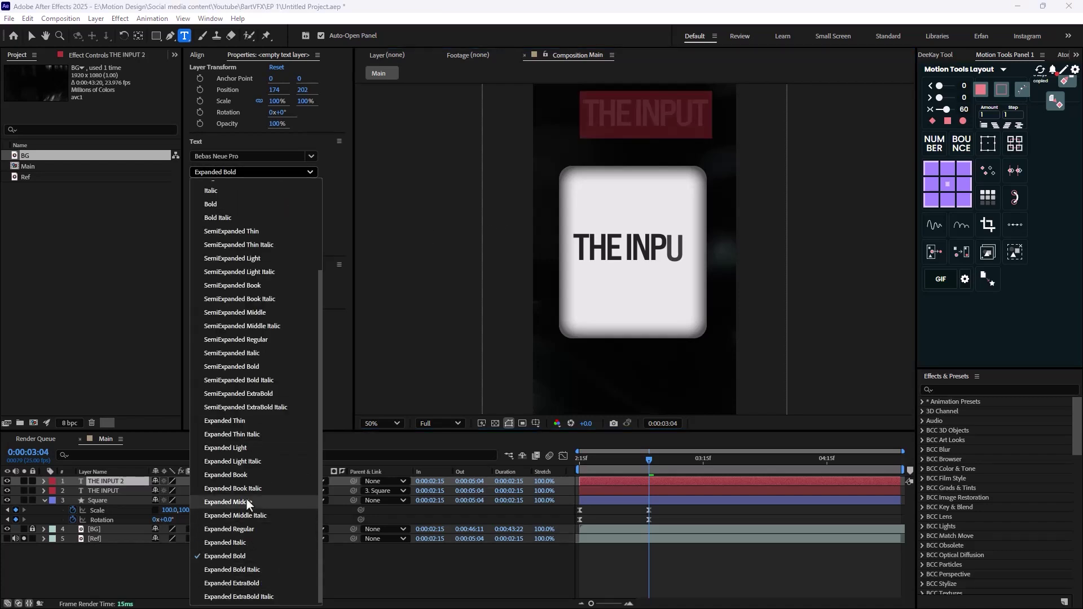
scroll(263, 438, "up", 1)
left_click(210, 243)
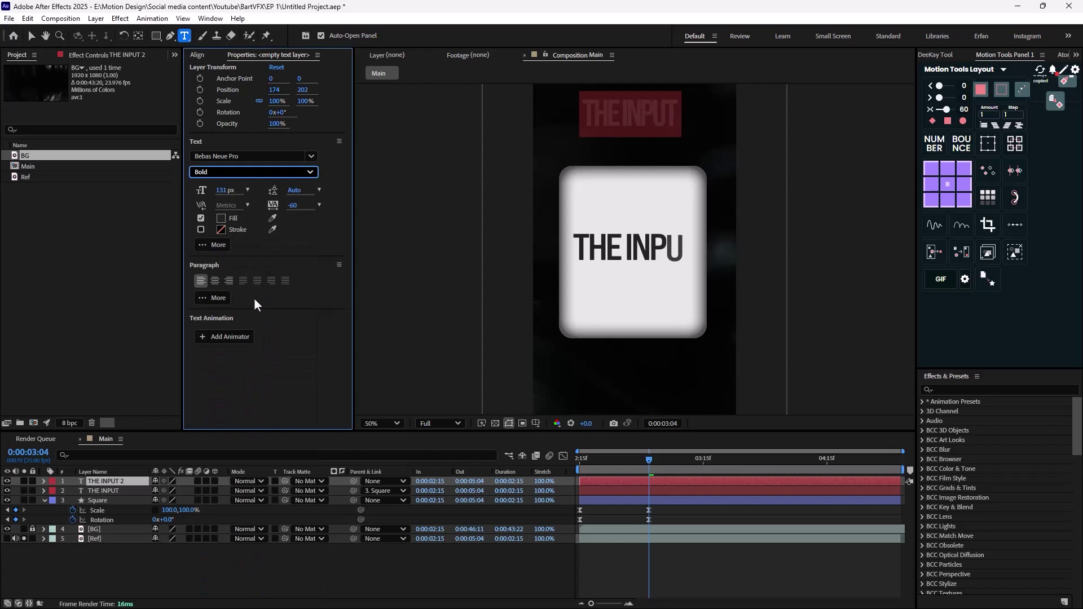
left_click(257, 172)
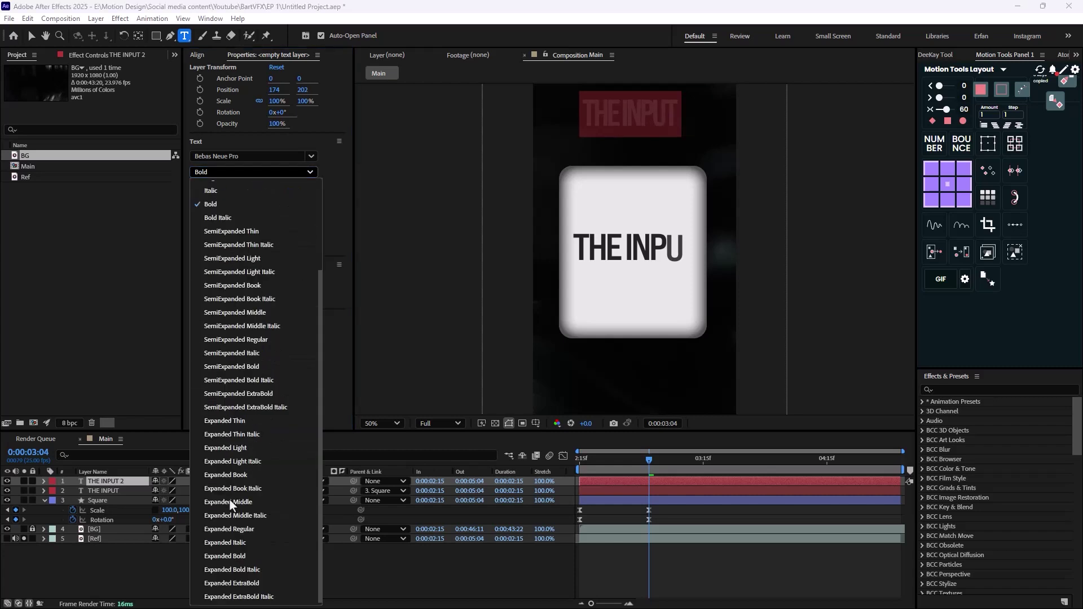
left_click(242, 558)
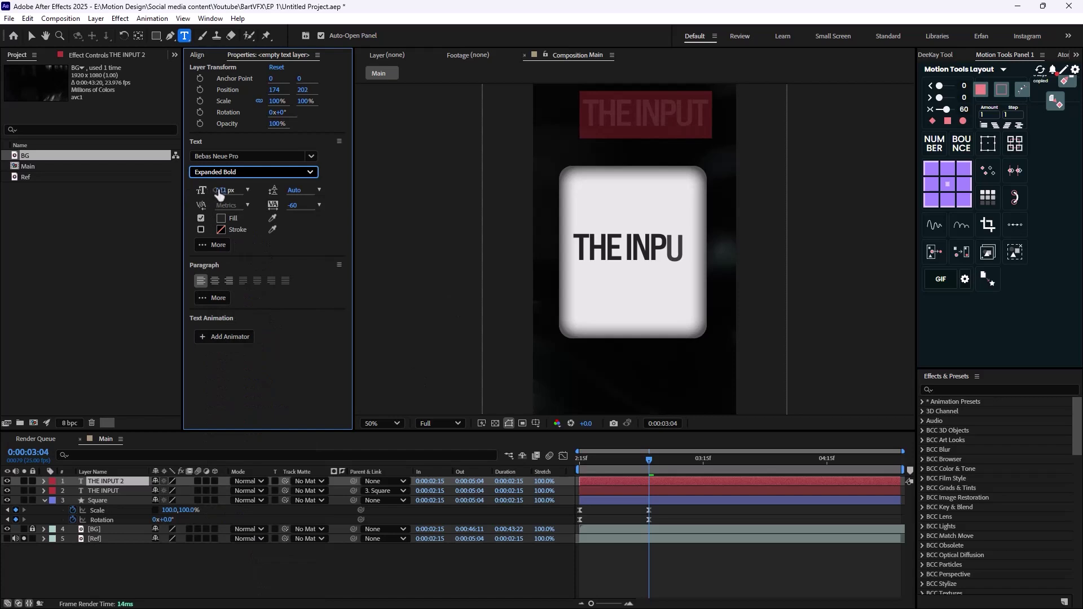
- Enlarge the upper THE INPUT text to 253 px and replace its fill with a 1 px white stroke
left_click_drag(220, 192, 289, 192)
left_click(200, 219)
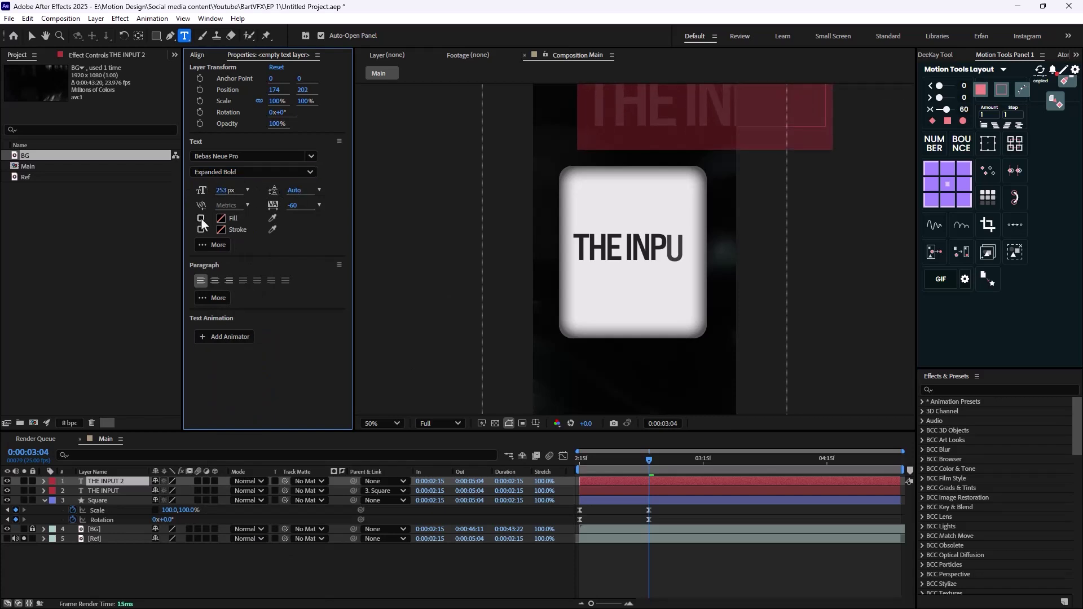
left_click(201, 230)
left_click(32, 36)
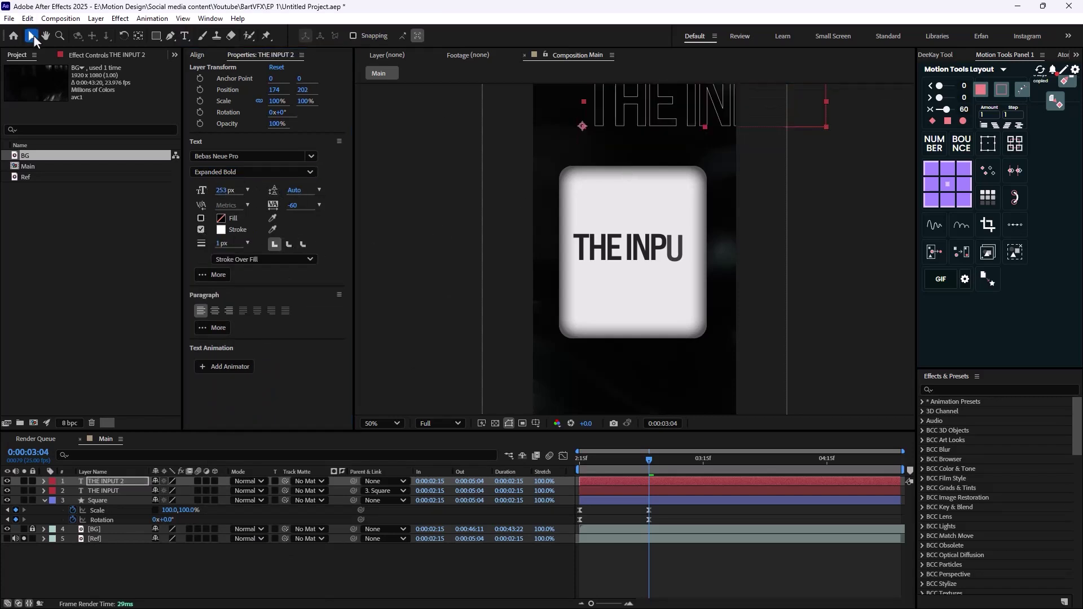
- Place the outlined THE INPUT text just above the card at about -62, 330 and duplicate it below the card at about -80, 1184
left_click_drag(720, 120, 657, 155)
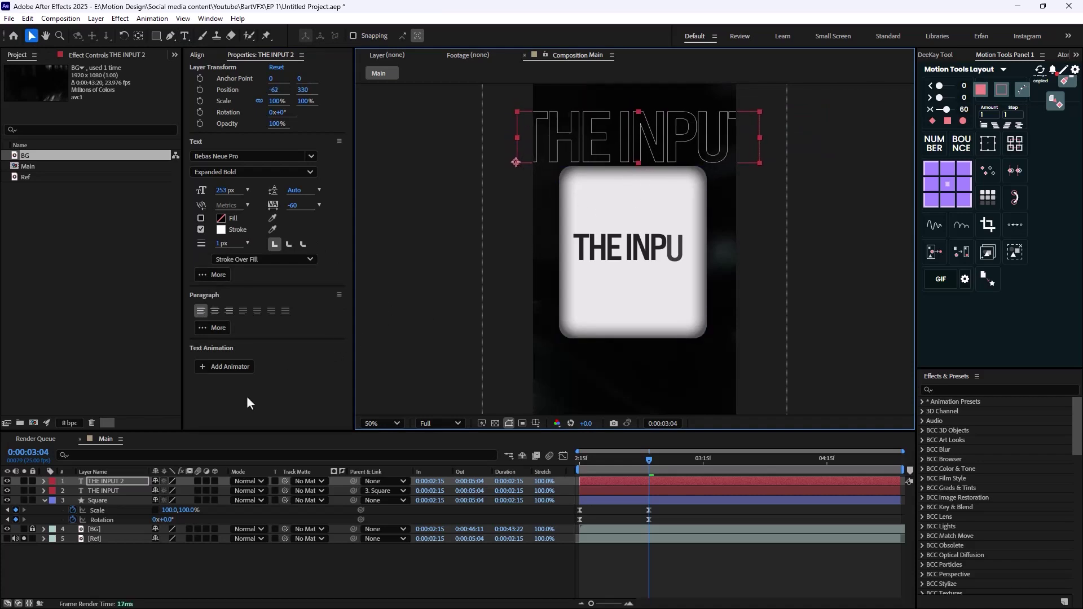
key("ctrl+d")
left_click_drag(644, 149, 640, 405)
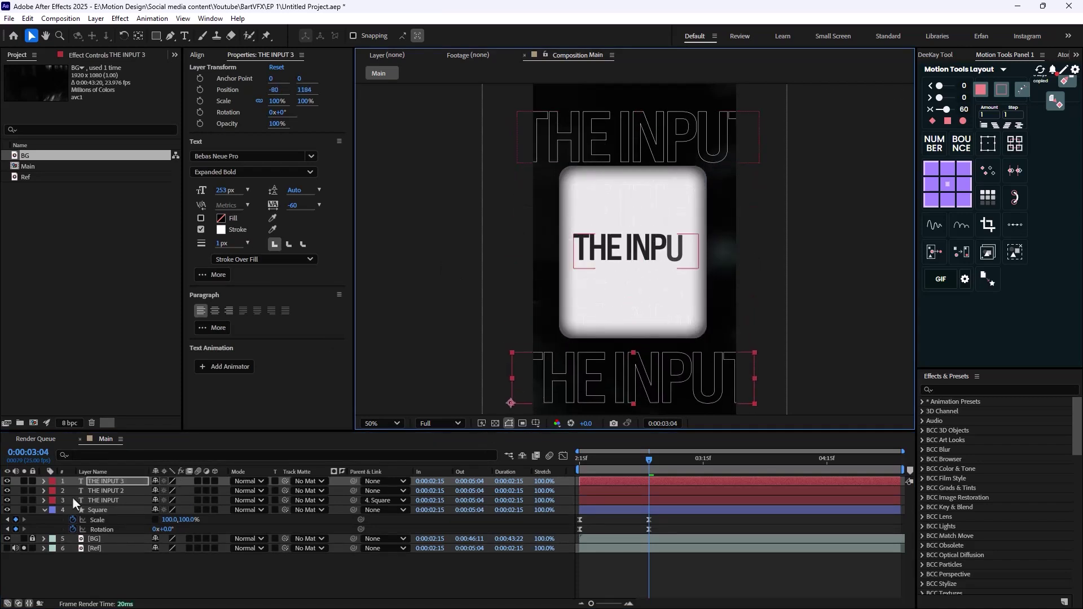
- Make the three text layers and the Square 3D and switch the composition's renderer to Classic 3D
left_click(43, 510)
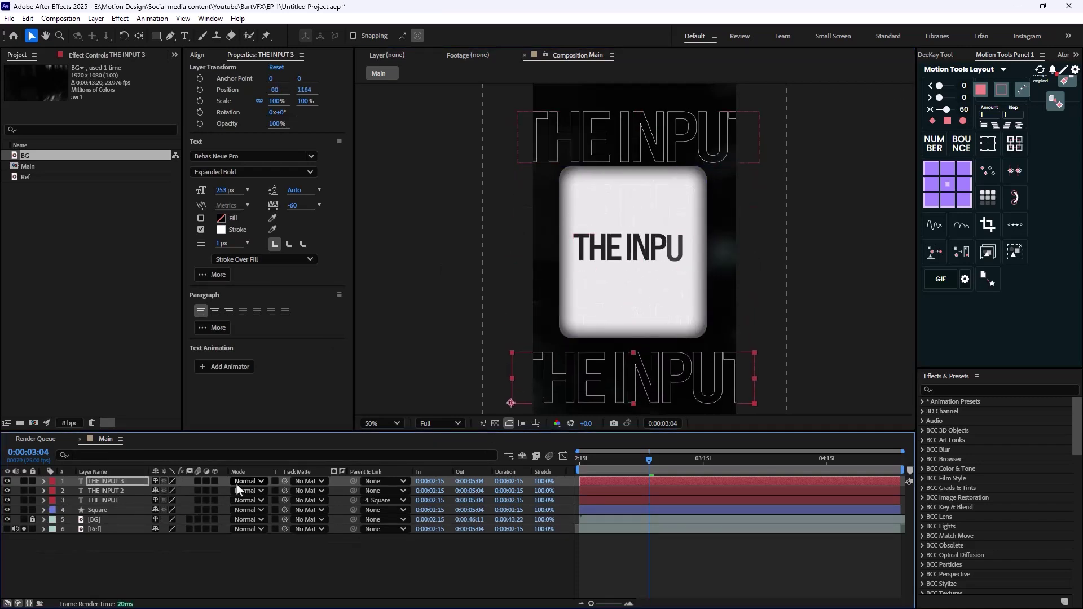
left_click_drag(214, 481, 210, 509)
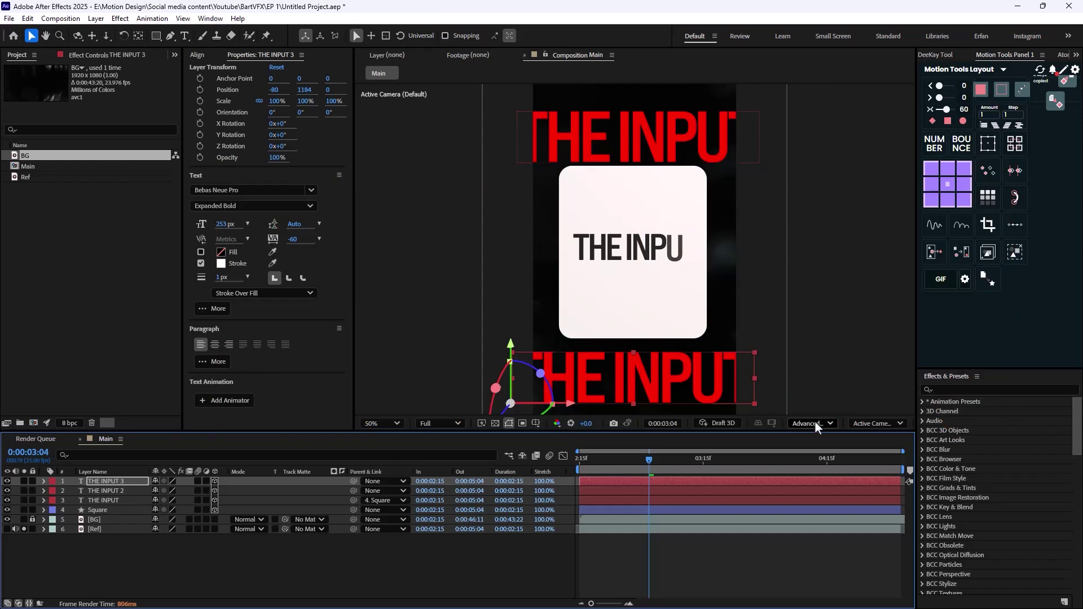
left_click(815, 423)
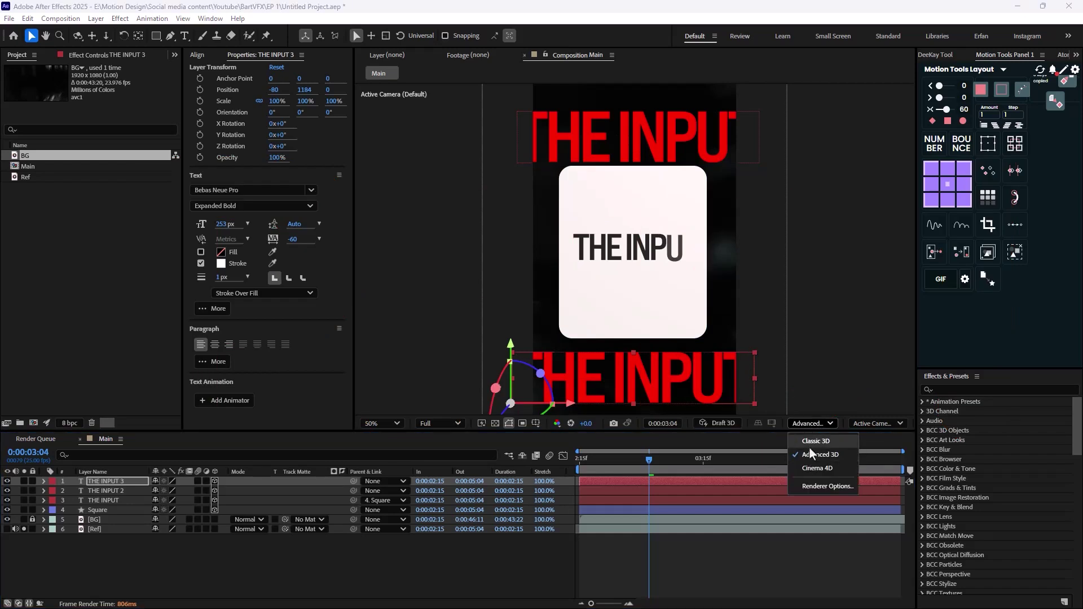
left_click(811, 445)
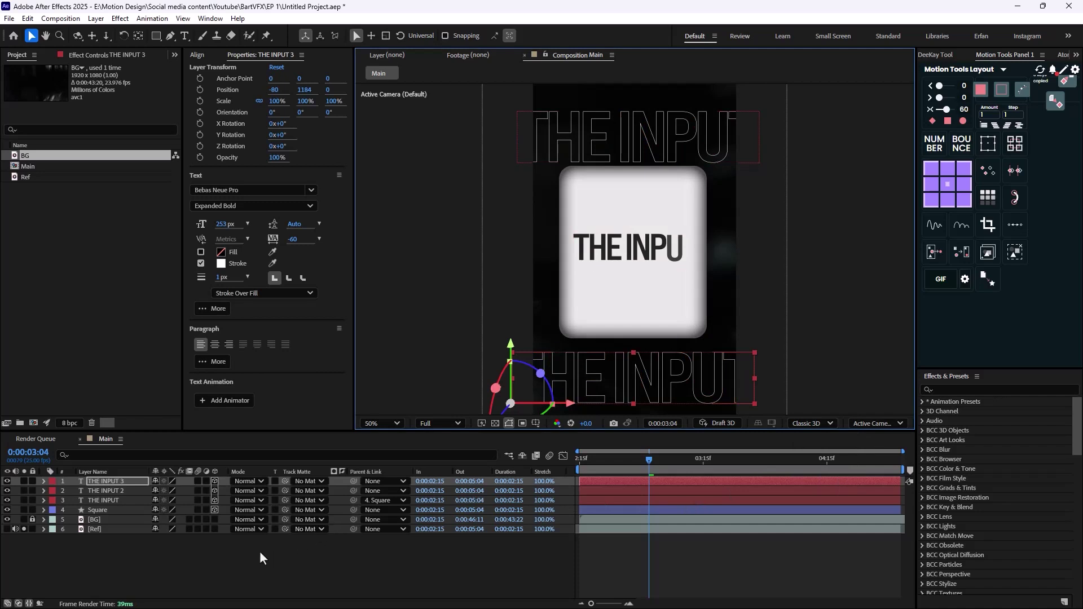
left_click(244, 561)
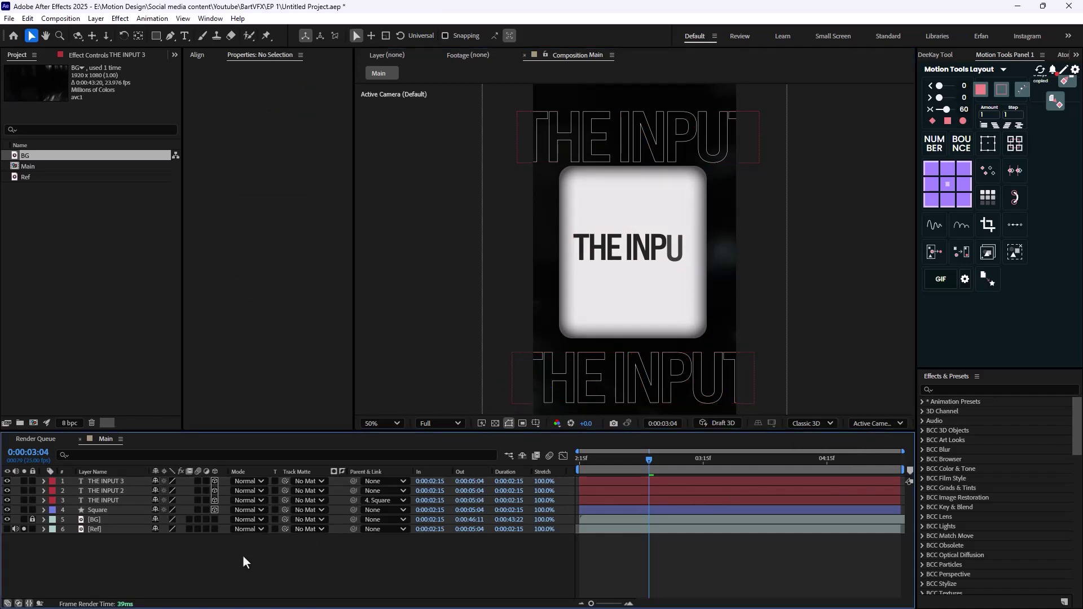
- Set the Y Rotation of the THE INPUT 3 layer to 21° and move it to about -1, 1136
left_click(119, 500)
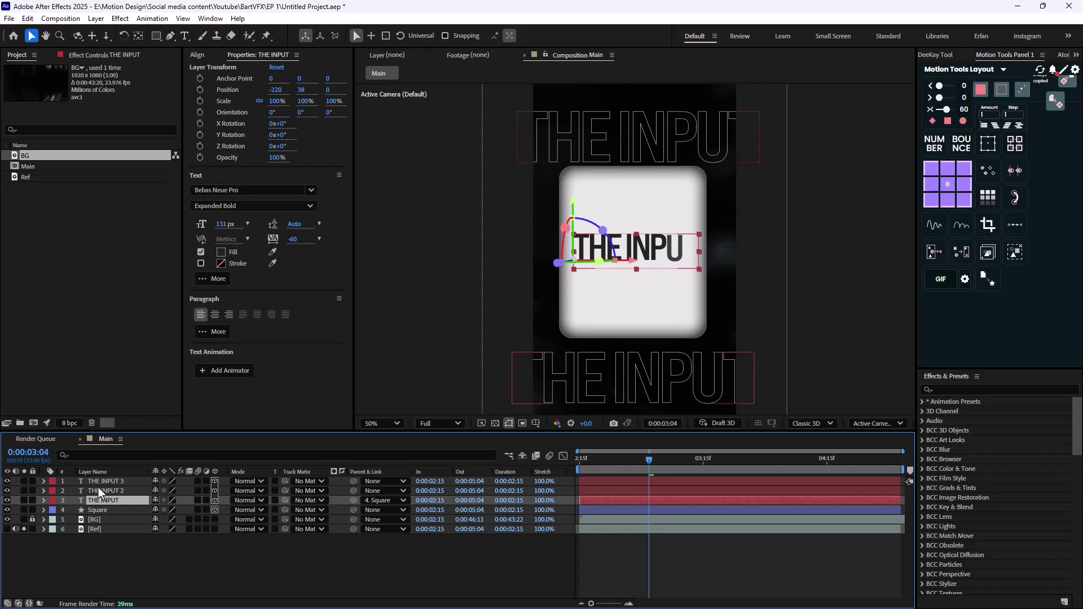
left_click(112, 482)
key("r")
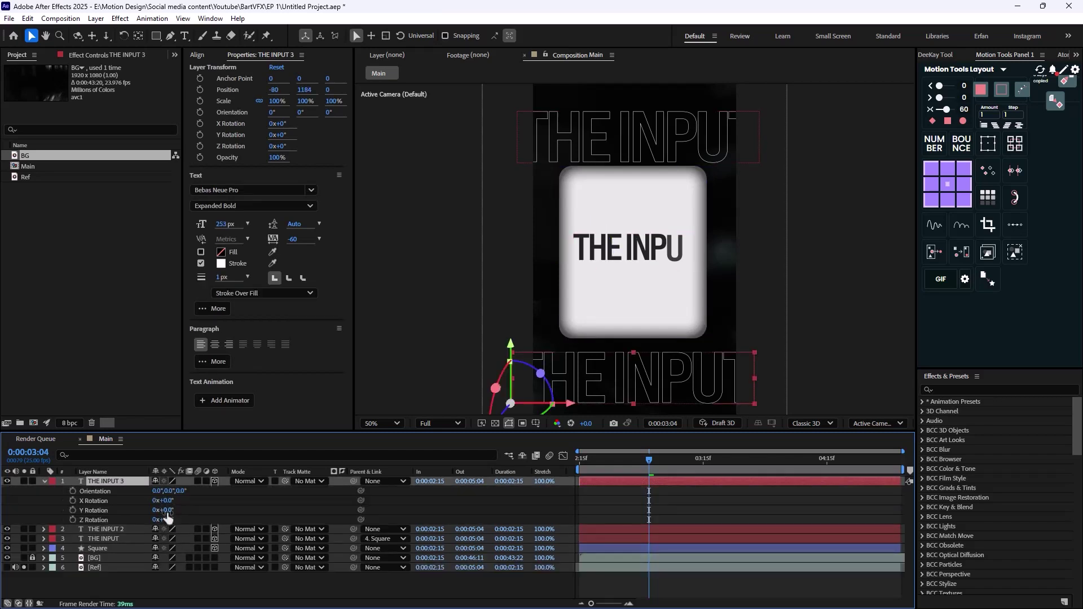
left_click_drag(167, 511, 180, 511)
key("comma")
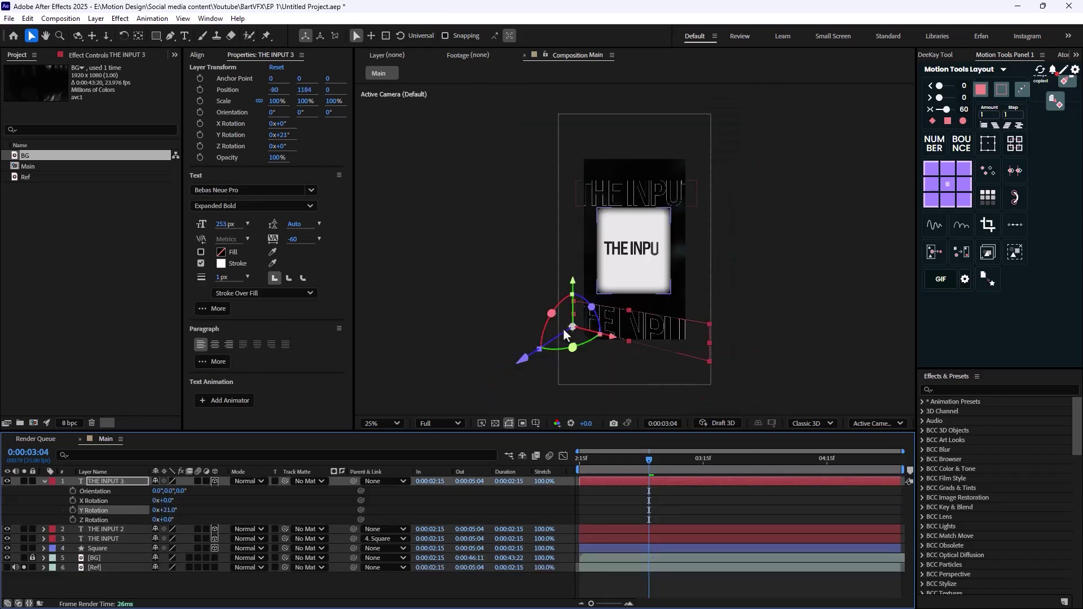
left_click_drag(566, 335, 577, 327)
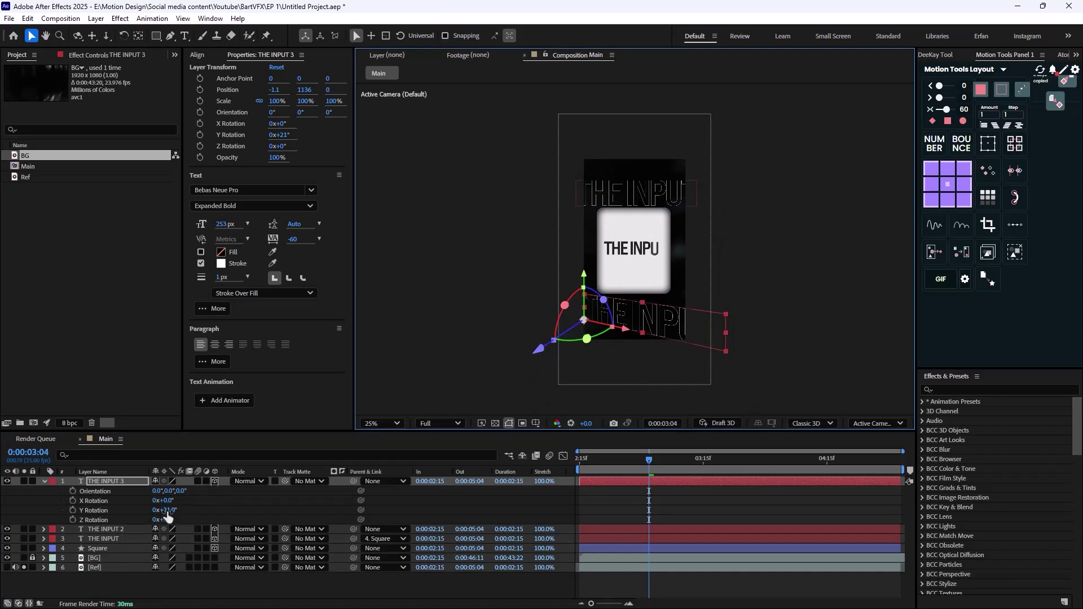
- Try a 23° Y Rotation on THE INPUT 3, compare it with the Ref layer, and return to 21°
left_click_drag(167, 511, 171, 511)
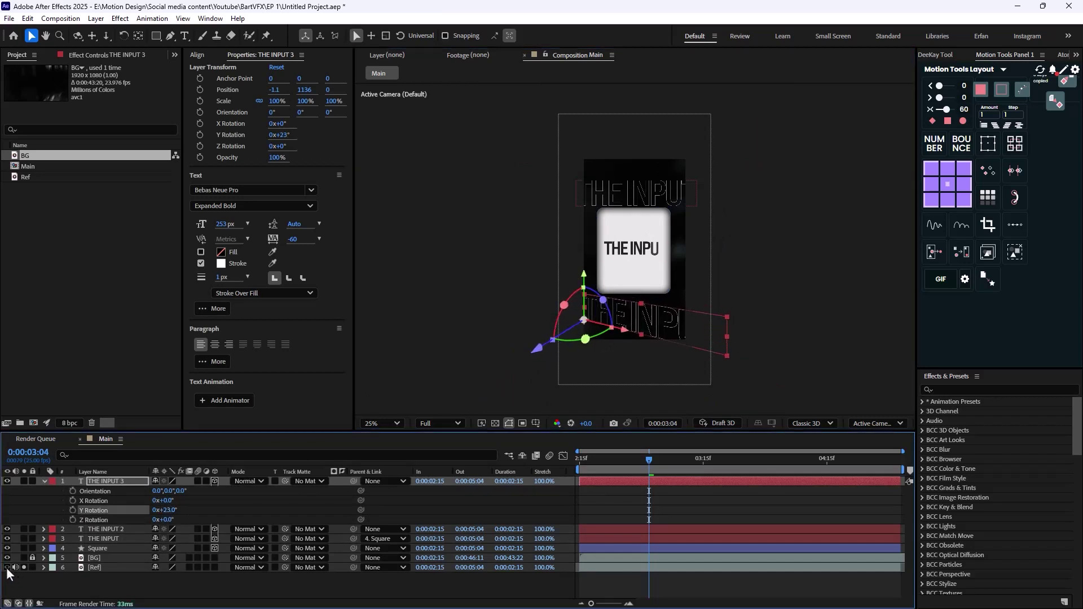
left_click(7, 568)
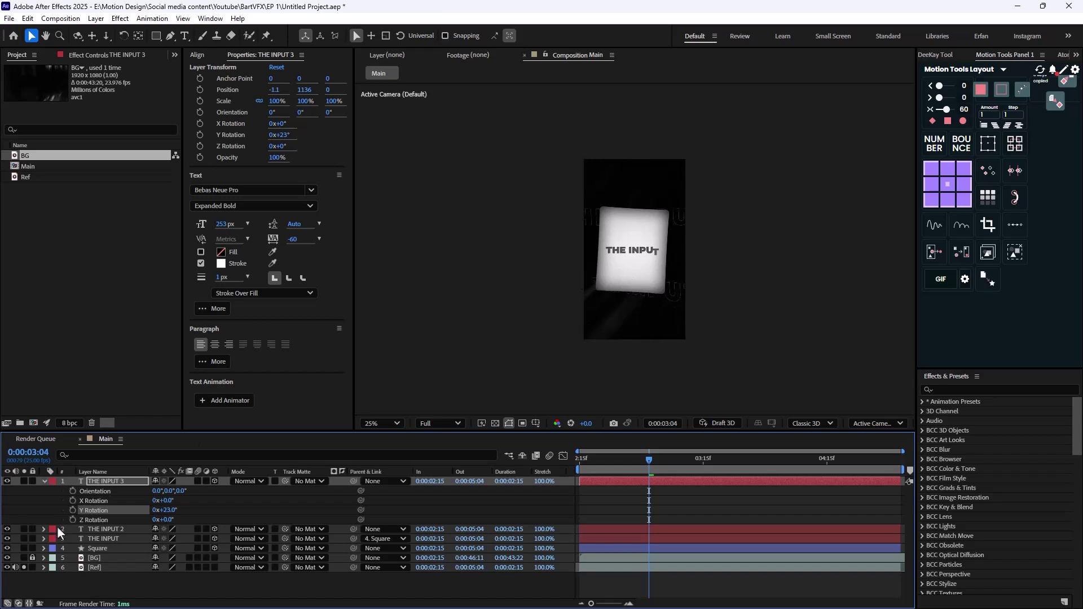
left_click(7, 567)
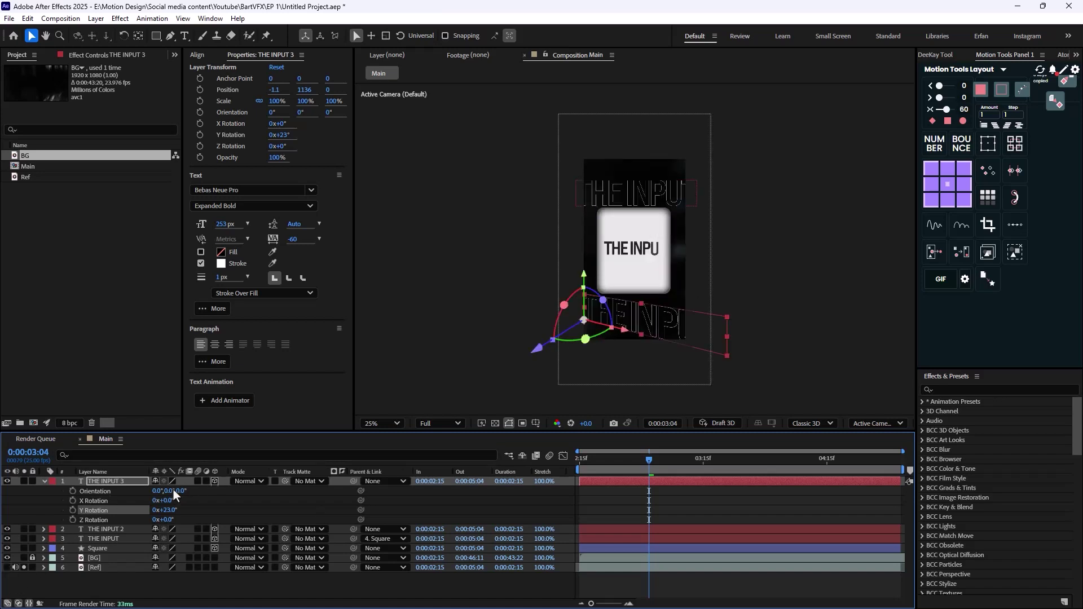
left_click_drag(169, 510, 168, 510)
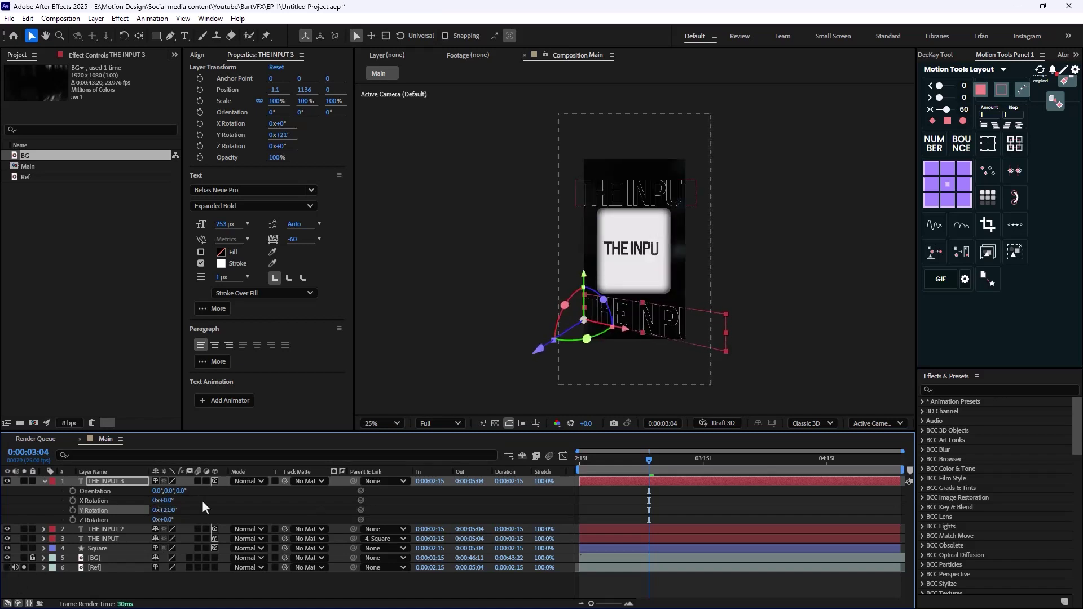
- Move the THE INPUT 3 and THE INPUT 2 layers directly beneath the Square in the layer stack
left_click(44, 482)
left_click(100, 491, "ctrl")
left_click_drag(109, 494, 110, 514)
left_click(152, 536)
- Nudge the THE INPUT 3 layer upward to a Y position of 1016, partly behind the card
left_click(113, 500)
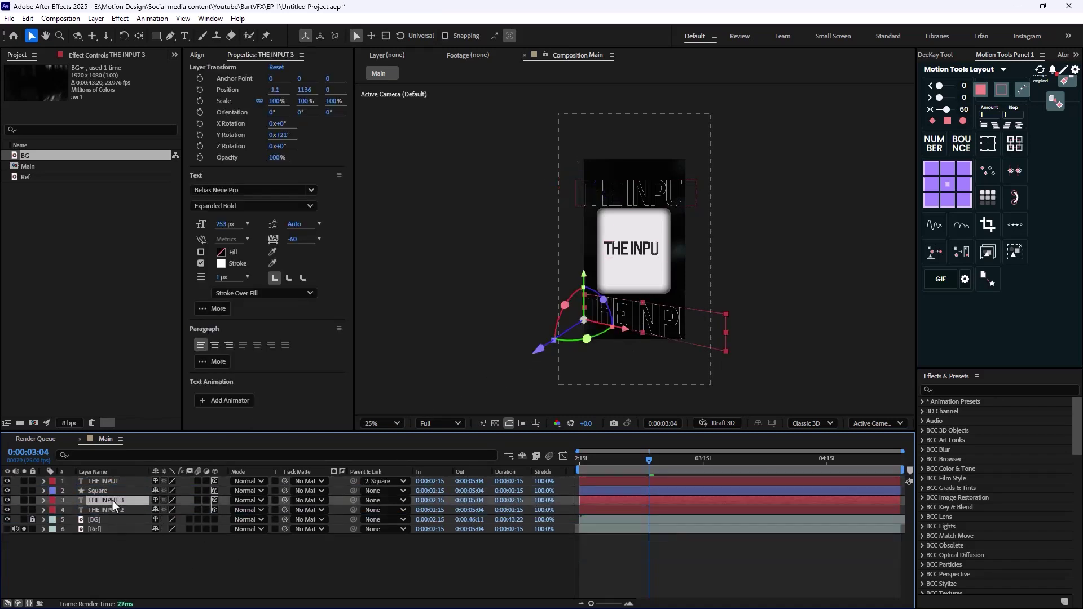
key("shift+Up")
key("shift+Up")
key("shift+Up")
key("shift+Up")
key("shift+Up")
key("shift+Up")
key("shift+Up")
key("shift+Up")
key("shift+Up")
key("shift+Up")
key("shift+Up")
key("shift+Up")
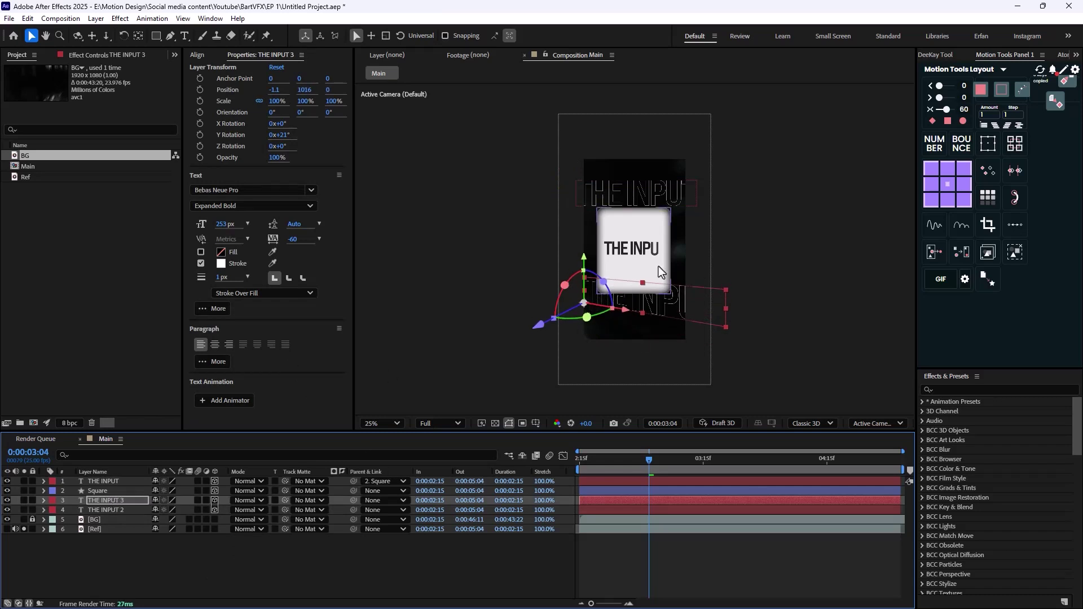
- Return the current time to 0:00:02:15 and turn off the Ref layer's solo
left_click(661, 193)
left_click_drag(652, 463, 134, 474)
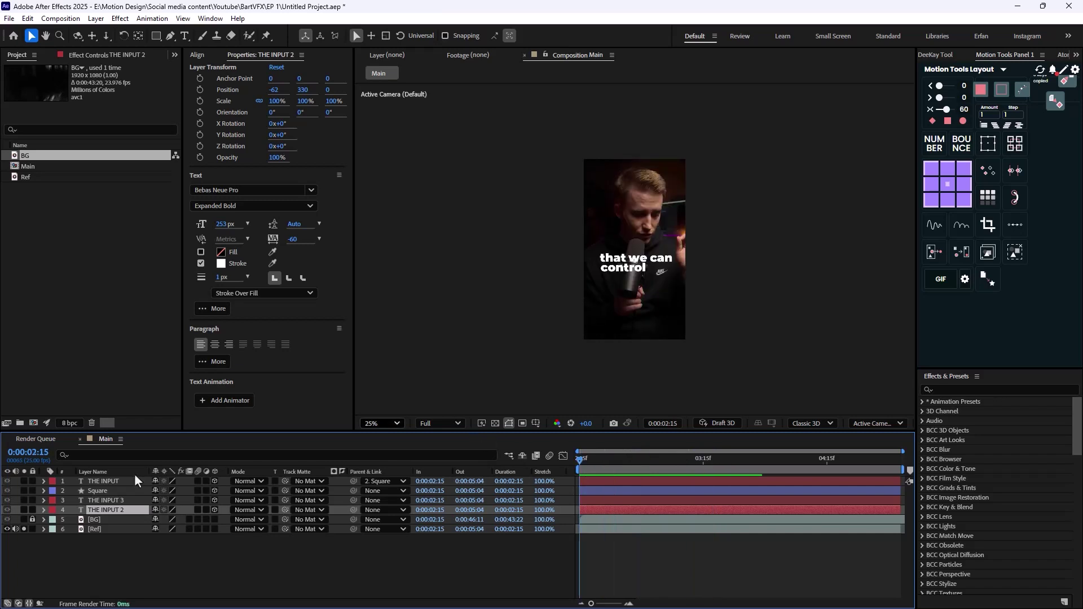
left_click(23, 530)
left_click(190, 552)
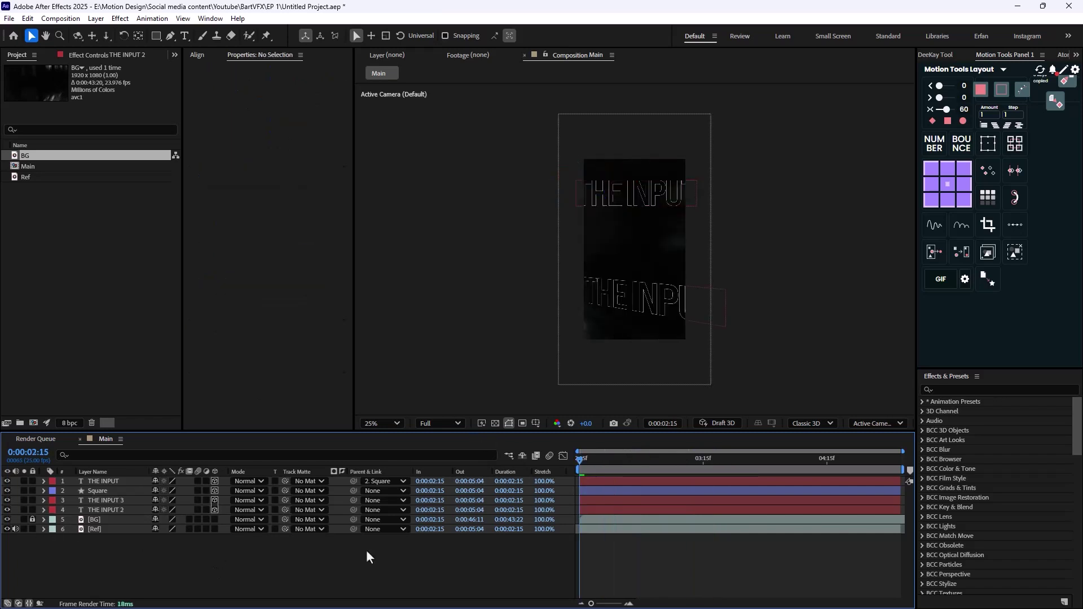
- Add a two-node camera with the 50mm preset to the composition
right_click(264, 570)
mouse_move(388, 434)
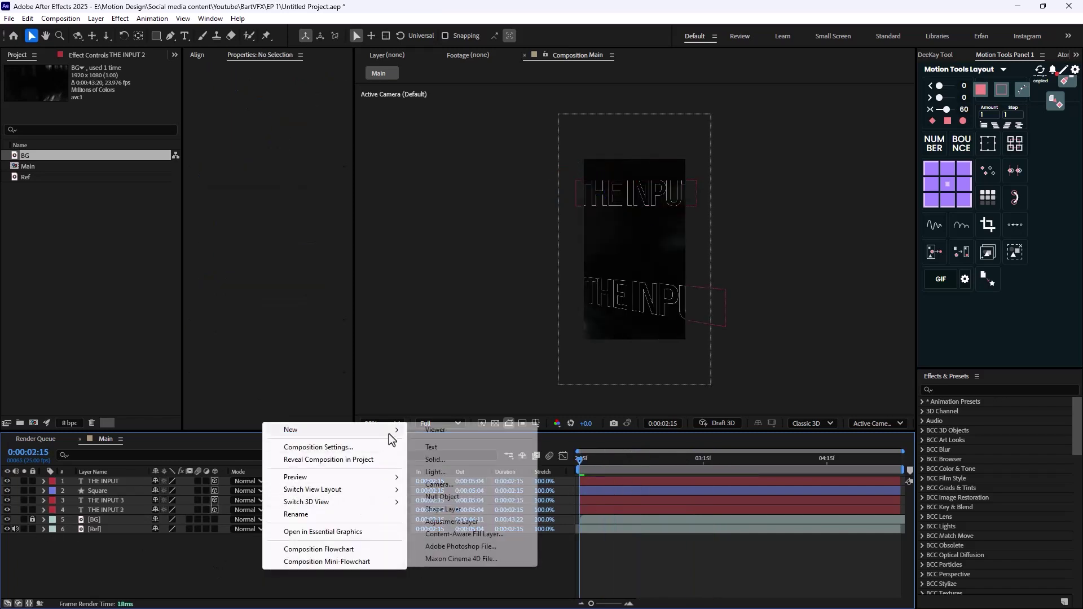
left_click(462, 486)
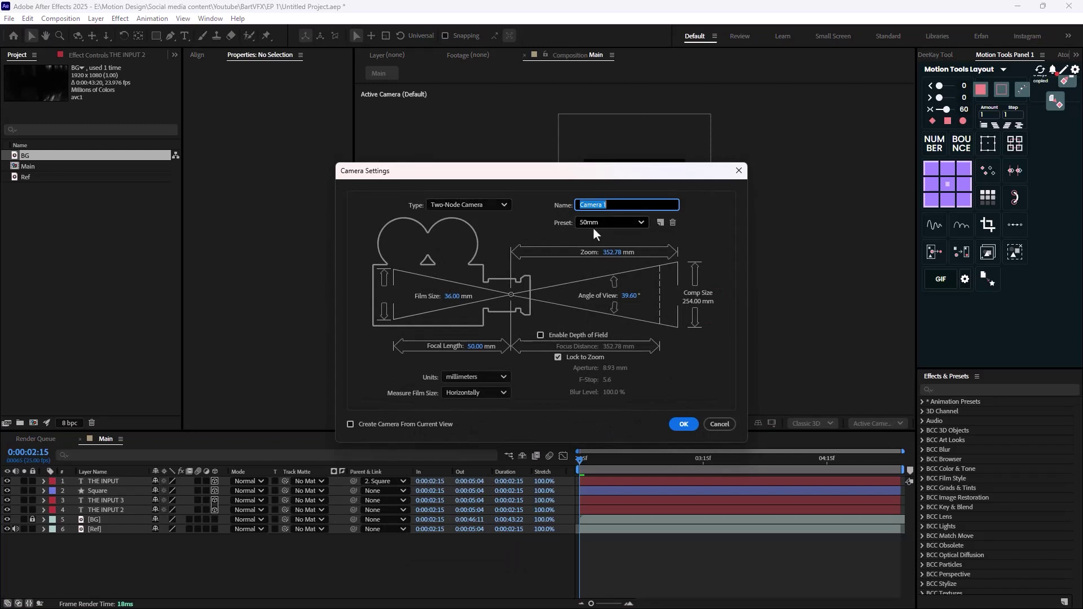
left_click(684, 424)
- Add a null object to the composition and rename it Zoom
right_click(262, 565)
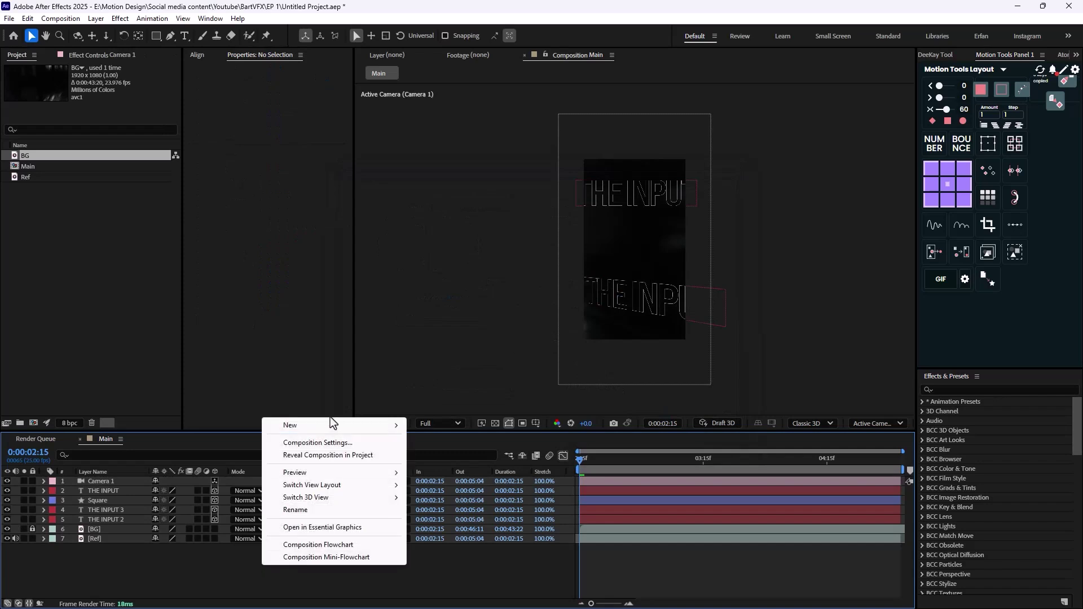
mouse_move(332, 424)
left_click(463, 494)
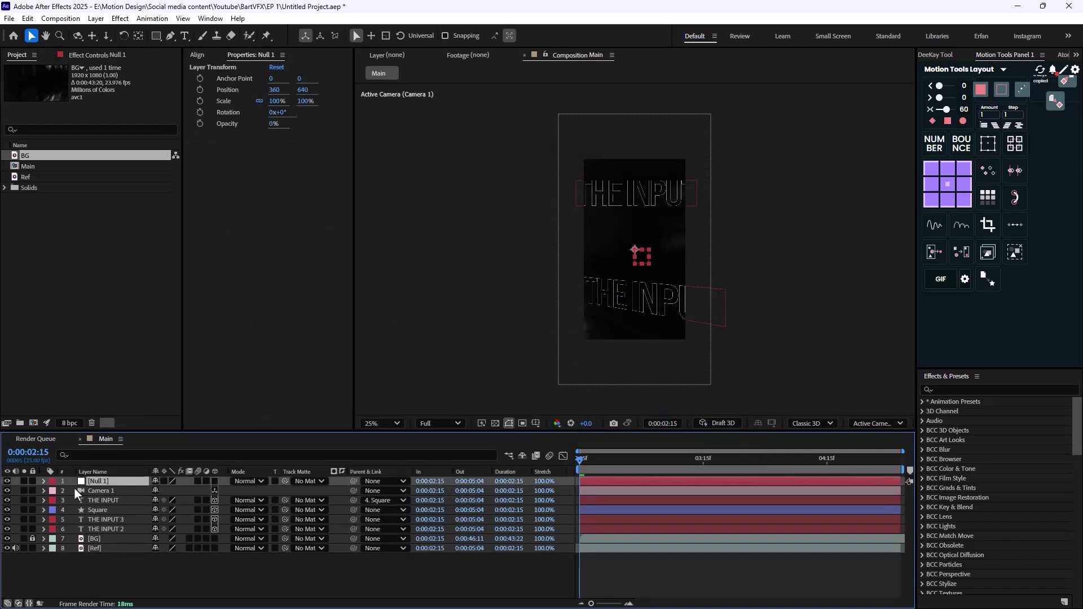
key("Return")
type("Zoom")
key("Return")
- Make the Zoom null a 3D layer and parent Camera 1 to it
left_click(103, 492)
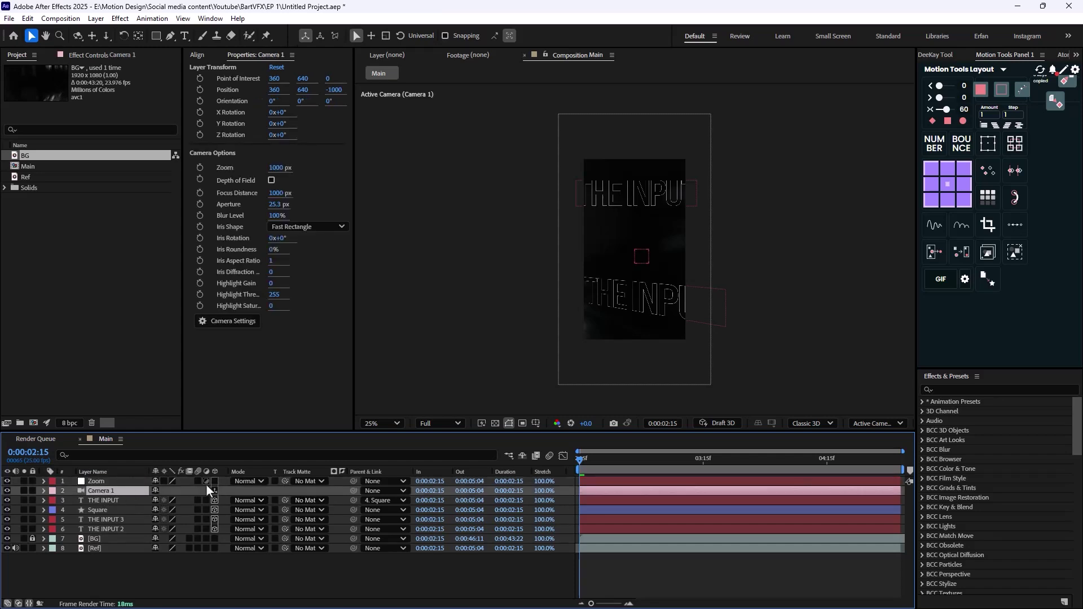
left_click(102, 484)
left_click(103, 492)
left_click_drag(354, 491, 104, 484)
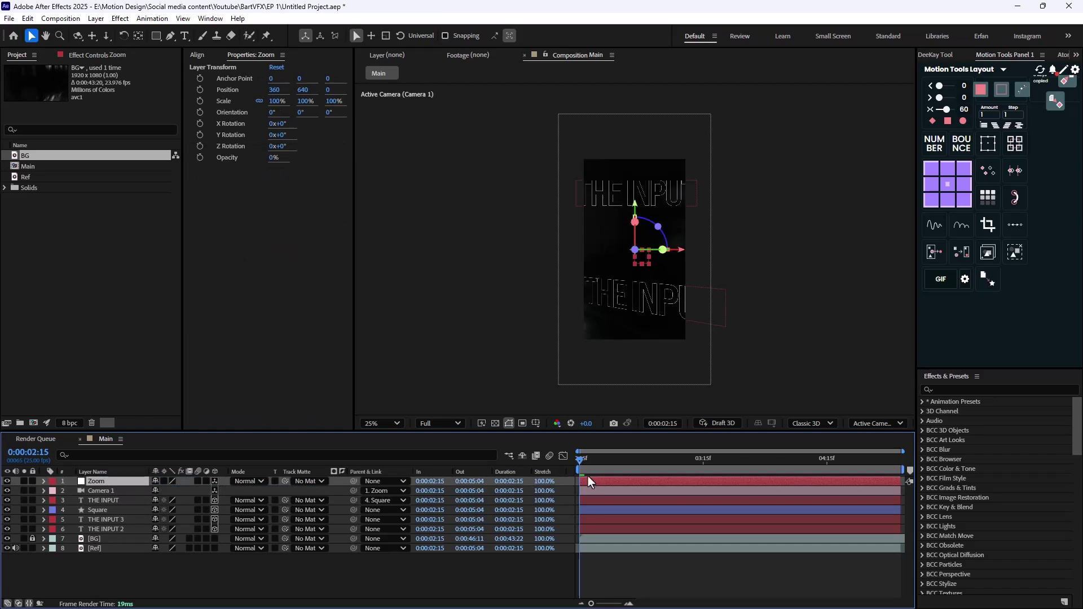
- Keyframe the Zoom null's position at 0:00:02:15, and set its Z position to 113 at 0:00:03:20
left_click(43, 483)
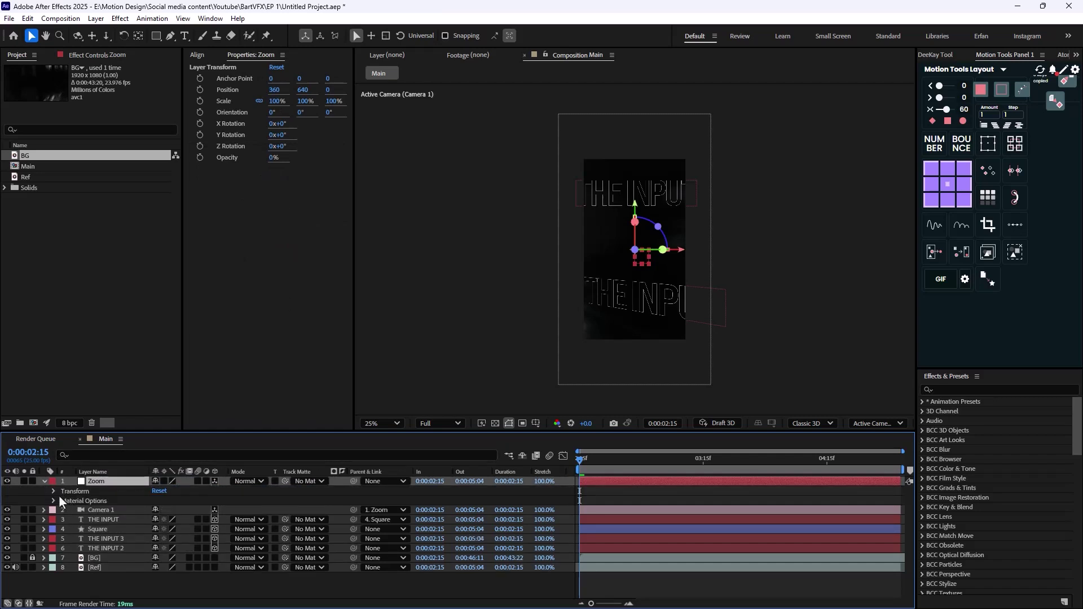
key("p")
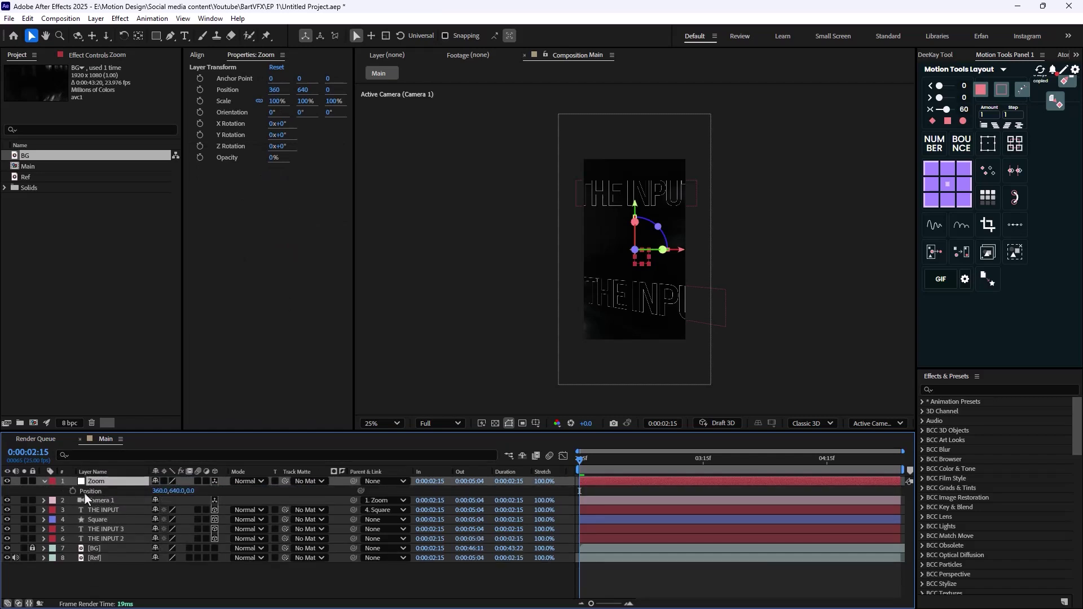
left_click(73, 491)
left_click_drag(584, 465, 727, 475)
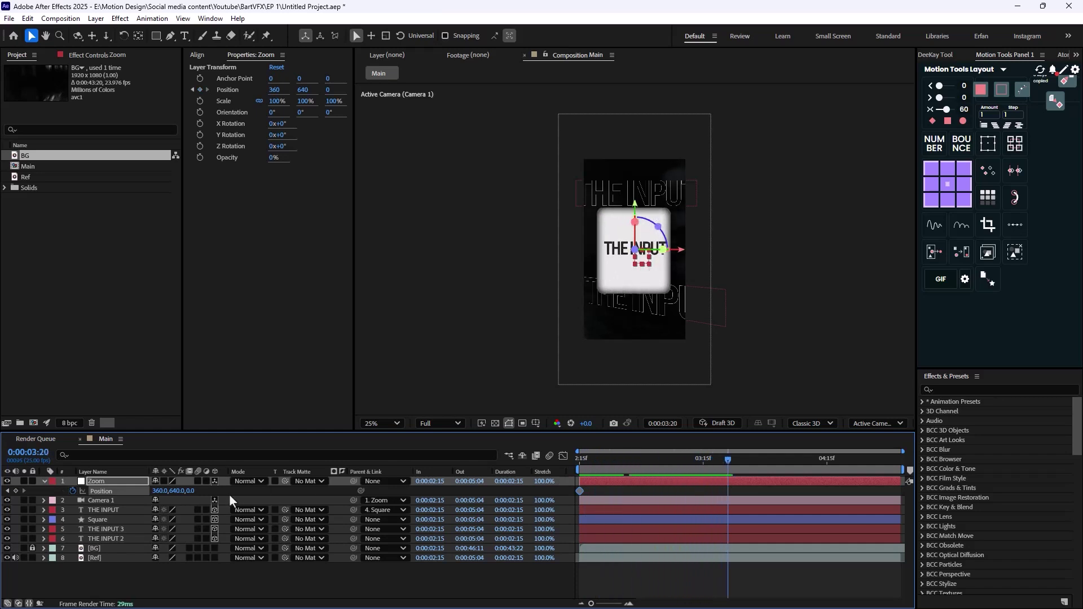
left_click_drag(189, 491, 252, 491)
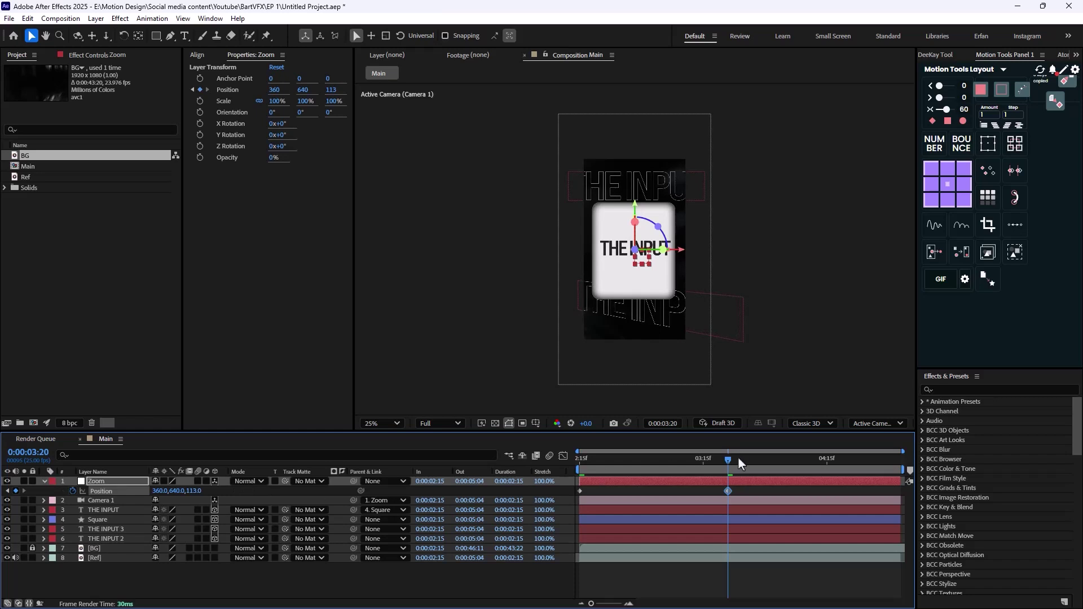
- Mute the Ref layer's audio and play back the camera zoom from the start of the composition
left_click_drag(730, 459, 537, 469)
key("space")
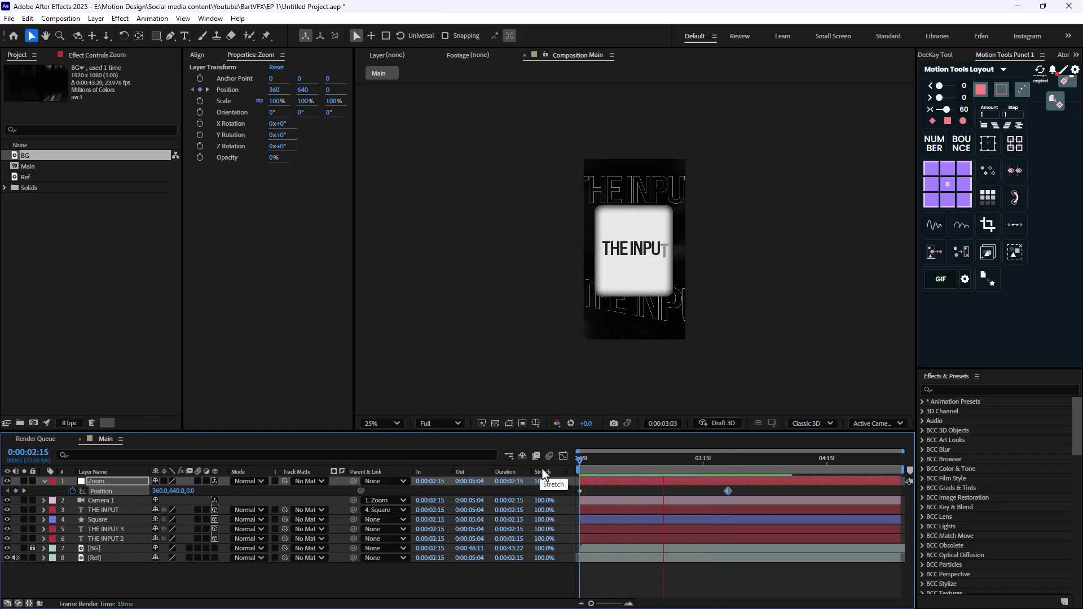
key("space")
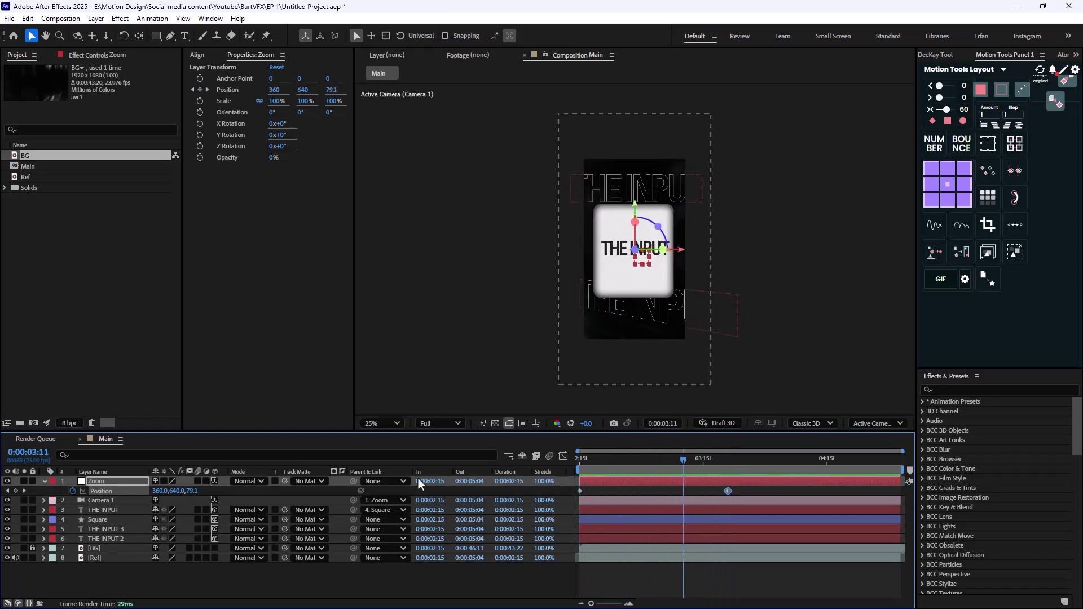
left_click(14, 558)
left_click_drag(685, 459, 547, 472)
key("space")
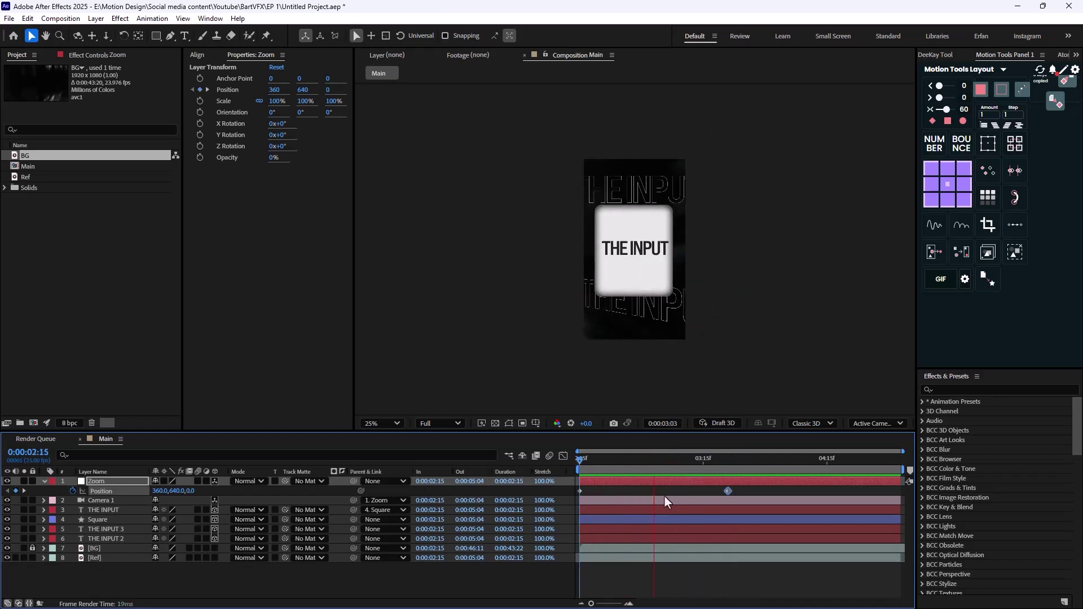
mouse_move(666, 471)
left_mouse_down()
mouse_move(641, 469)
mouse_move(655, 472)
left_mouse_up()
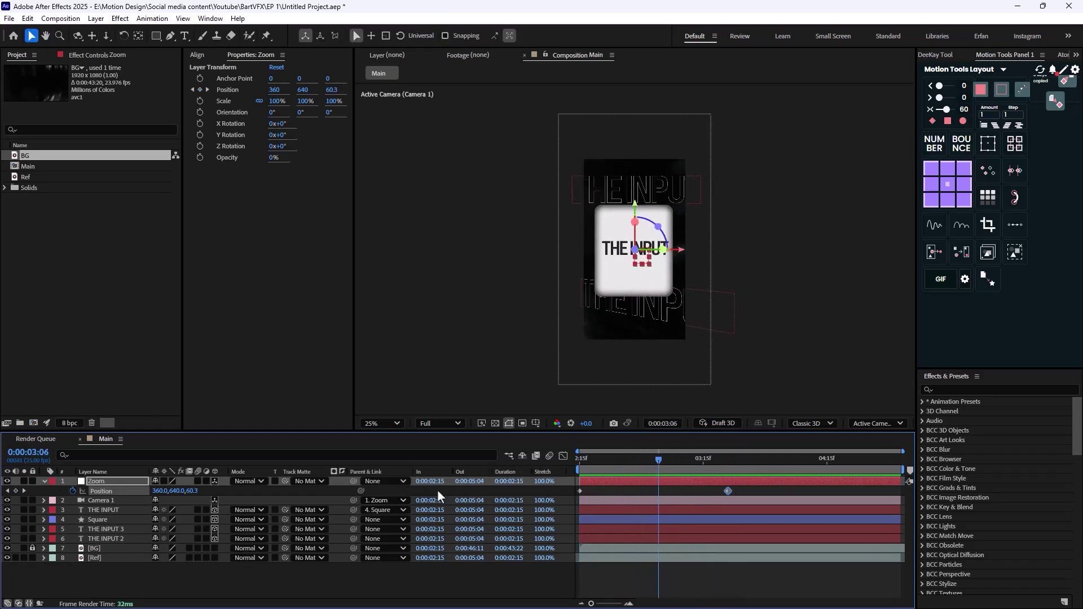
- Duplicate the Zoom null, rename the copy Slide, and parent the Zoom null to it
left_click(114, 574)
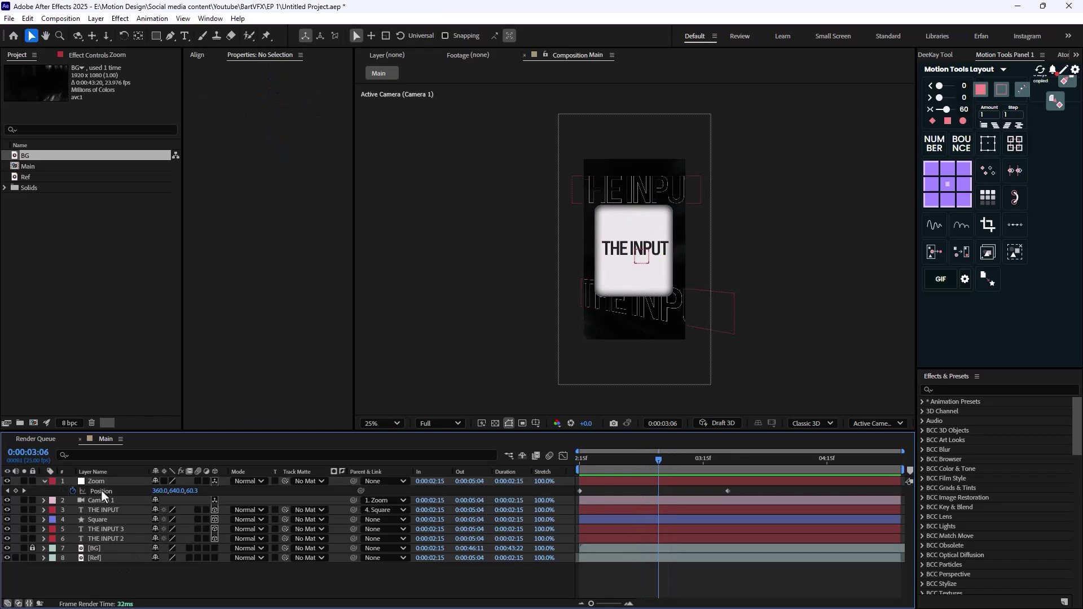
left_click(106, 483)
key("ctrl+d")
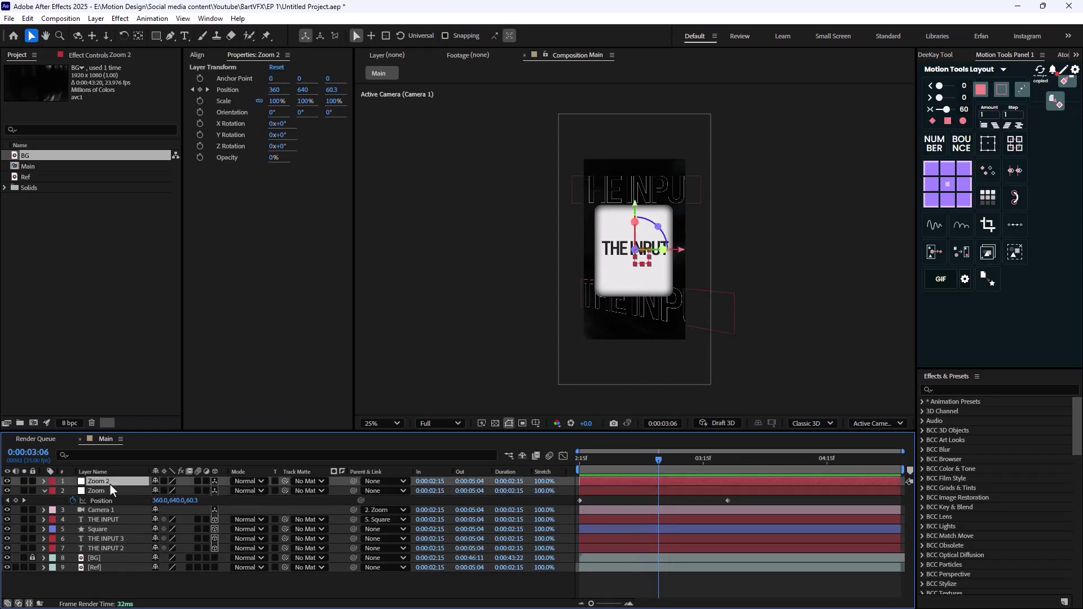
key("Return")
key("Return")
left_click(108, 490)
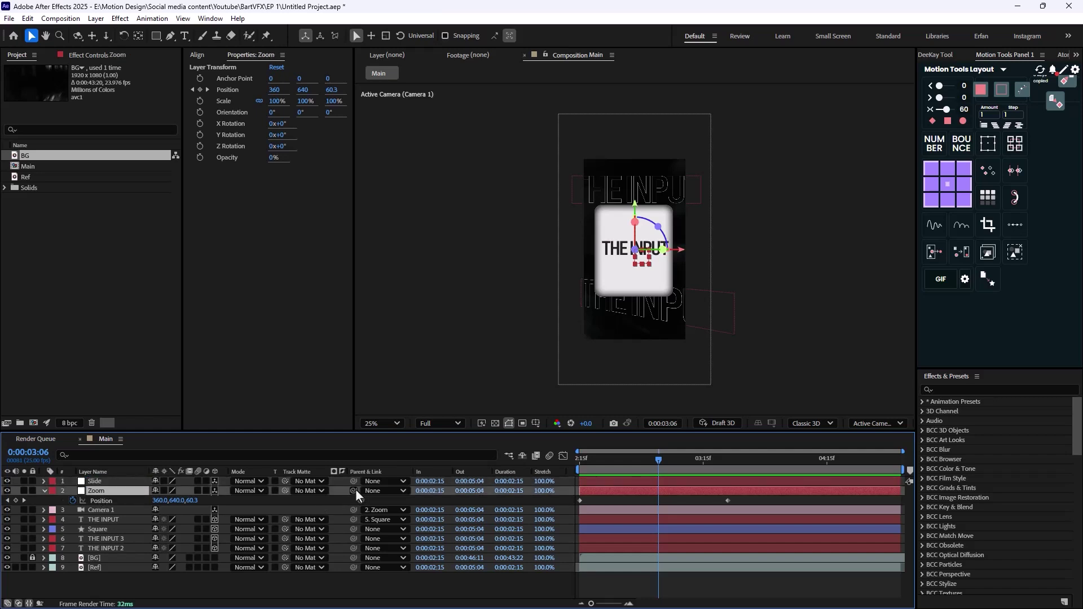
left_click_drag(355, 495, 108, 482)
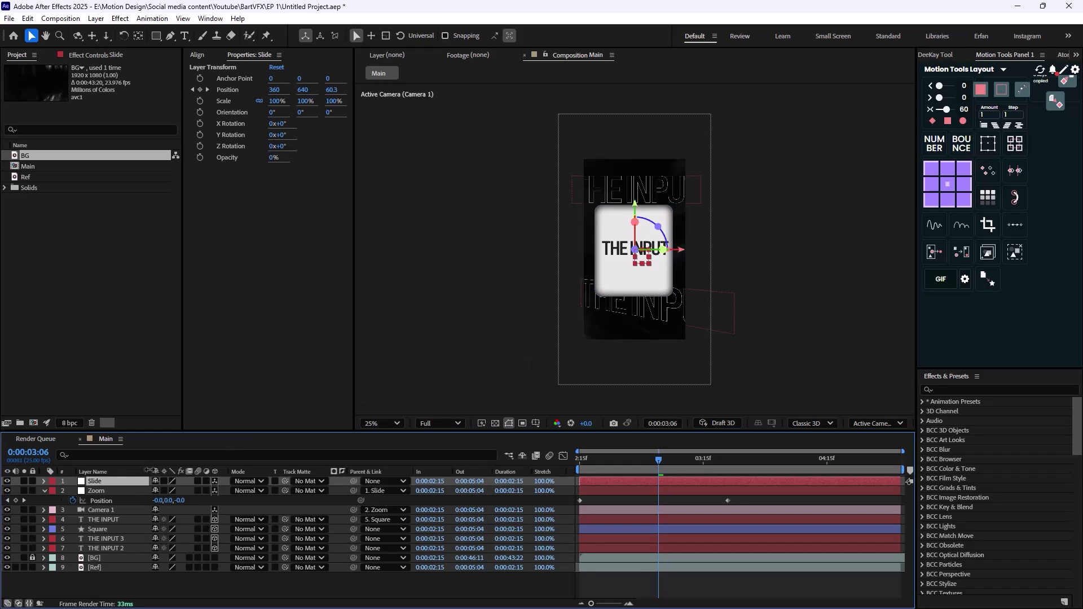
- Remove the copied position keyframes from the Slide null
key("u")
left_click(101, 490)
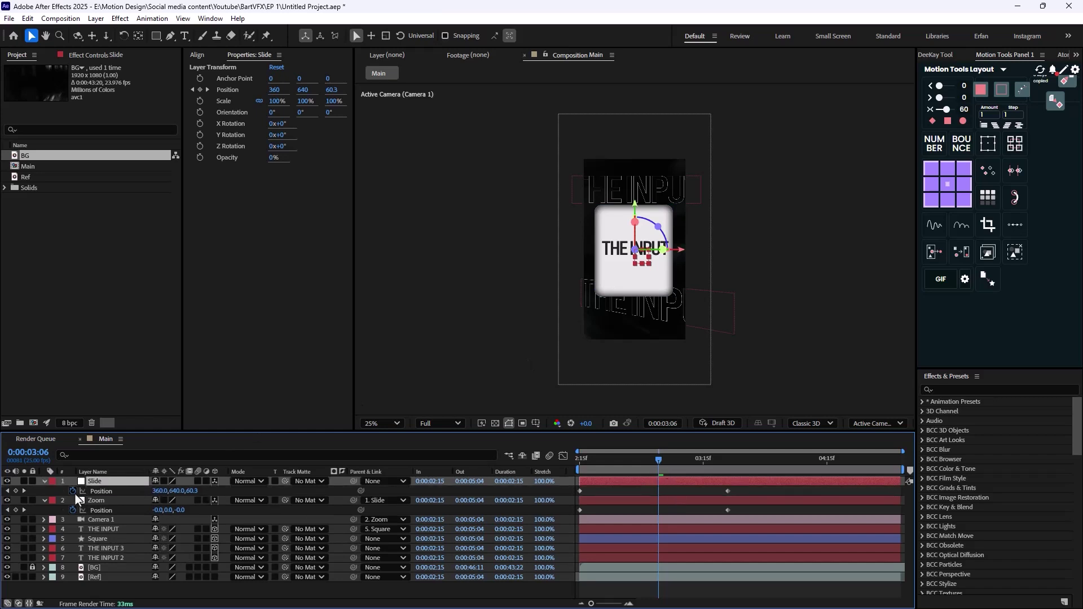
key("Delete")
- Keyframe the Slide null's position at 0:00:03:08, and set its X position to 1164 at 0:00:04:09
left_click_drag(654, 471, 670, 466)
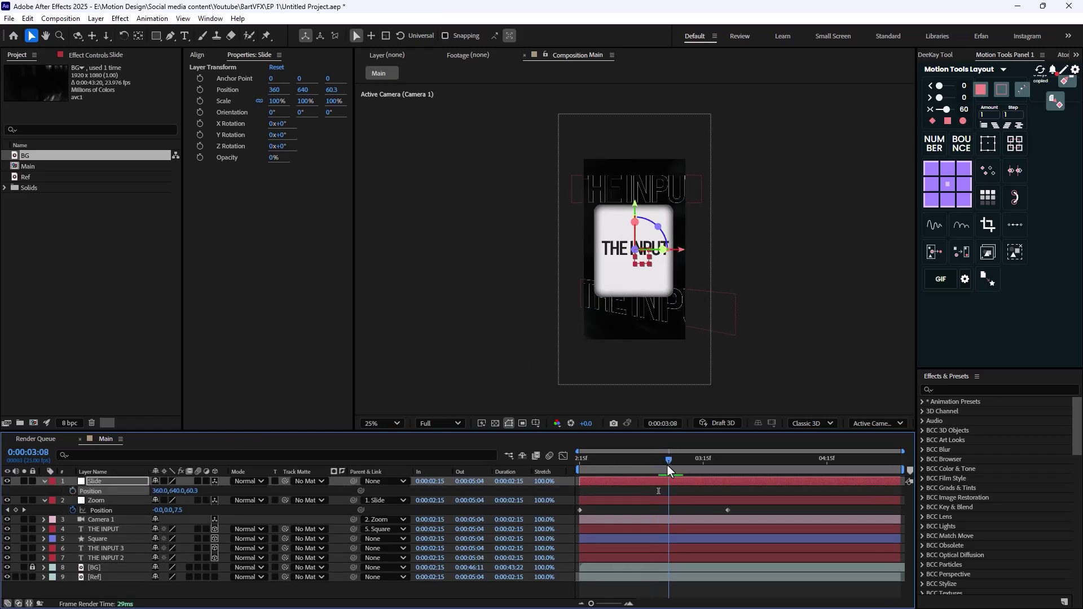
left_click(72, 490)
left_click_drag(668, 466, 801, 483)
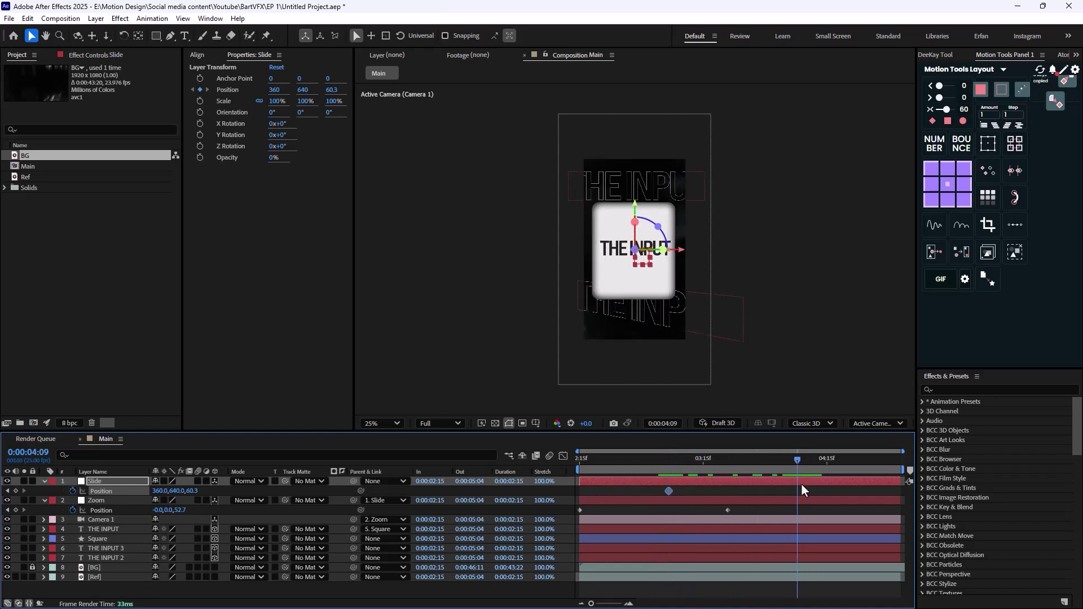
left_click_drag(176, 491, 592, 467)
- Ease both position keyframes of the Slide null and play back the slide from the start
left_click_drag(839, 499, 642, 494)
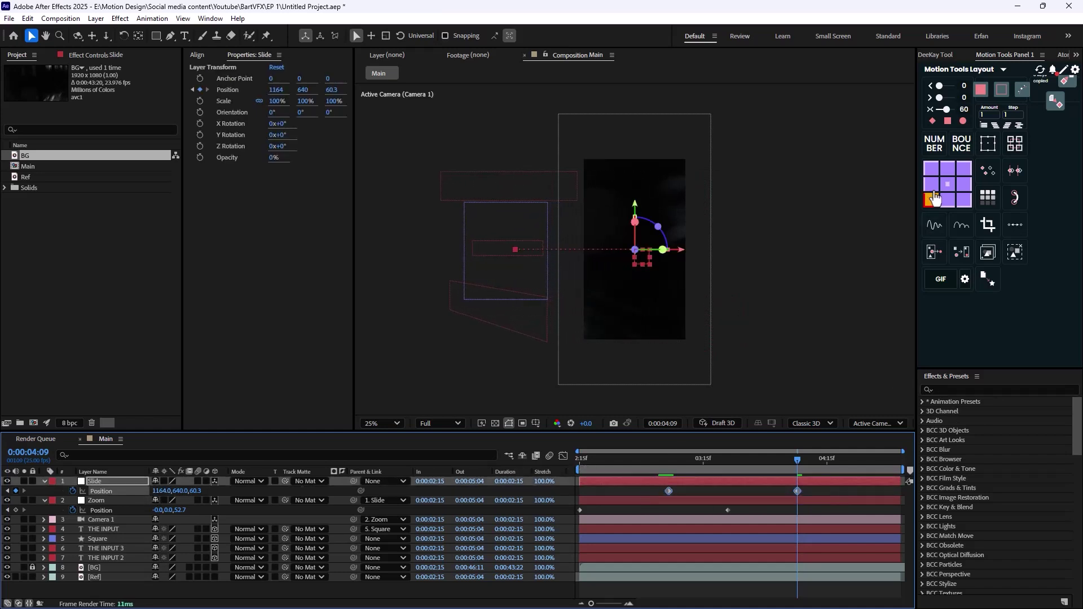
left_click(950, 117)
left_click_drag(779, 465, 540, 453)
key("space")
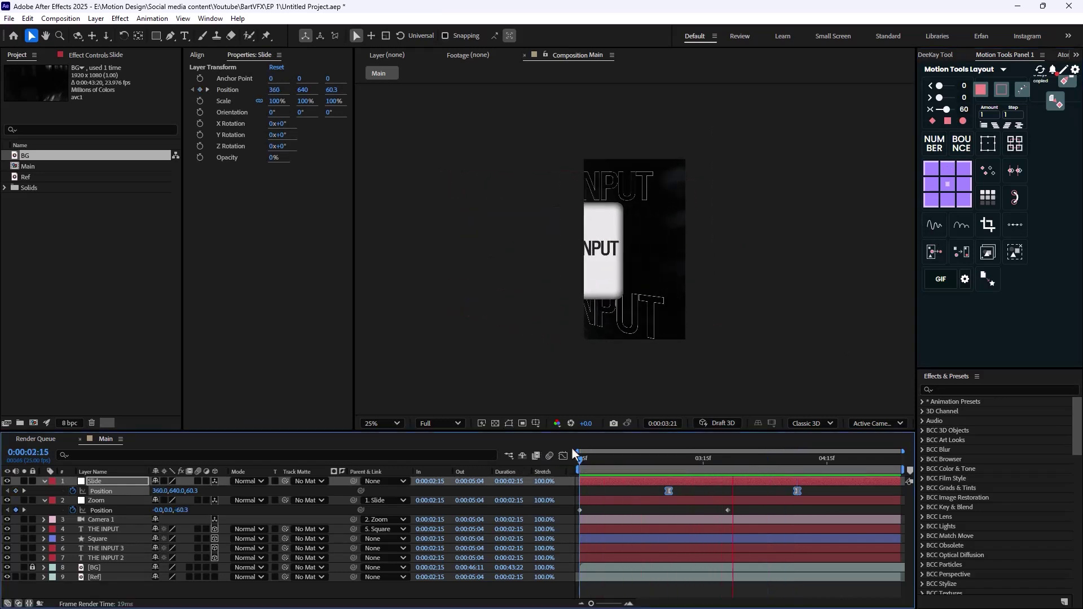
key("space")
- Solo the Ref layer to examine the reference's slide motion up to 0:00:03:12, and turn the solo off
left_click_drag(821, 459, 55, 582)
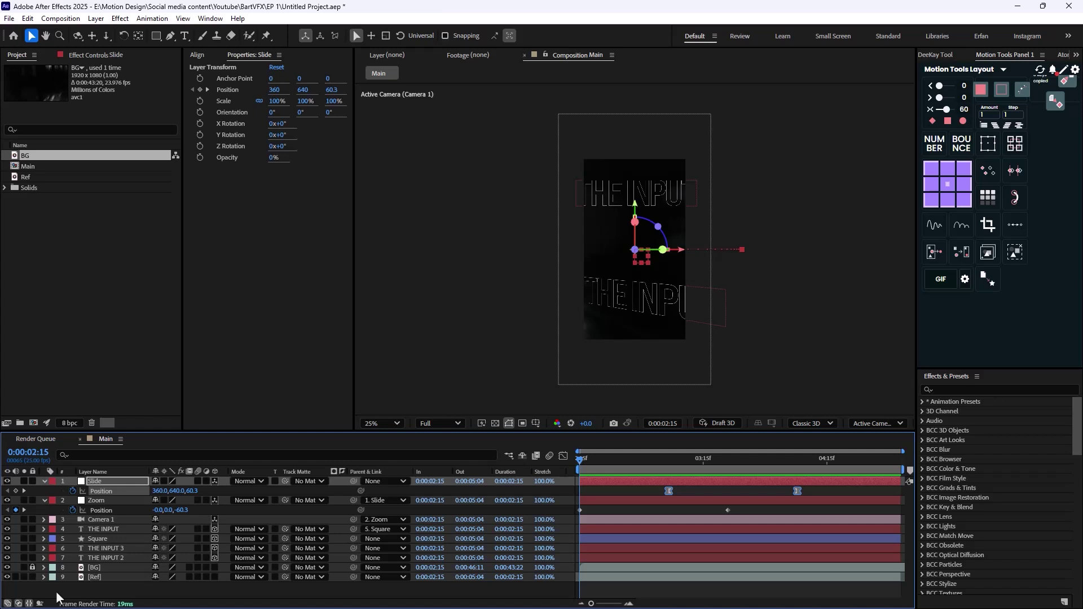
left_click(56, 589)
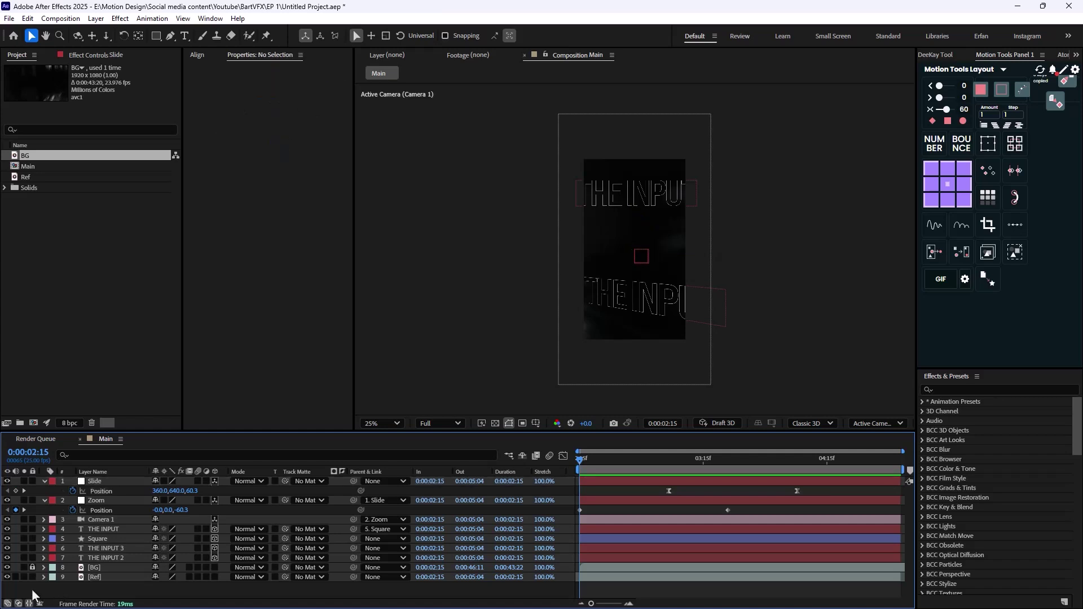
left_click(24, 577)
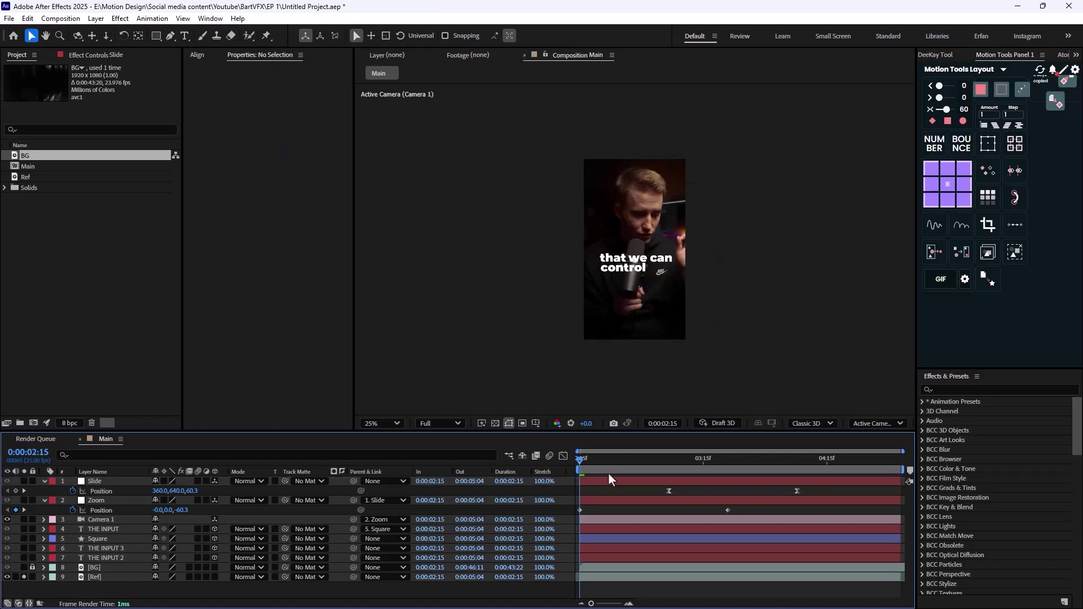
left_click_drag(586, 463, 689, 471)
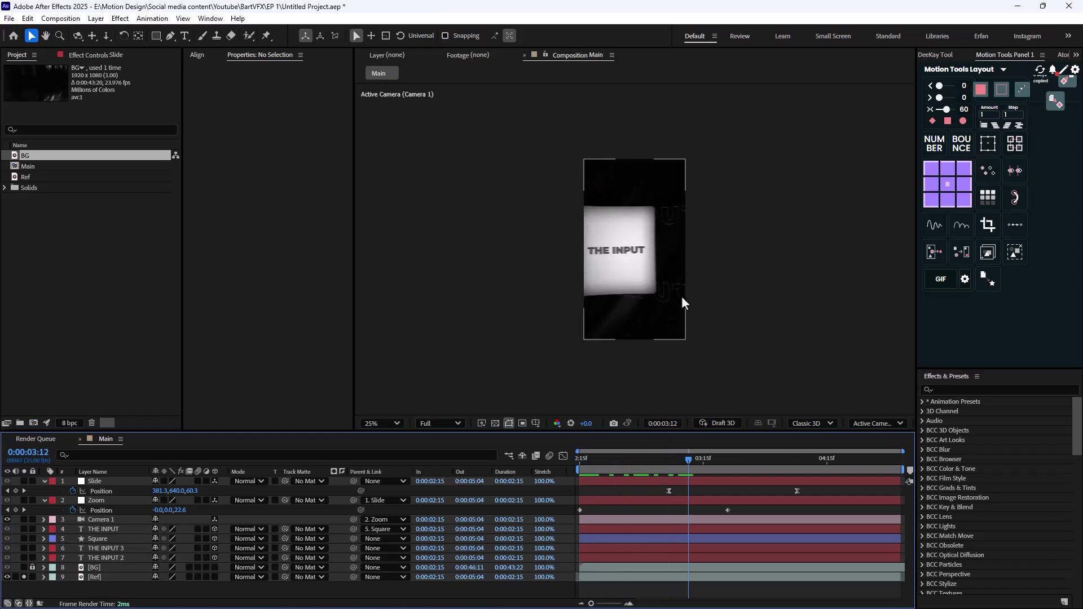
left_click(24, 577)
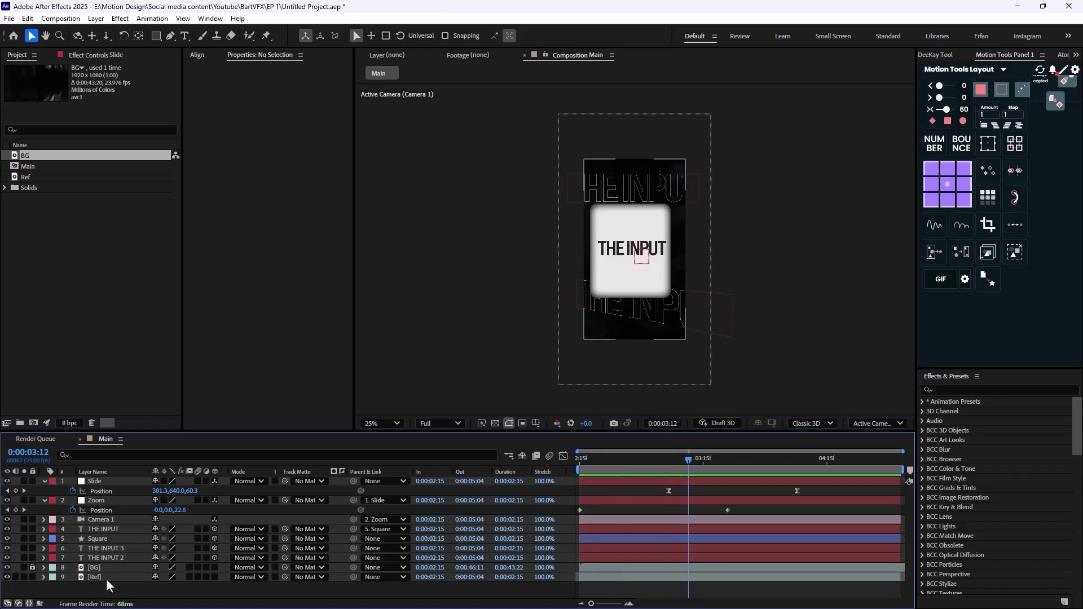
- Keyframe the Slide null's Y Rotation at 0° at 0:00:03:08 and at 21° at 0:00:04:00
left_click(93, 481)
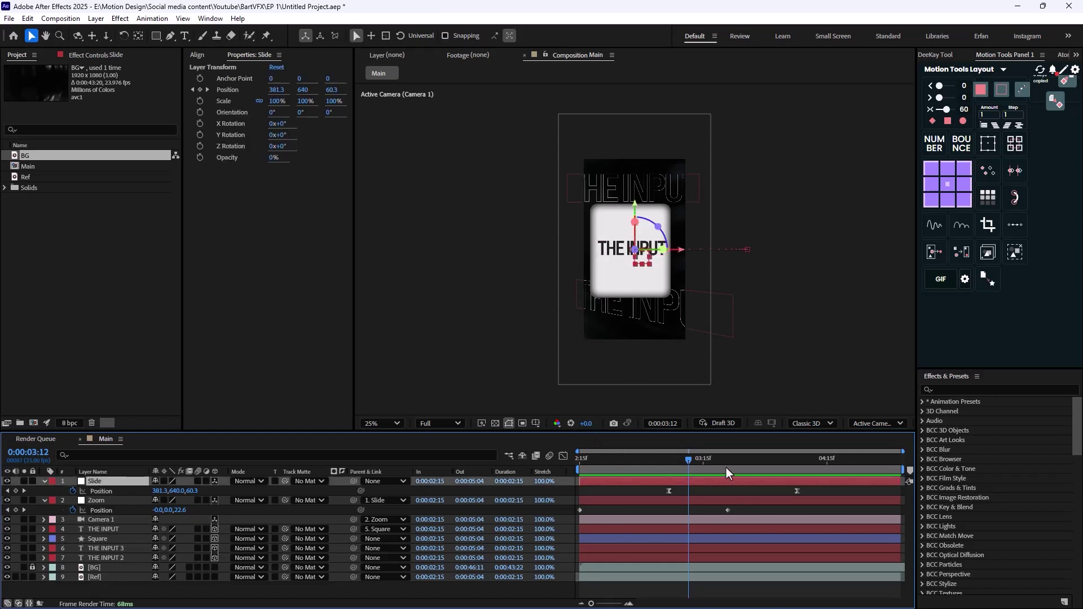
left_click_drag(726, 468, 669, 465)
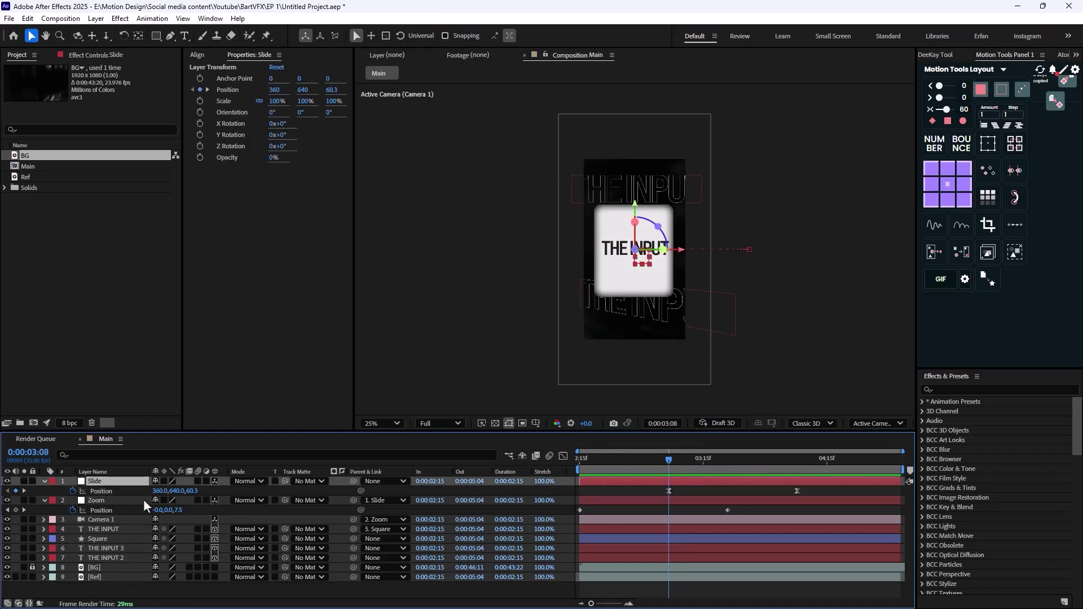
key("shift+r")
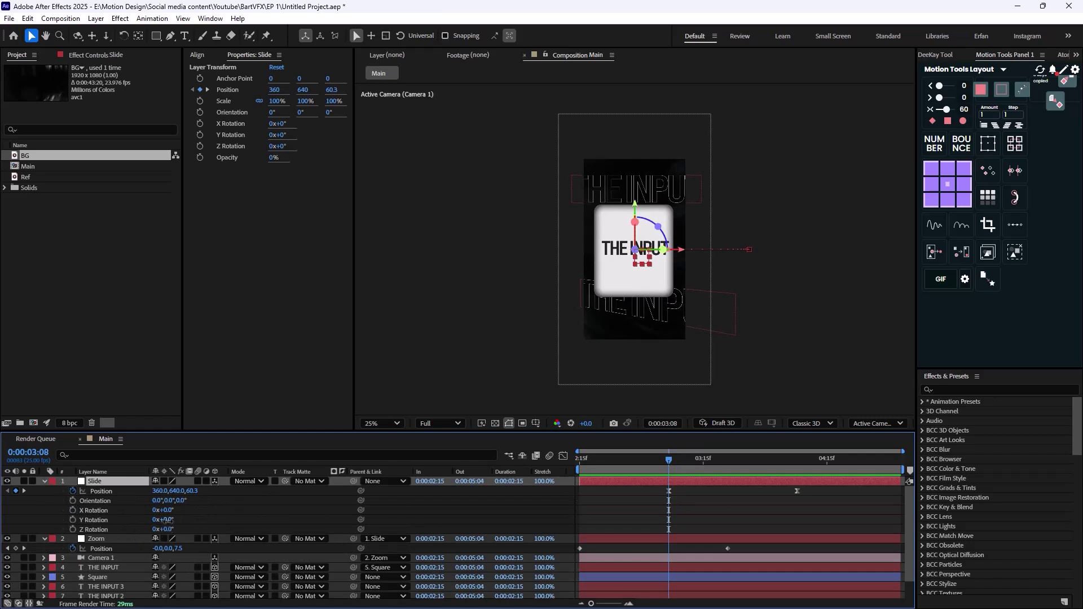
left_click_drag(168, 519, 177, 521)
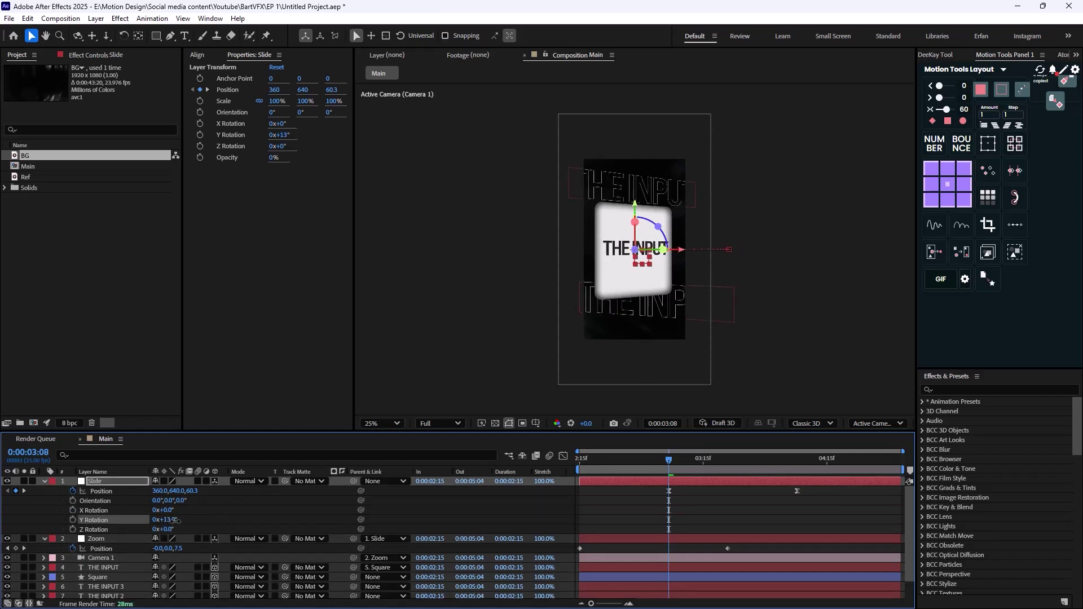
key("ctrl+z")
left_click(72, 519)
left_click_drag(687, 469, 754, 485)
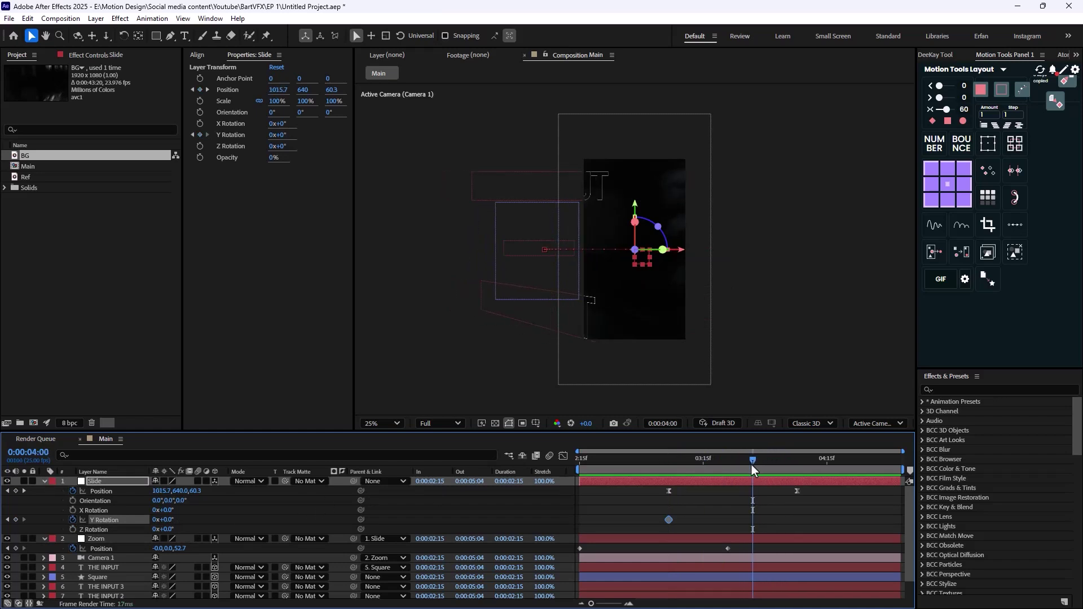
left_click_drag(169, 519, 667, 496)
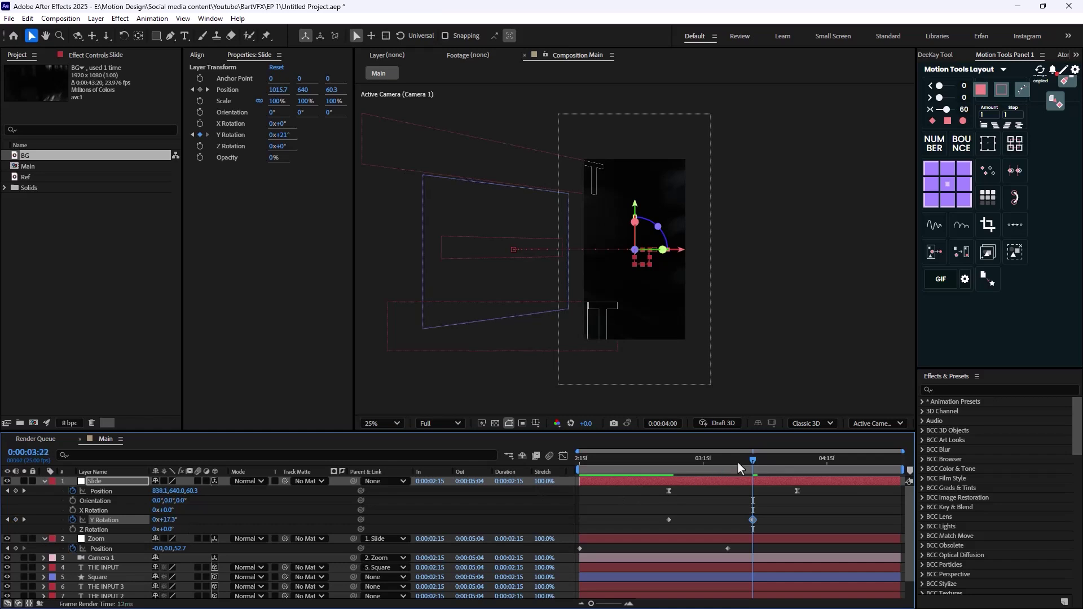
- Ease both Y Rotation keyframes of the Slide null and preview the turning camera slide
left_click_drag(738, 462, 645, 530)
left_click_drag(957, 109, 964, 109)
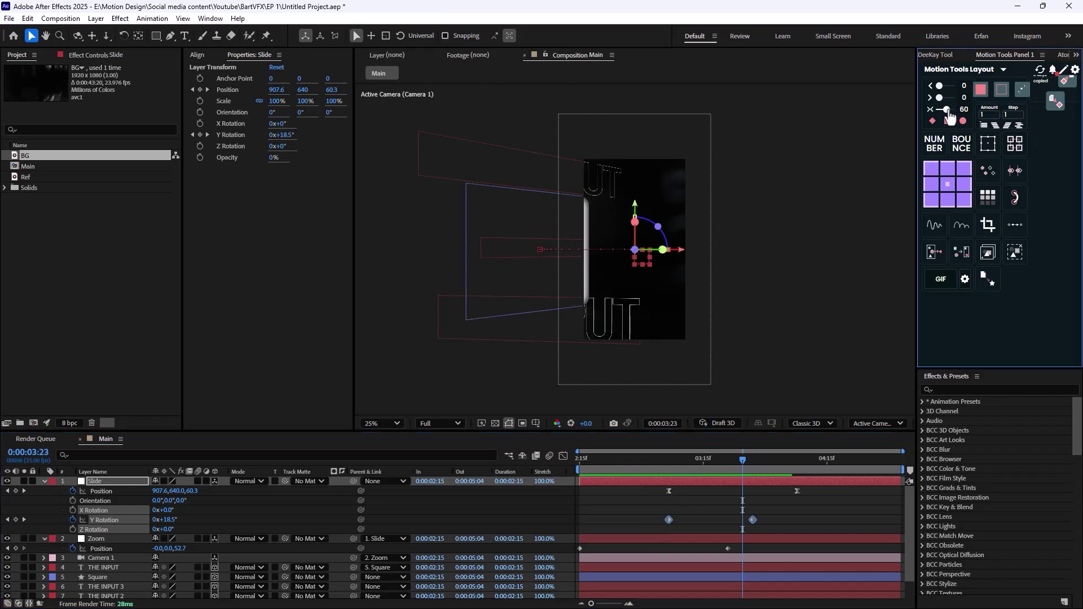
key("space")
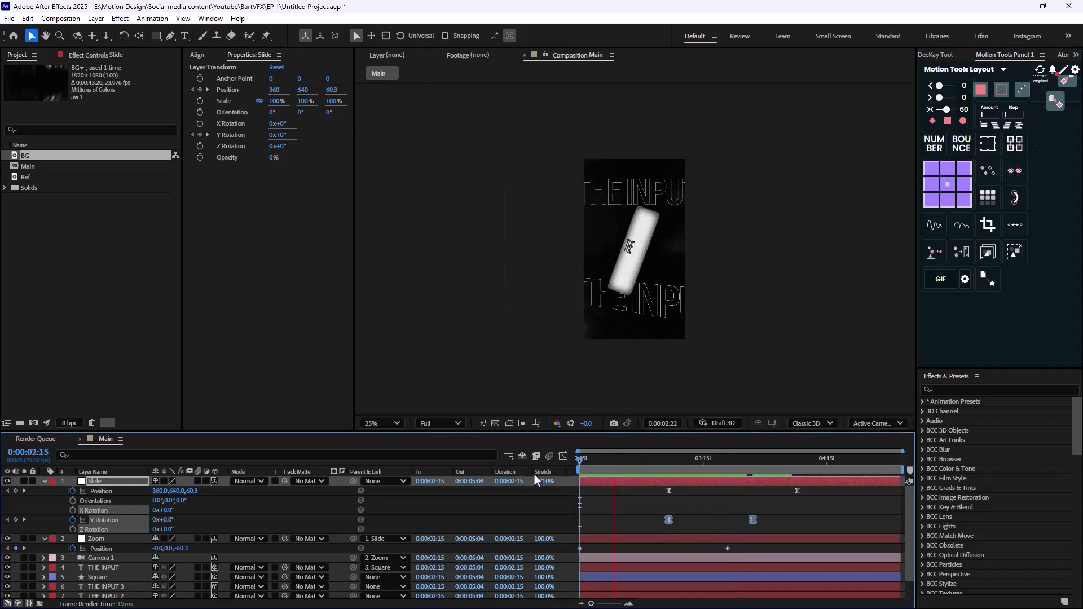
left_click_drag(807, 466, 748, 489)
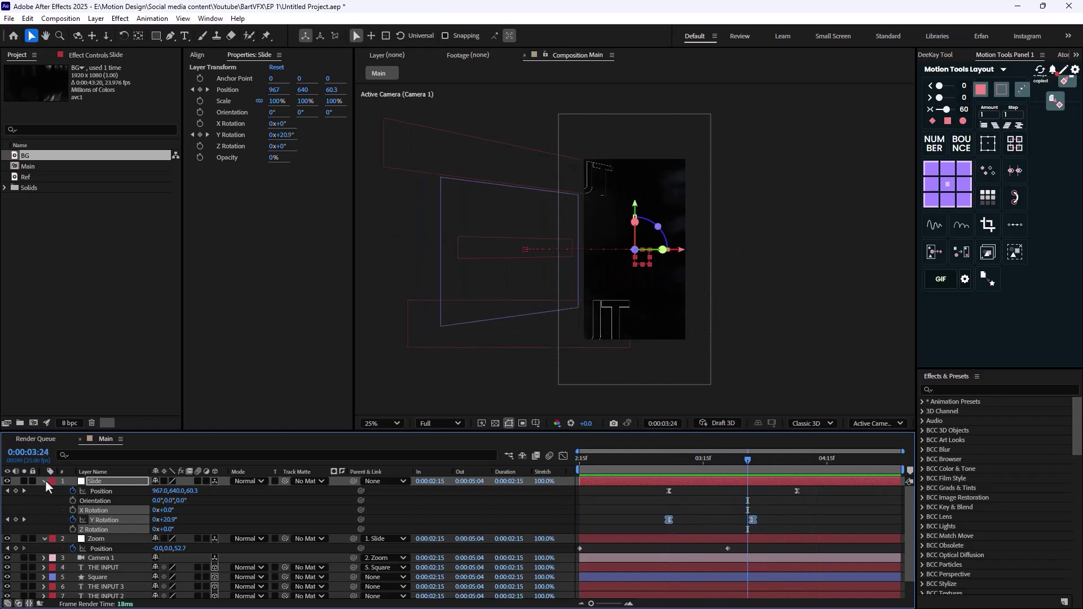
- Collapse the Slide and Zoom layers, solo the Ref layer to examine it up to 0:00:04:02, and turn the solo off
left_click(45, 481)
left_click(44, 491)
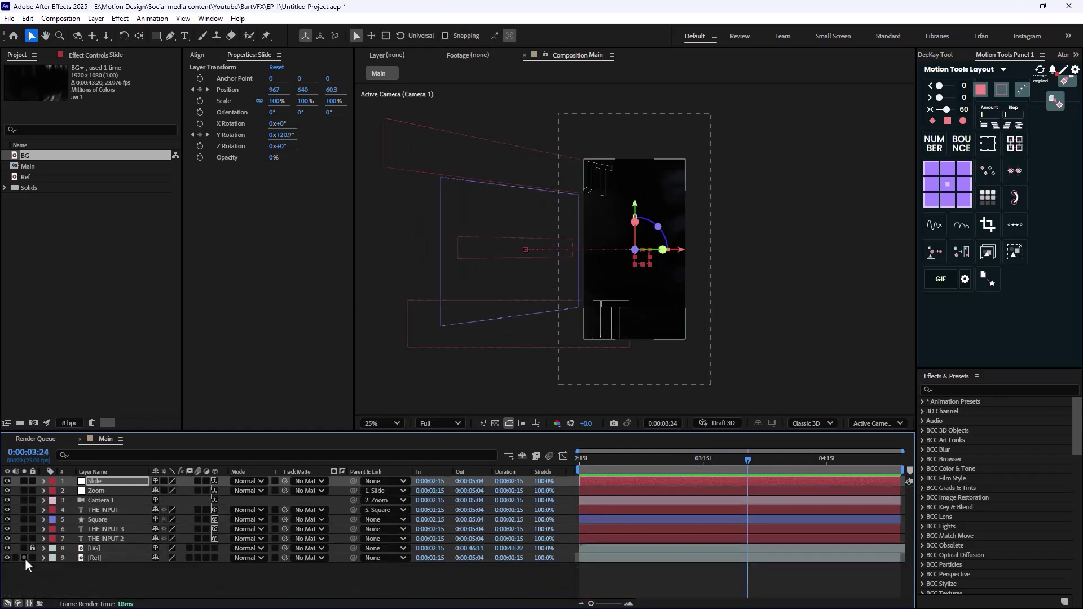
left_click(25, 558)
mouse_move(746, 467)
left_mouse_down()
mouse_move(723, 465)
mouse_move(773, 461)
mouse_move(663, 469)
mouse_move(777, 468)
mouse_move(569, 474)
mouse_move(762, 473)
left_mouse_up()
left_click(24, 558)
left_click(163, 576)
- Duplicate the Square layer and place the copy directly above Camera 1 in the layer stack
left_click(82, 515)
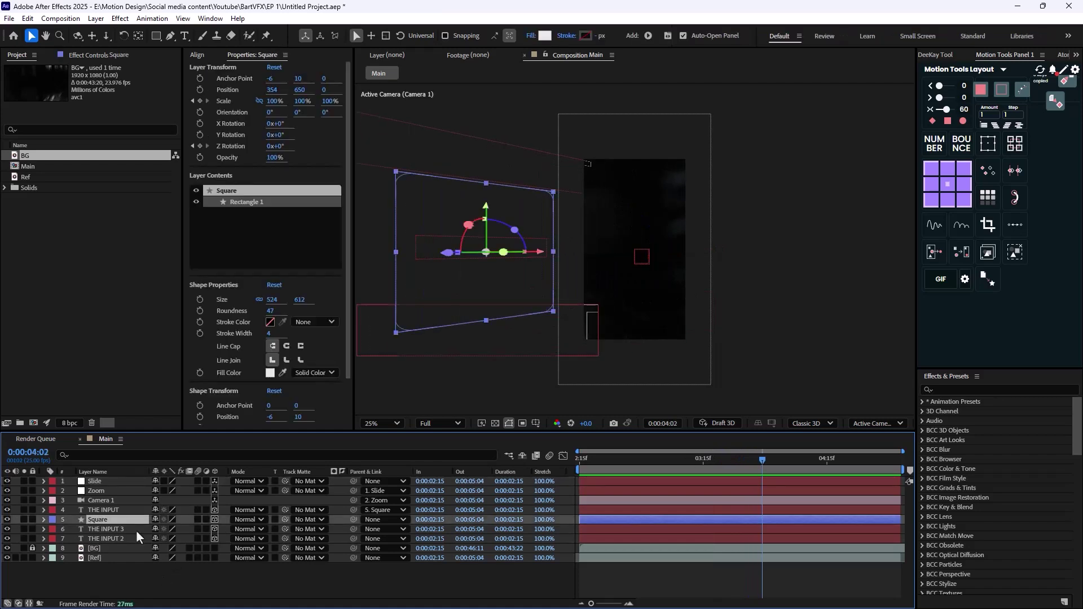
key("ctrl+d")
left_click_drag(106, 520, 110, 496)
- Set the duplicated Square layer's label colour to Red and rename the layer Red_Square
left_click(53, 500)
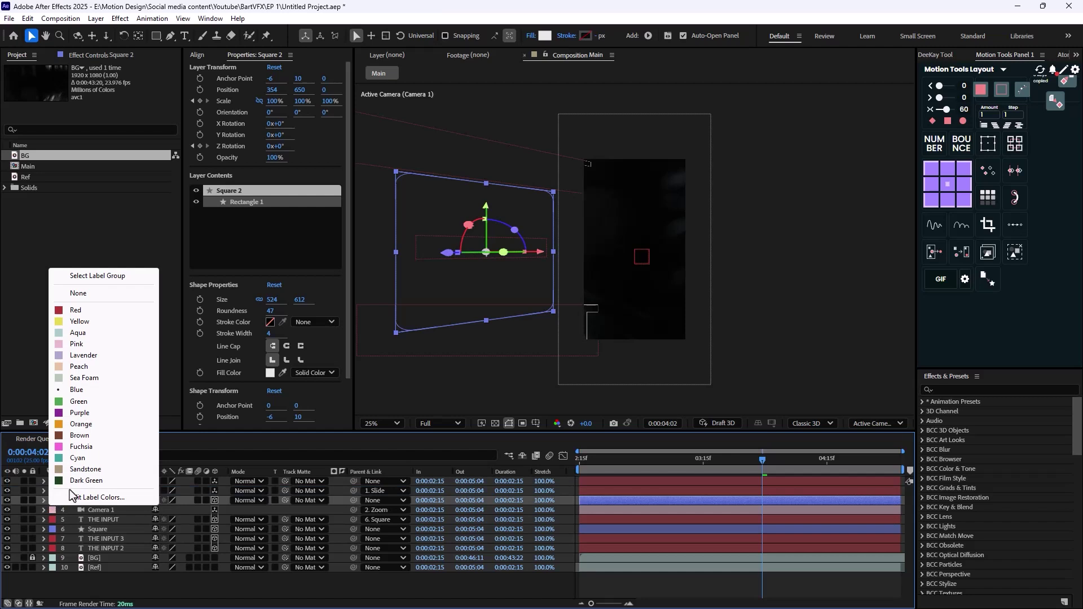
left_click(103, 311)
key("Return")
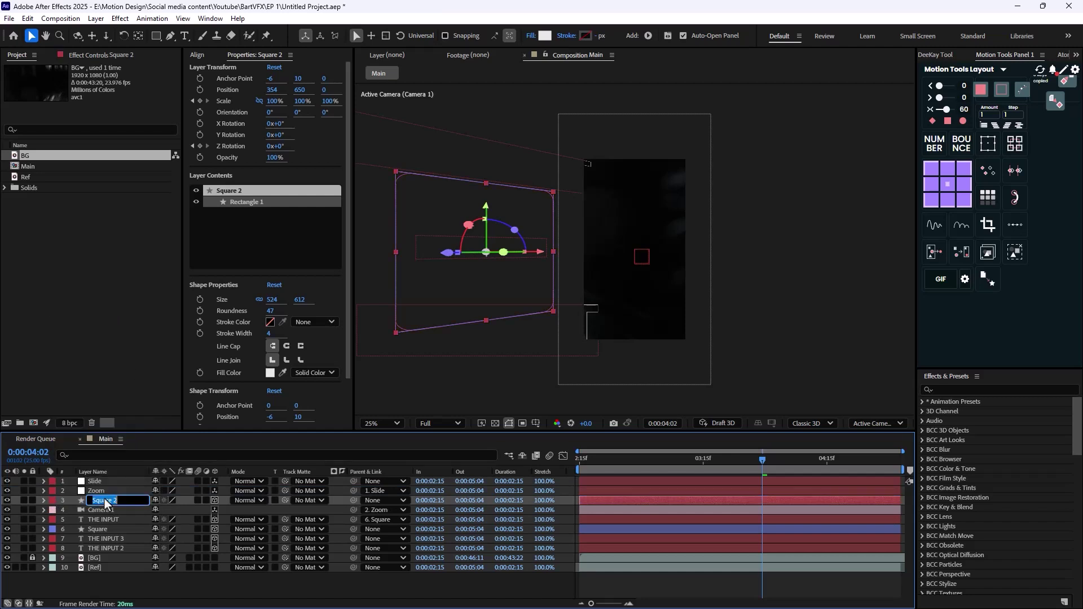
type("Red_Square")
key("Return")
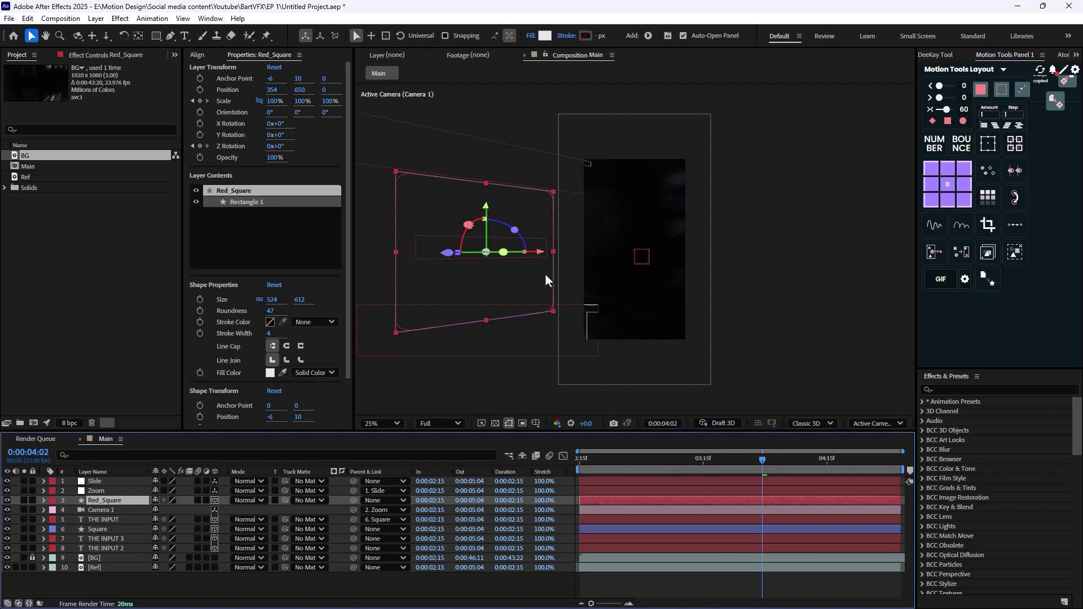
- Move Red_Square along its X axis into the camera frame, to an X position of about 1101.6
left_click_drag(541, 252, 683, 254)
key("r")
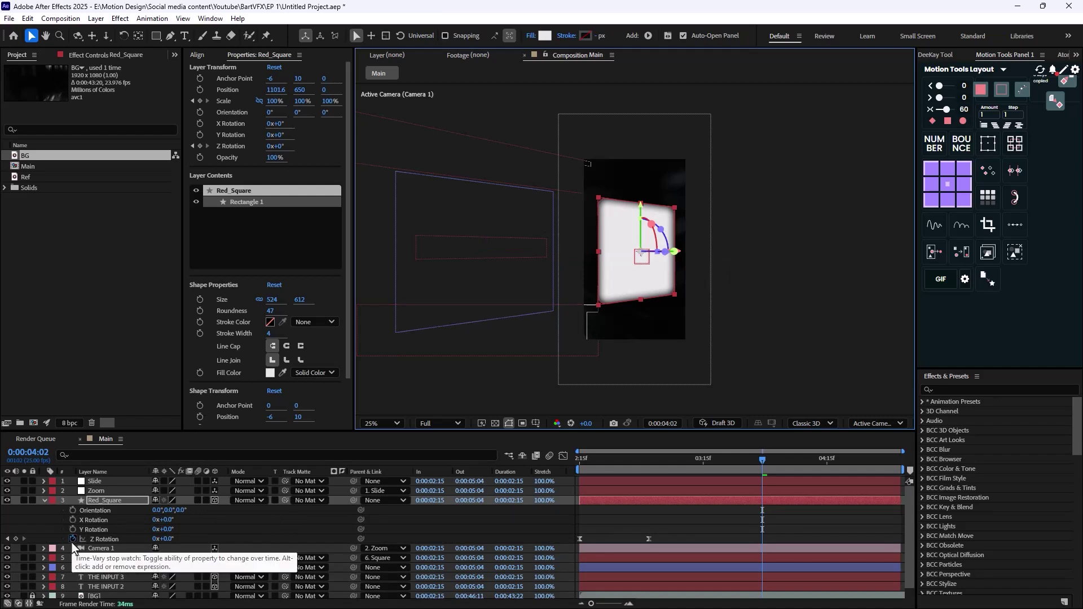
key(".")
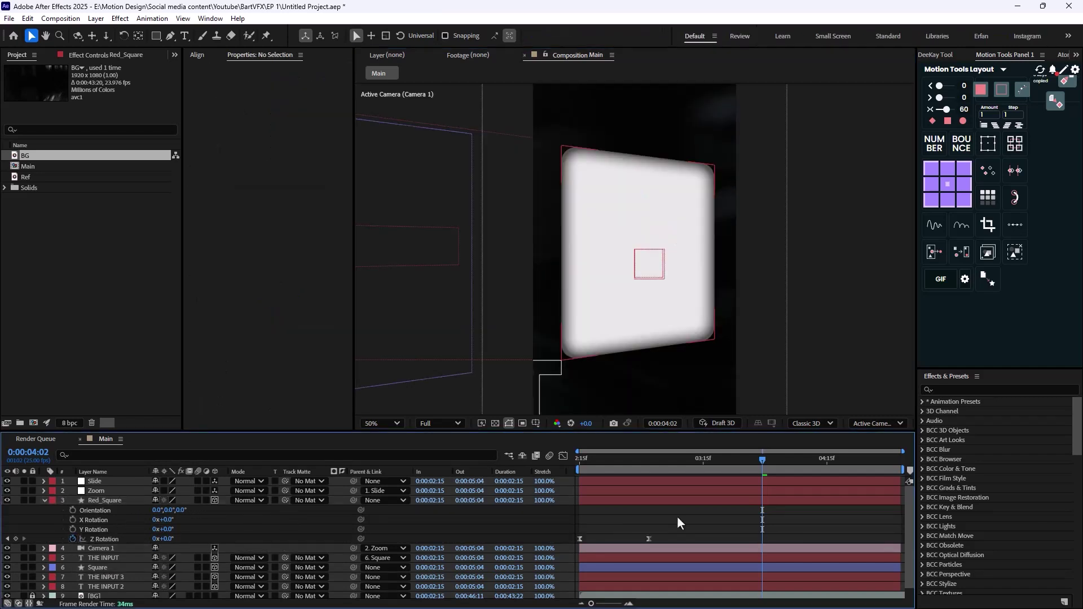
left_click_drag(679, 515, 577, 543)
left_click_drag(652, 547, 817, 524)
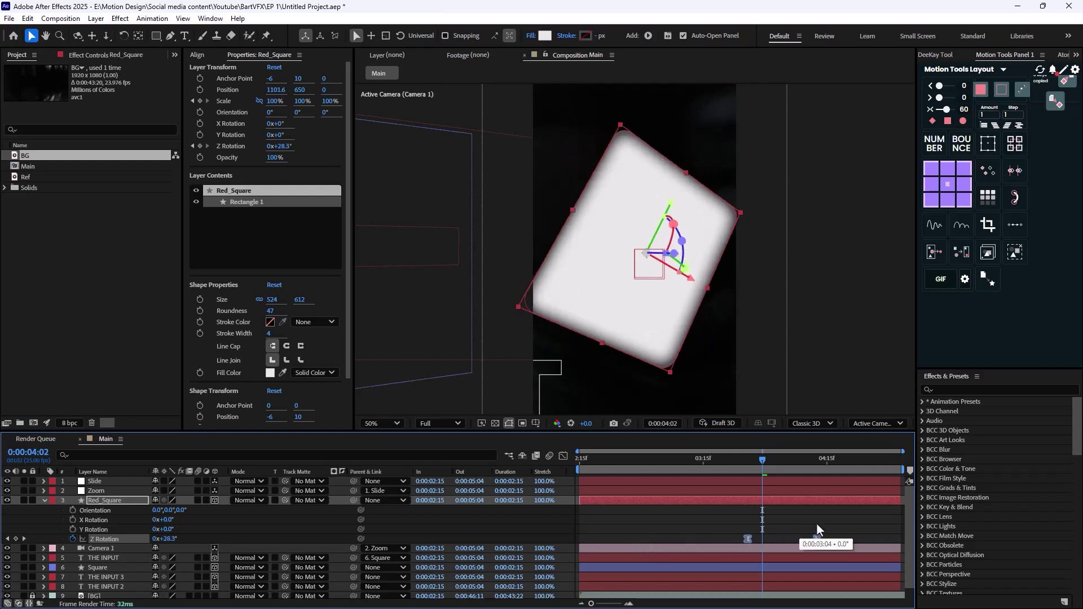
key("ctrl+z")
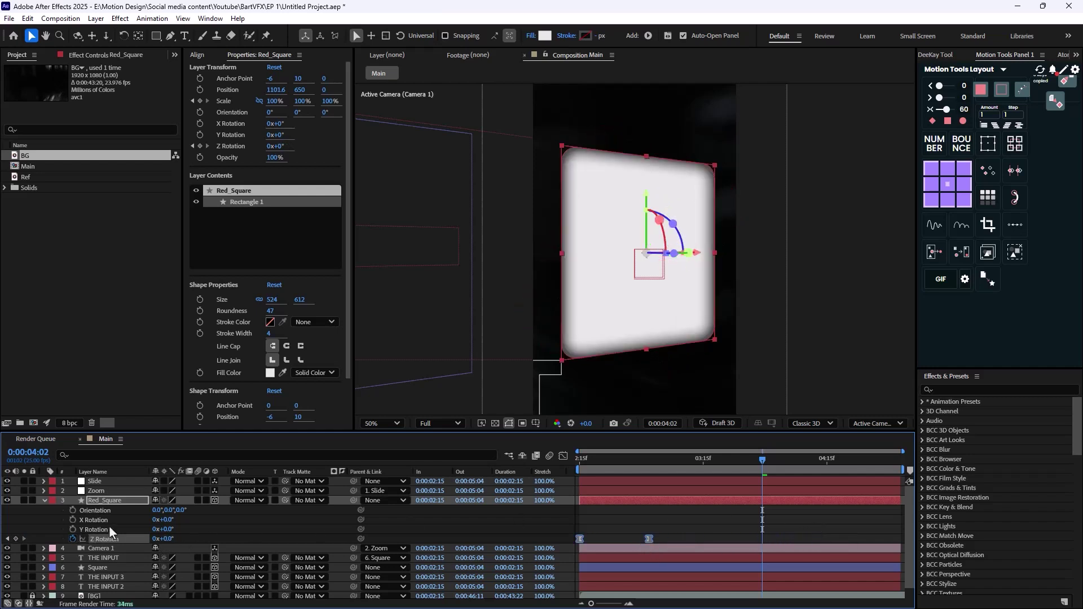
- Shift Red_Square's Scale and Z Rotation keyframes to start at 0:00:04:02 and go to the last pair at 0:00:04:16
key("u")
left_click_drag(683, 510, 763, 519)
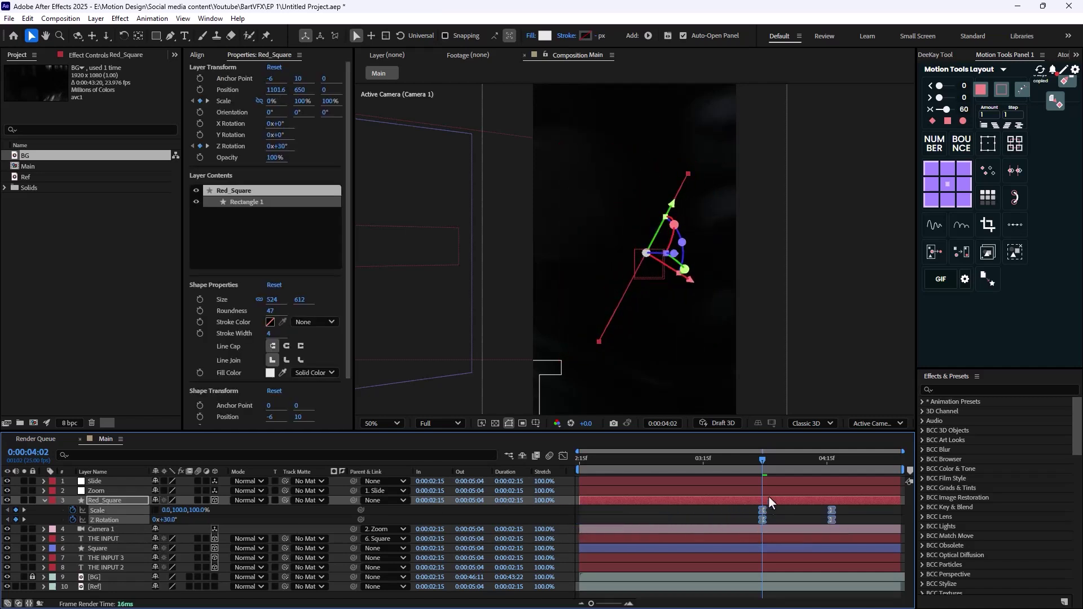
left_click_drag(763, 458, 836, 486)
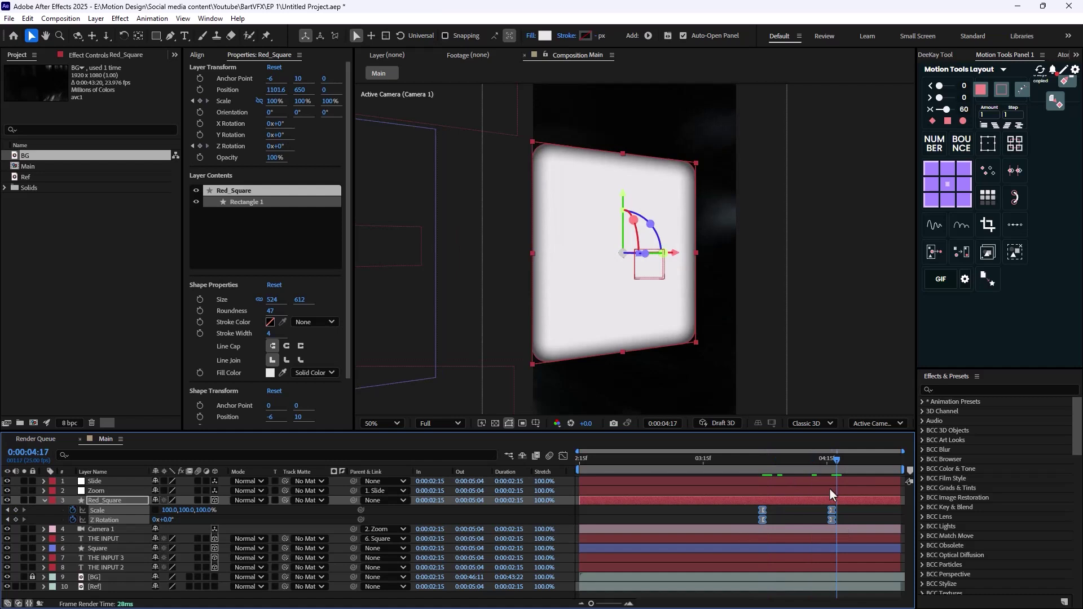
key("j")
left_click(199, 516)
left_click(129, 501)
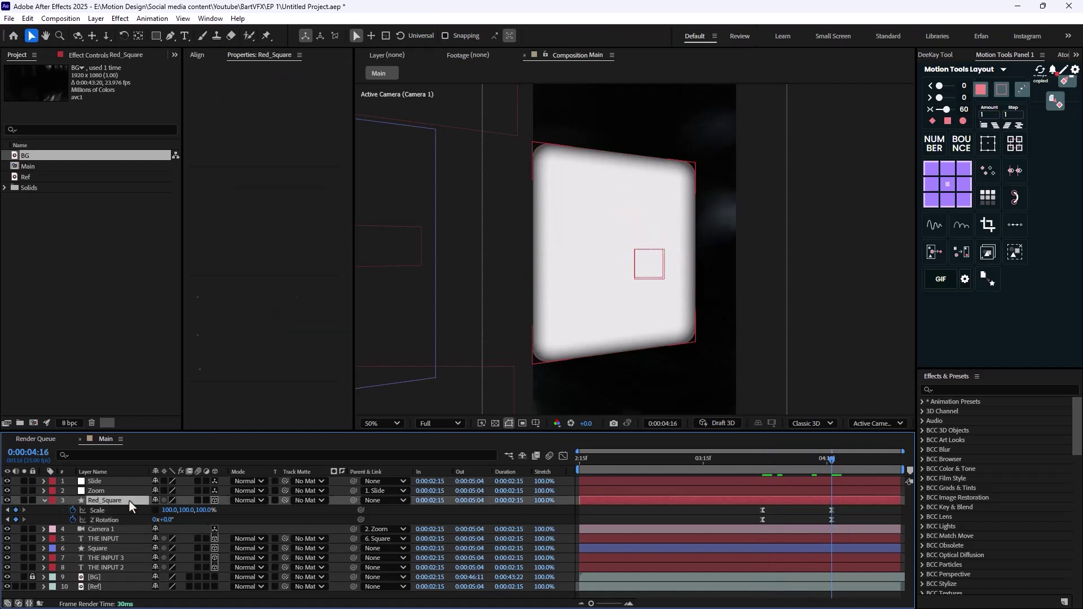
key("u")
key("u")
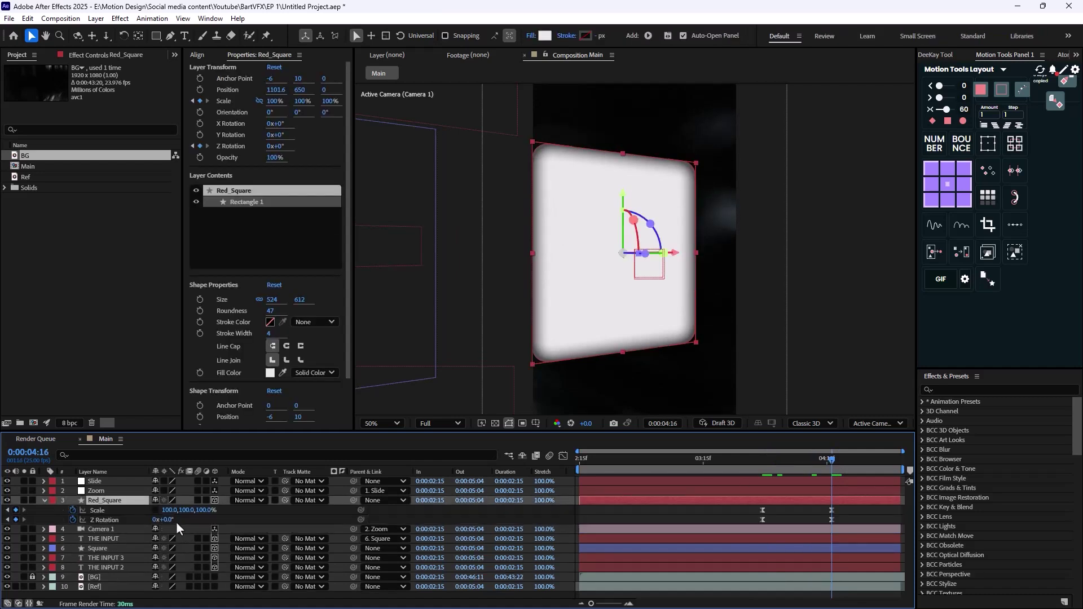
left_click_drag(172, 520, 181, 520)
key("ctrl+z")
- Set Red_Square's Y Rotation to 34° to turn it toward the camera
key("y")
key("r")
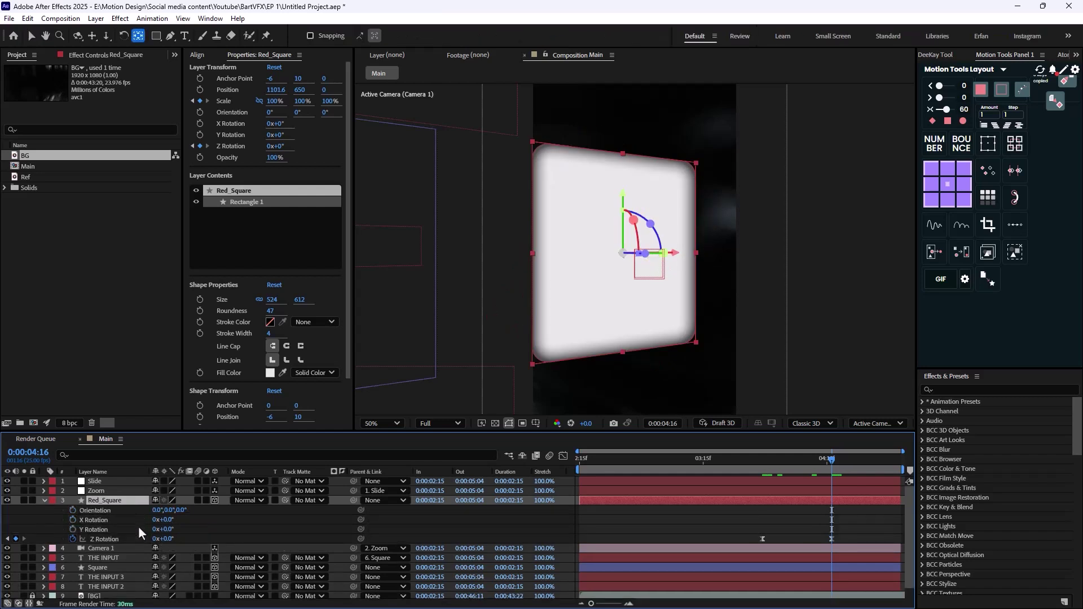
left_click_drag(166, 533, 191, 536)
key("comma")
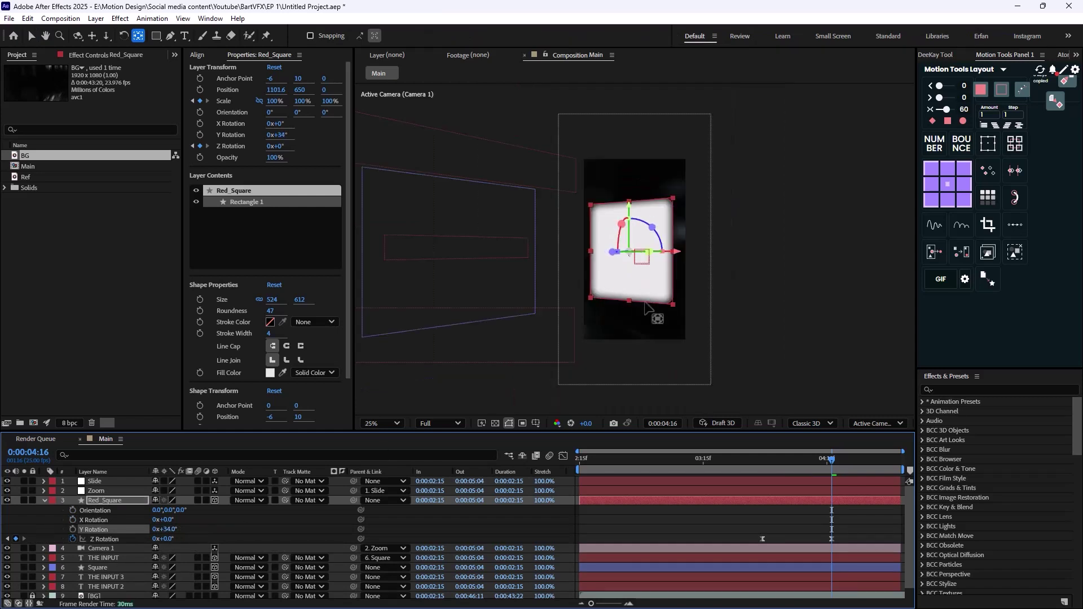
- Push Red_Square back in depth and shift it to the middle of the frame, at about 1329.5, 650, 470.3
key("p")
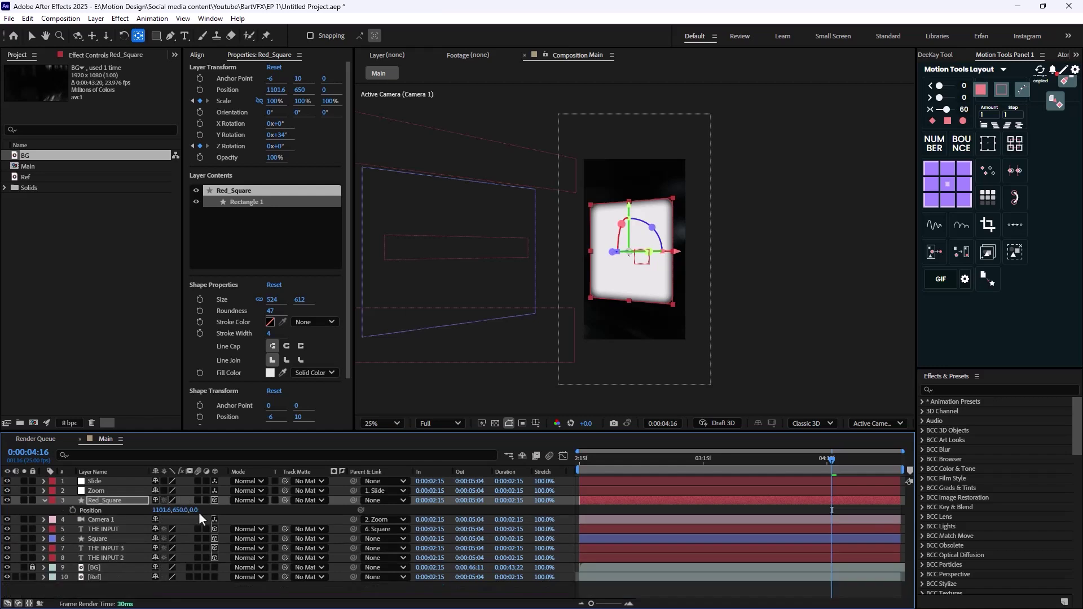
left_click_drag(196, 510, 544, 510)
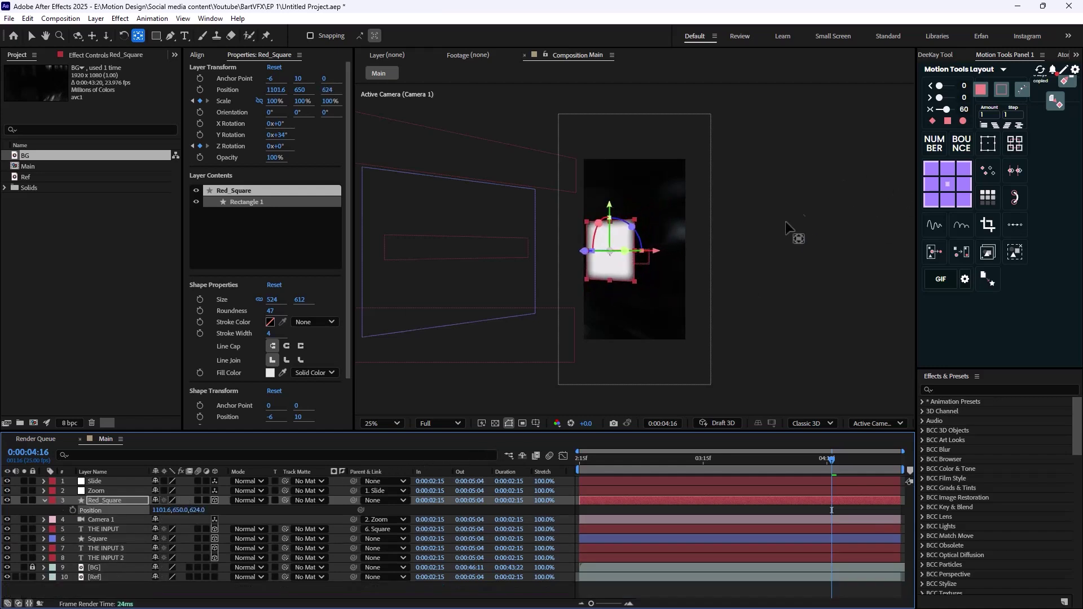
left_click(662, 254)
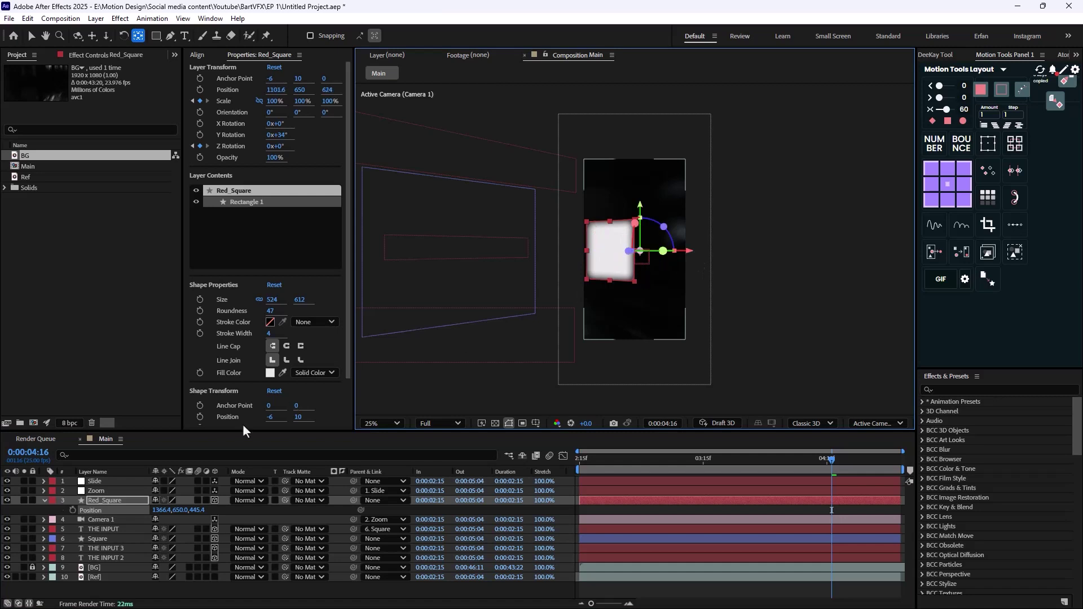
key("v")
left_click_drag(656, 252, 686, 255)
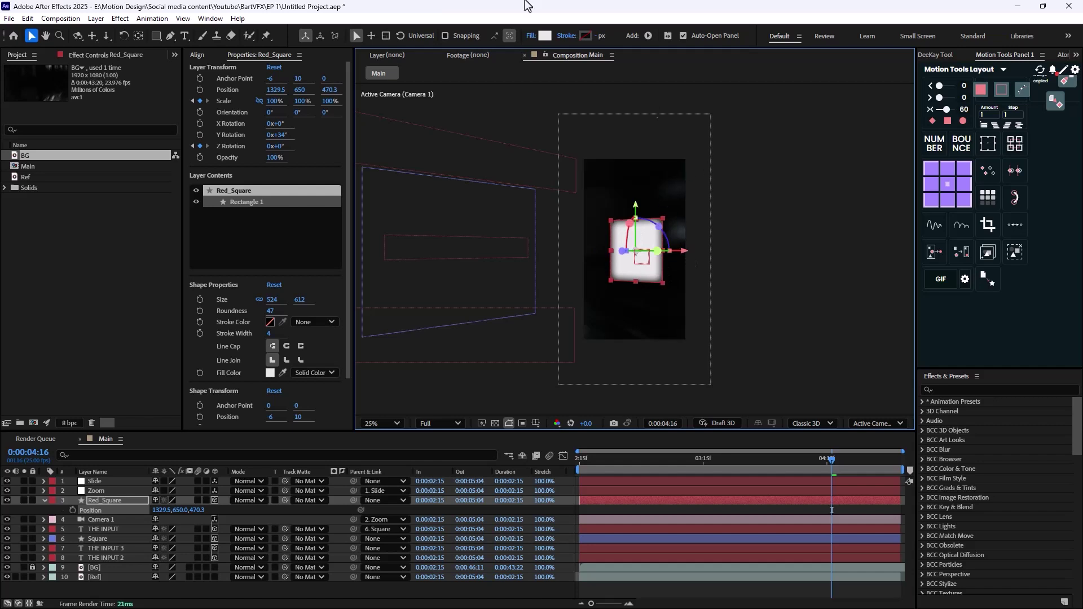
- Change Red_Square's fill colour to a saturated red, about DB0A0A
left_click(545, 35)
left_click_drag(522, 268, 670, 299)
left_click(649, 336)
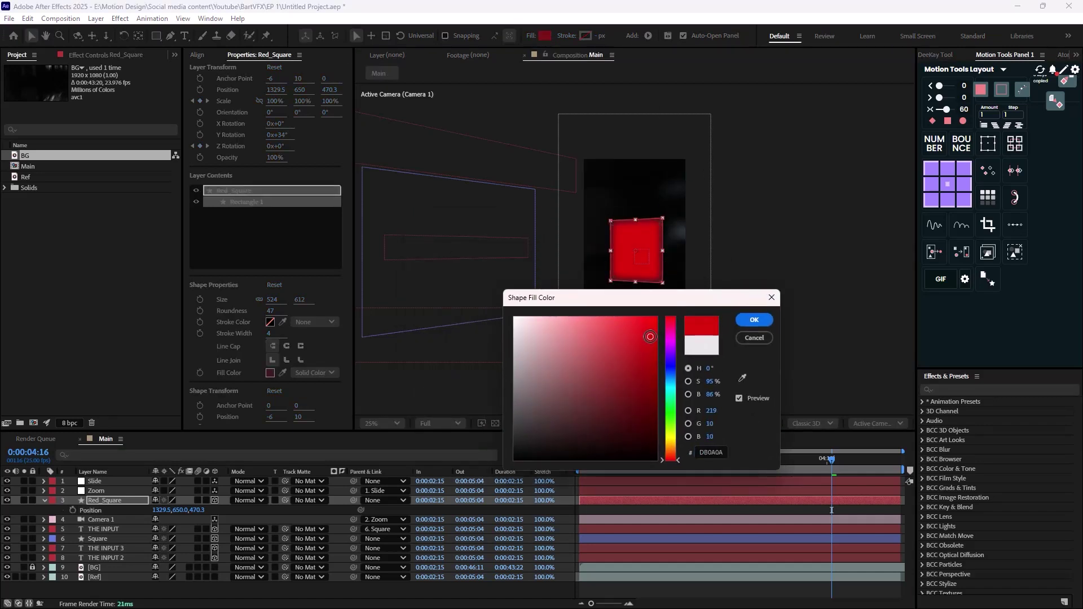
left_click_drag(650, 337, 650, 334)
left_click(754, 320)
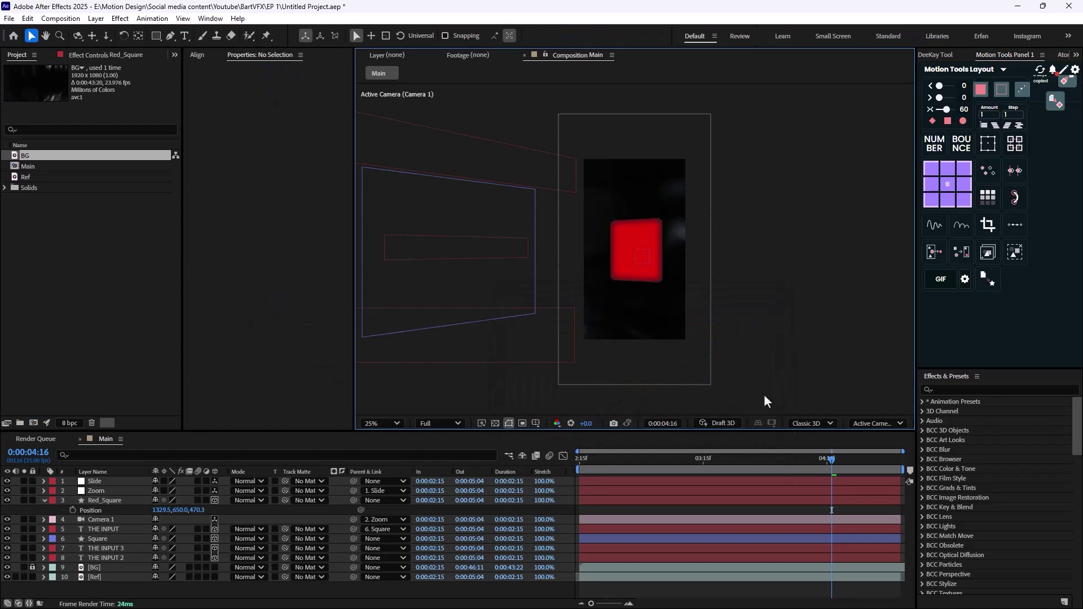
- Shift Red_Square's Scale and Z Rotation keyframes earlier so the last pair sits at 0:00:04:06, and preview the animation
mouse_move(834, 464)
left_mouse_down()
mouse_move(550, 465)
mouse_move(848, 480)
mouse_move(740, 495)
mouse_move(831, 481)
left_mouse_up()
left_click(128, 500)
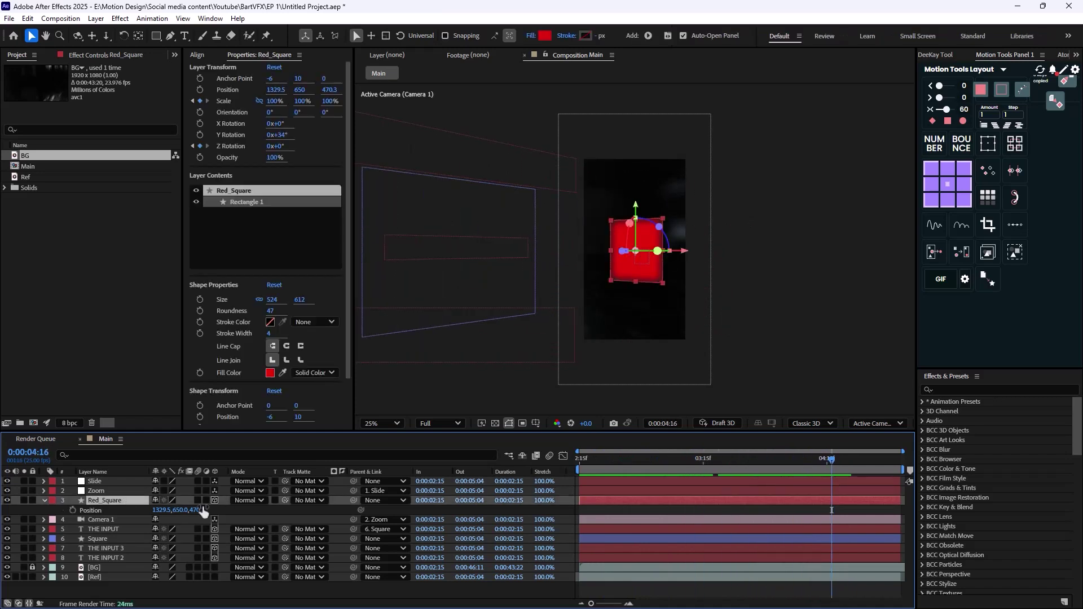
key("u")
left_click_drag(841, 533, 709, 523)
key("space")
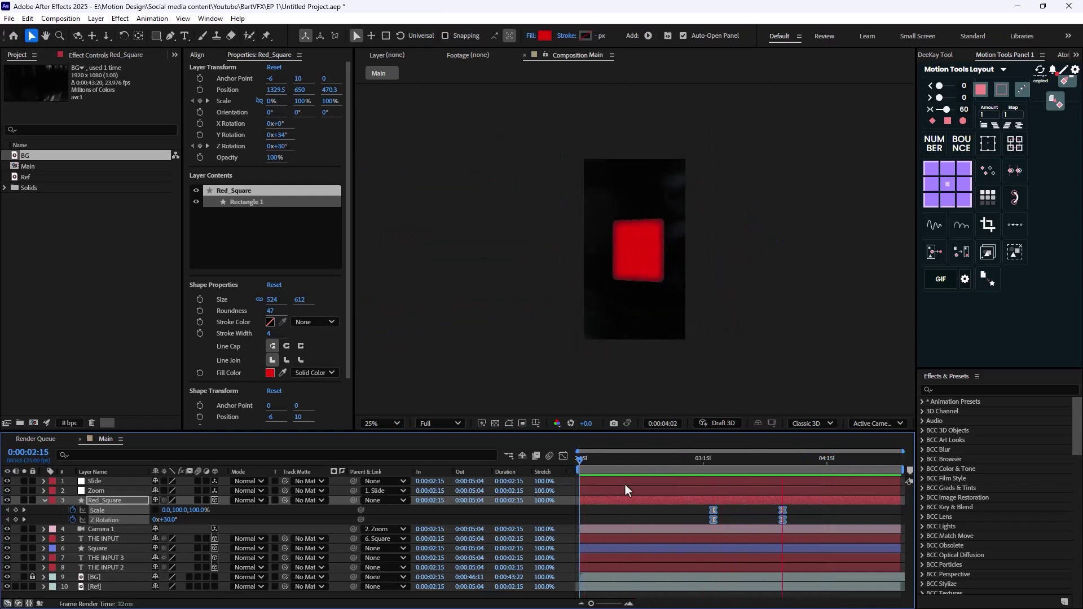
key("space")
key("space")
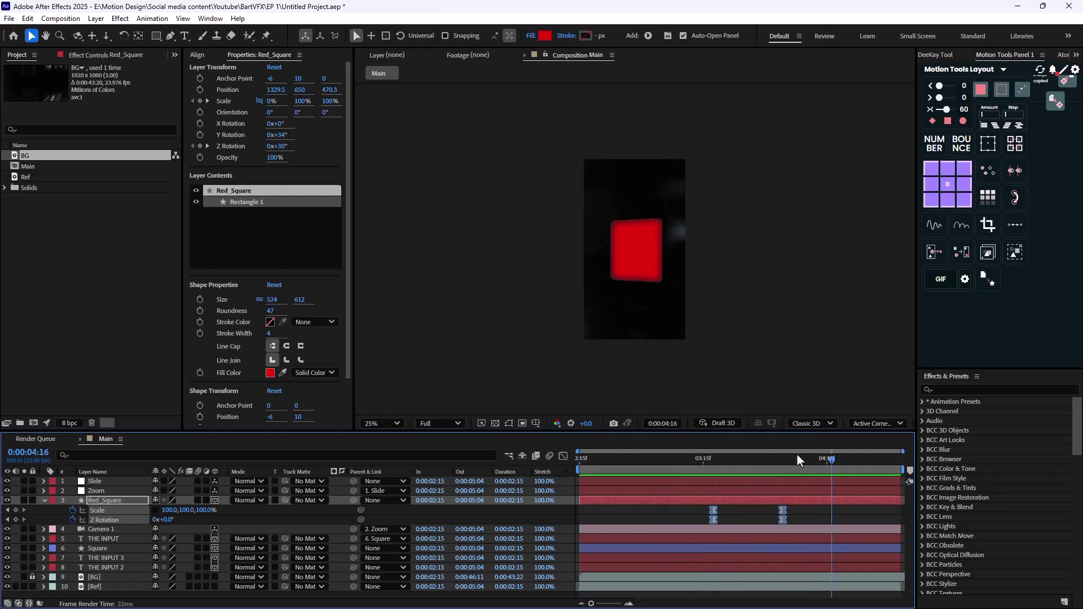
left_click_drag(824, 455, 782, 474)
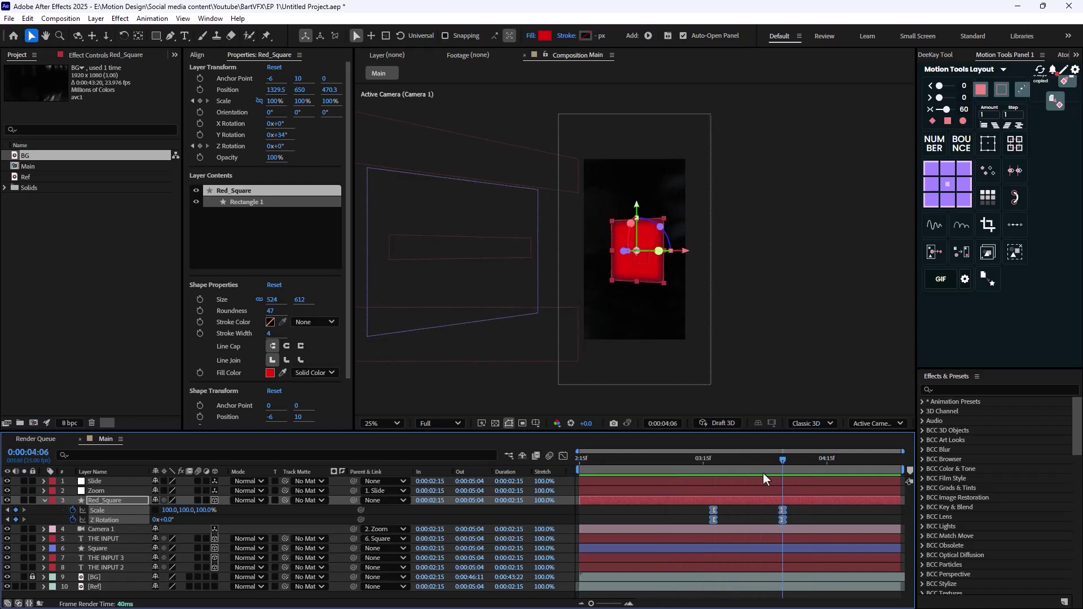
left_click(725, 265)
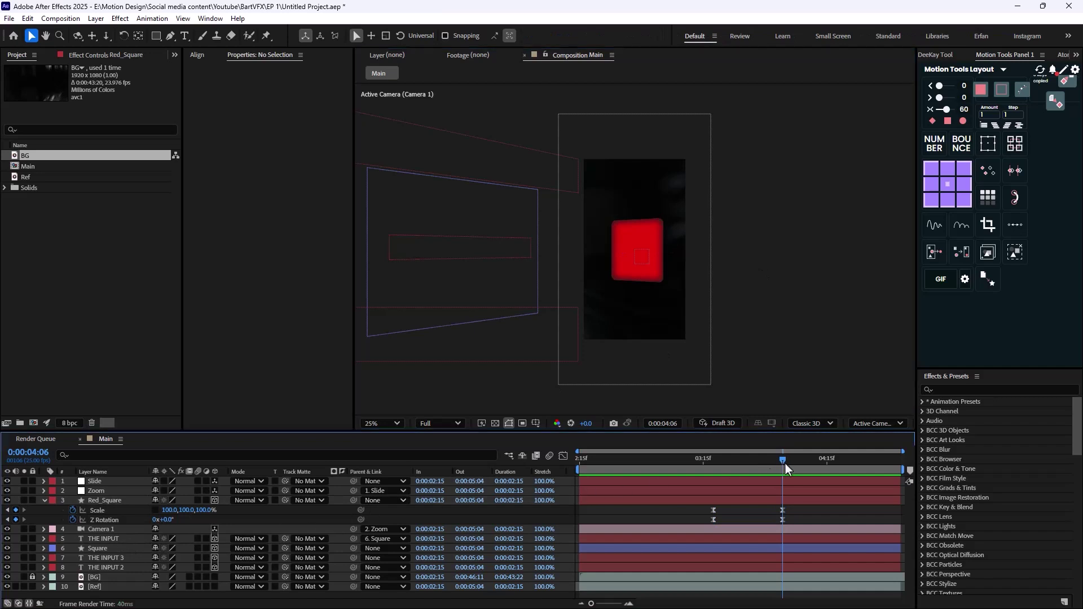
key("space")
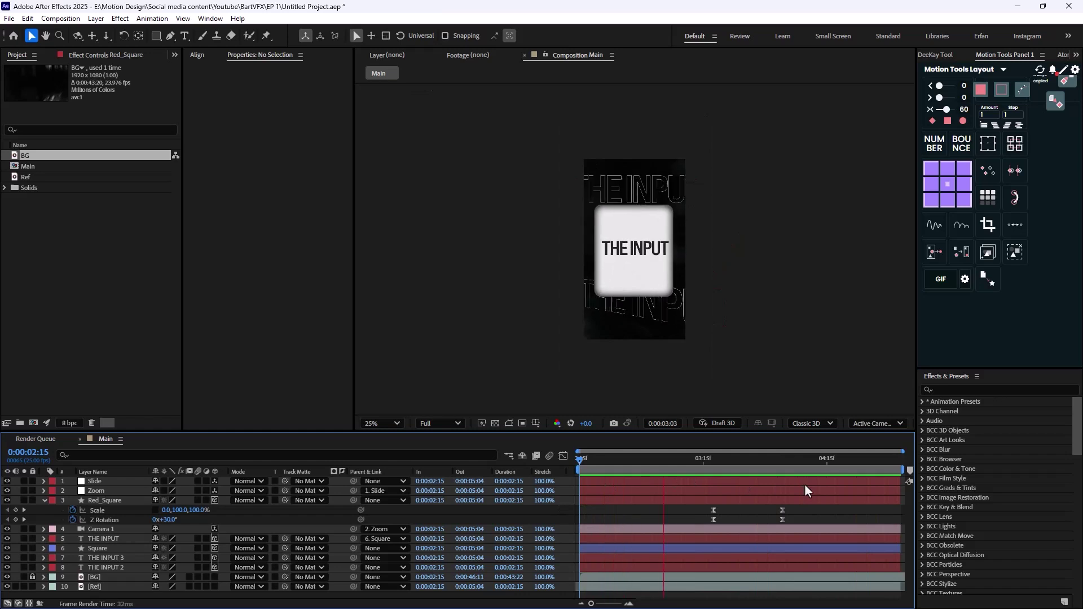
key("space")
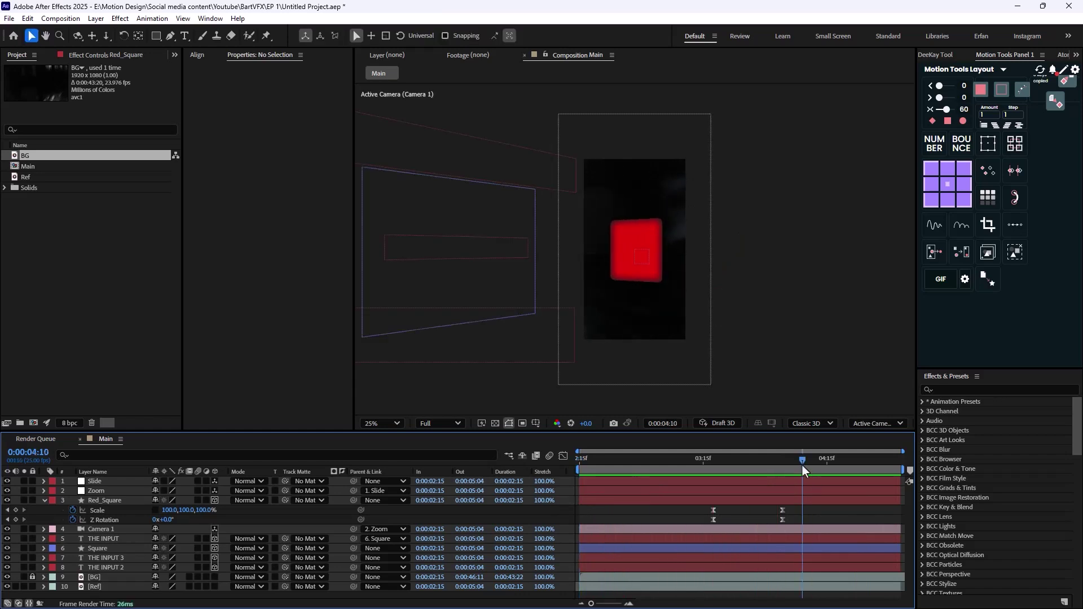
left_click_drag(802, 466, 782, 468)
- Collapse Red_Square, solo the Ref layer to examine it from 0:00:04:06 to 0:00:04:11, and hide Ref
left_click(44, 500)
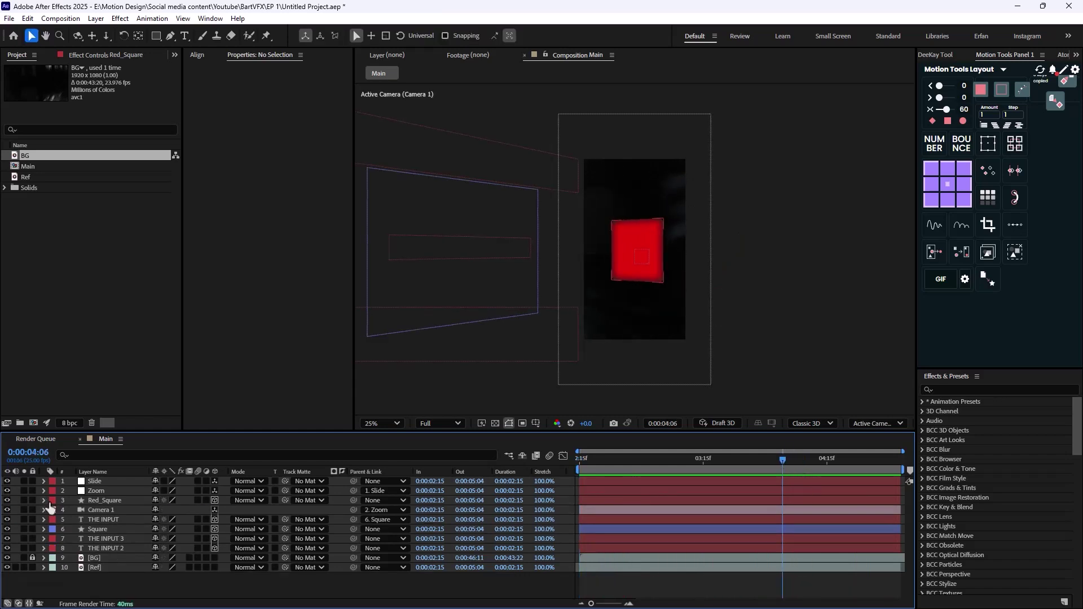
left_click(23, 567)
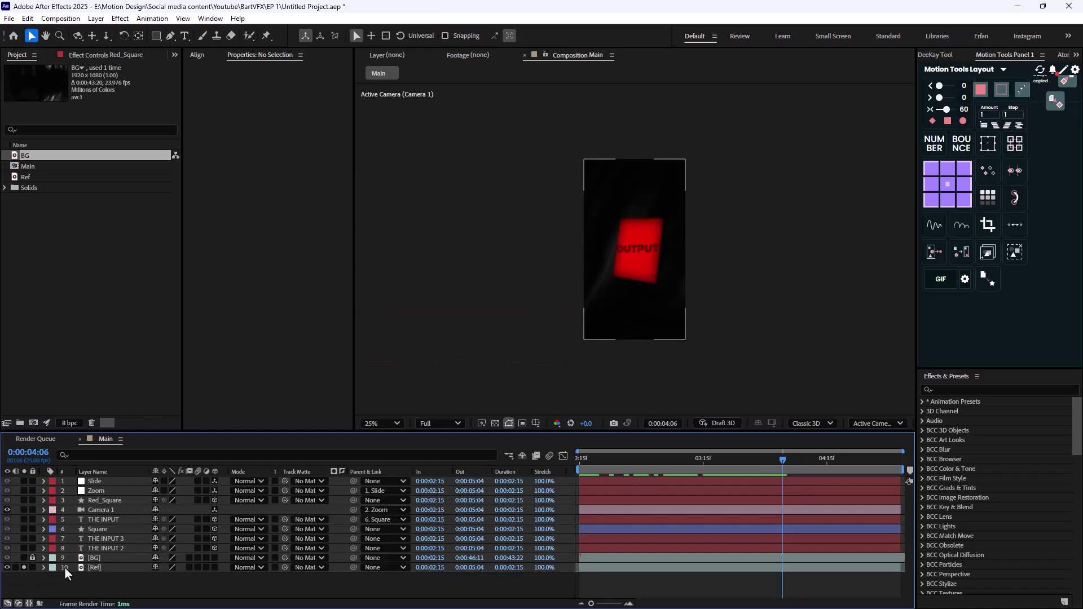
mouse_move(786, 460)
left_mouse_down()
mouse_move(818, 463)
mouse_move(787, 467)
mouse_move(809, 470)
mouse_move(804, 463)
left_mouse_up()
key("period")
key("period")
key("comma")
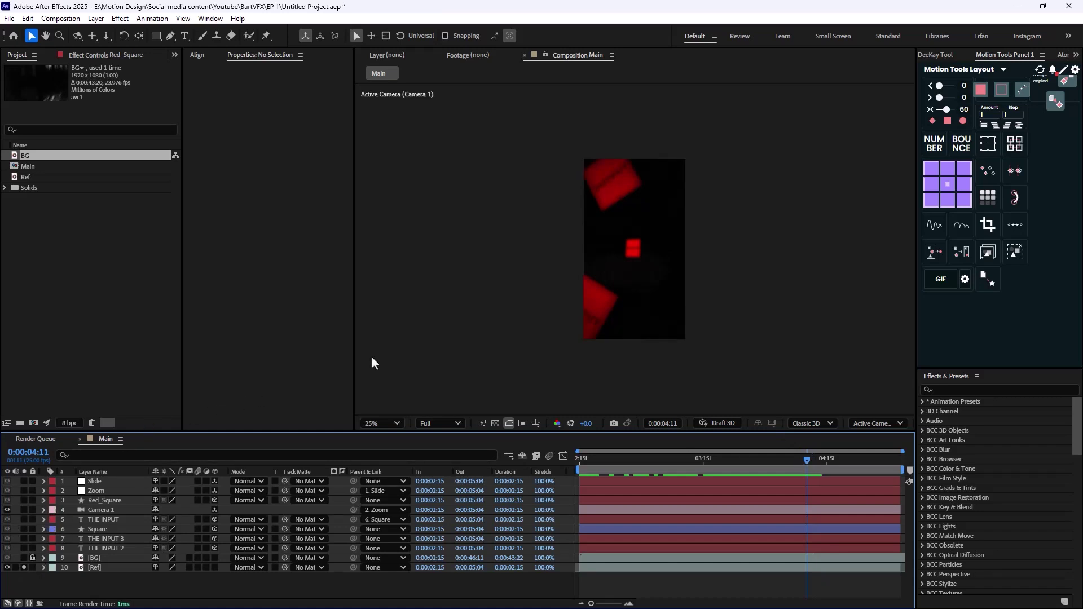
left_click(93, 501)
left_click(7, 567)
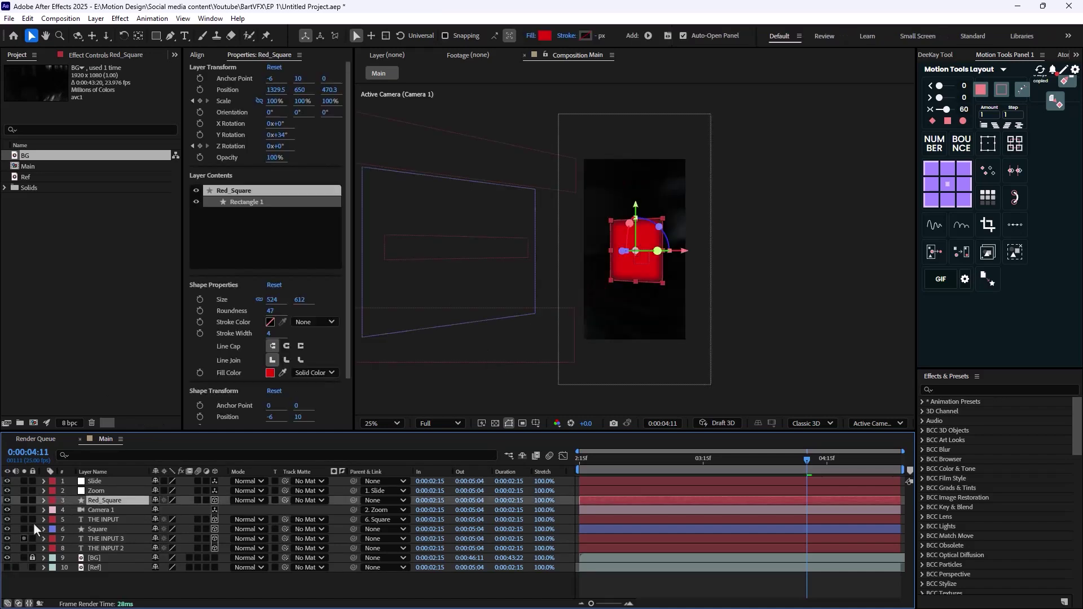
- Create an adjustment layer and place it directly above Red_Square in the layer stack
key("F3")
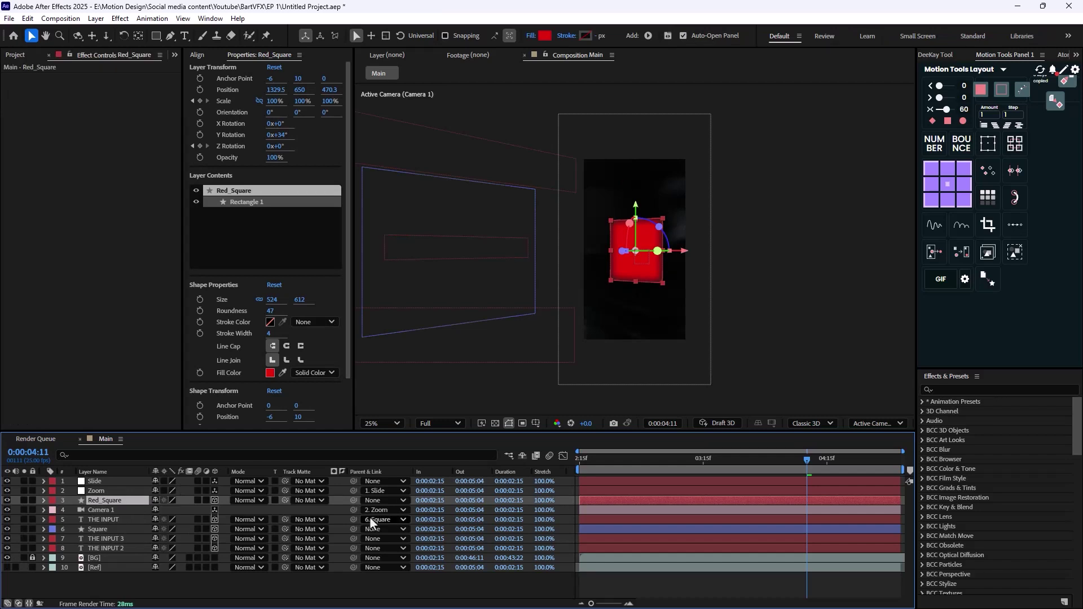
right_click(229, 593)
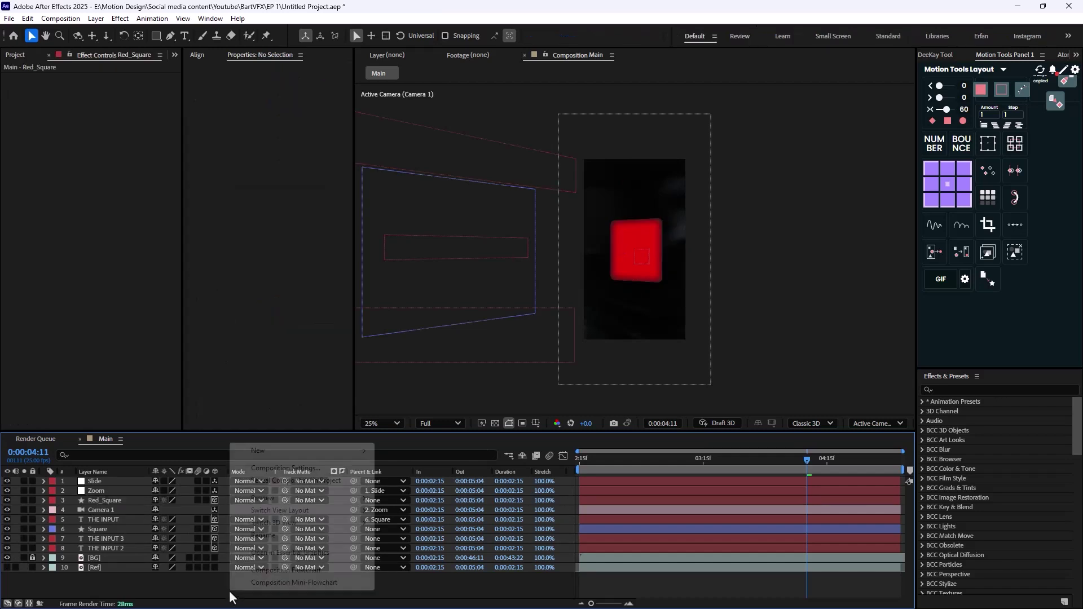
mouse_move(348, 450)
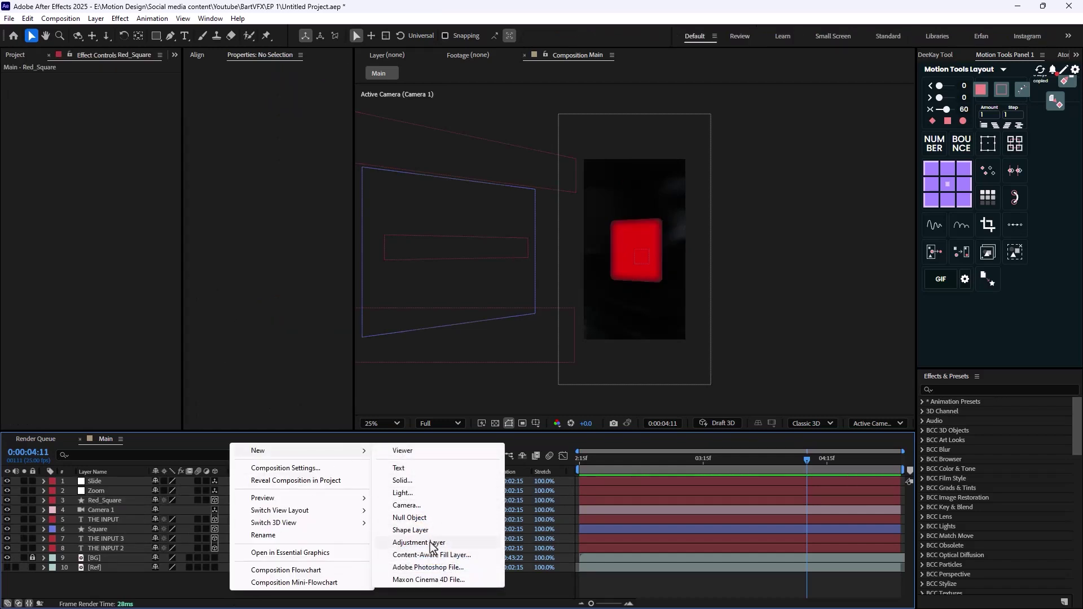
left_click(430, 541)
left_click_drag(132, 492, 117, 505)
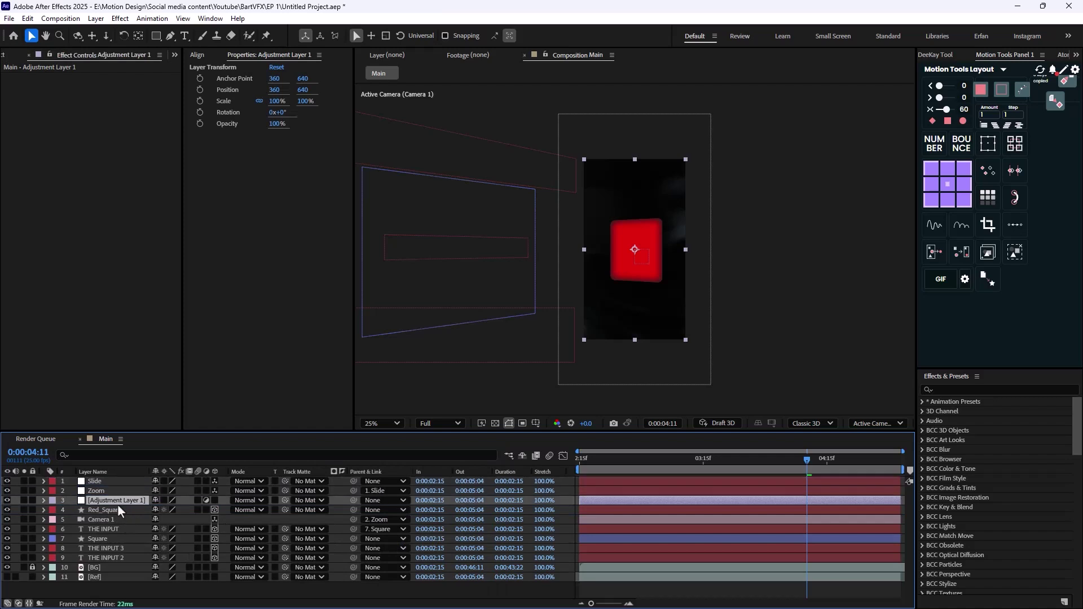
- Apply Fast Box Blur to the adjustment layer, with Repeat Edge Pixels on and Blur Radius keyframed at 0 at 0:00:04:11
key("ctrl+space")
type("fas")
left_click(103, 506)
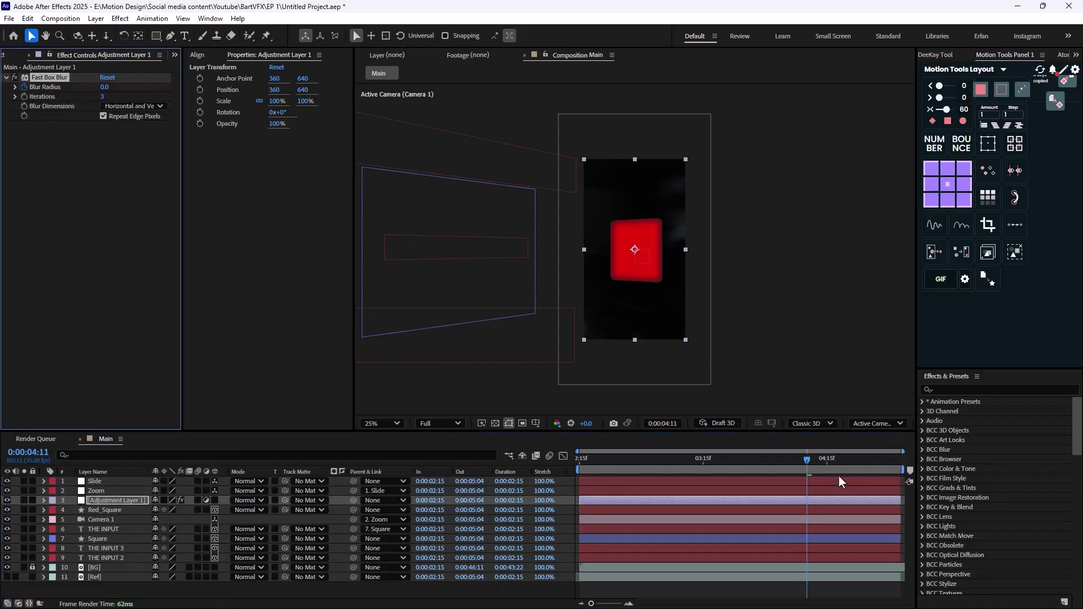
- Keyframe the adjustment layer's Blur Radius at 40 at 0:00:04:17 and check the blur up to 0:00:04:19
left_click(837, 460)
left_click_drag(104, 86, 129, 90)
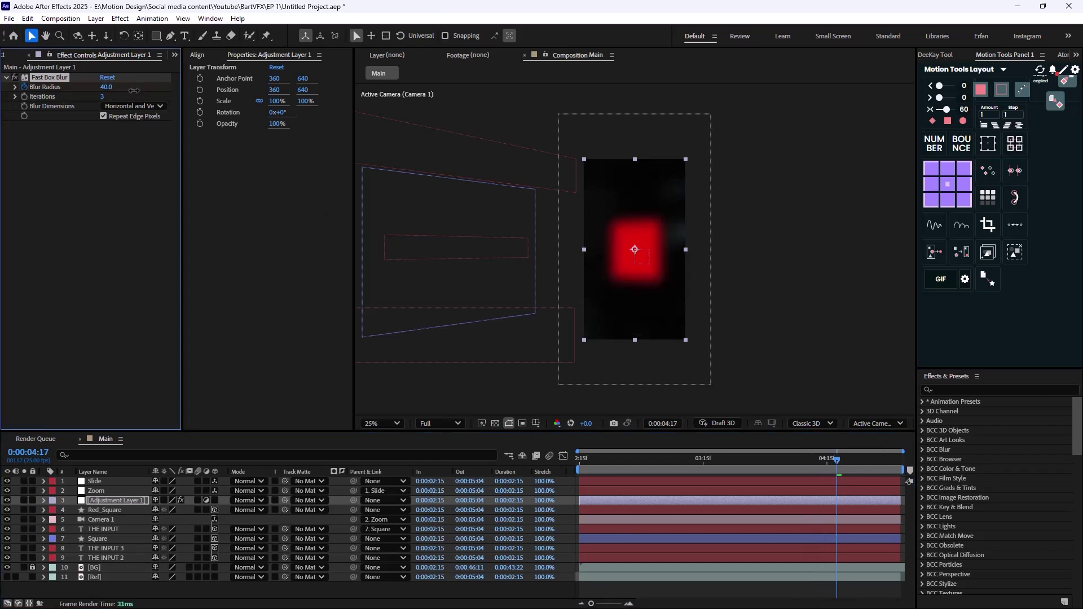
left_click_drag(822, 466, 848, 479)
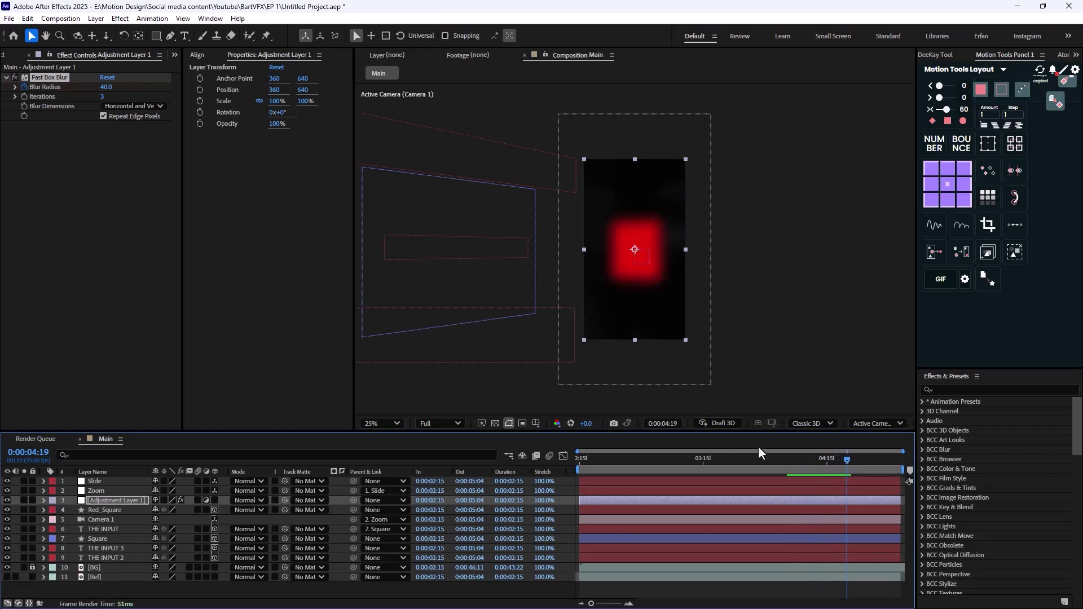
- Duplicate the Main composition, rename the copy SC_02, and open it
left_click(12, 55)
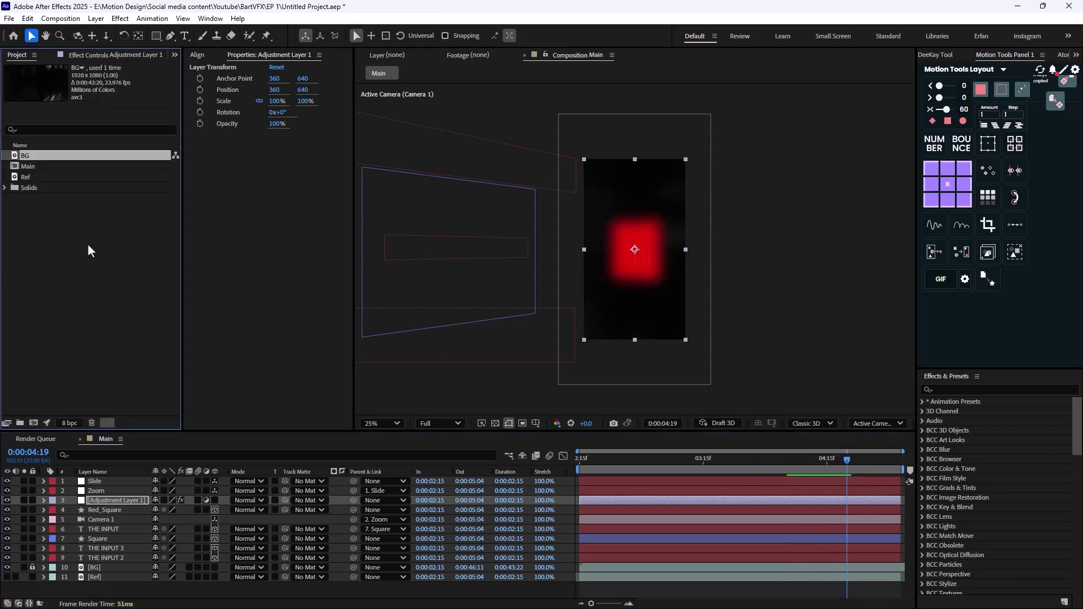
left_click(36, 166)
key("ctrl+d")
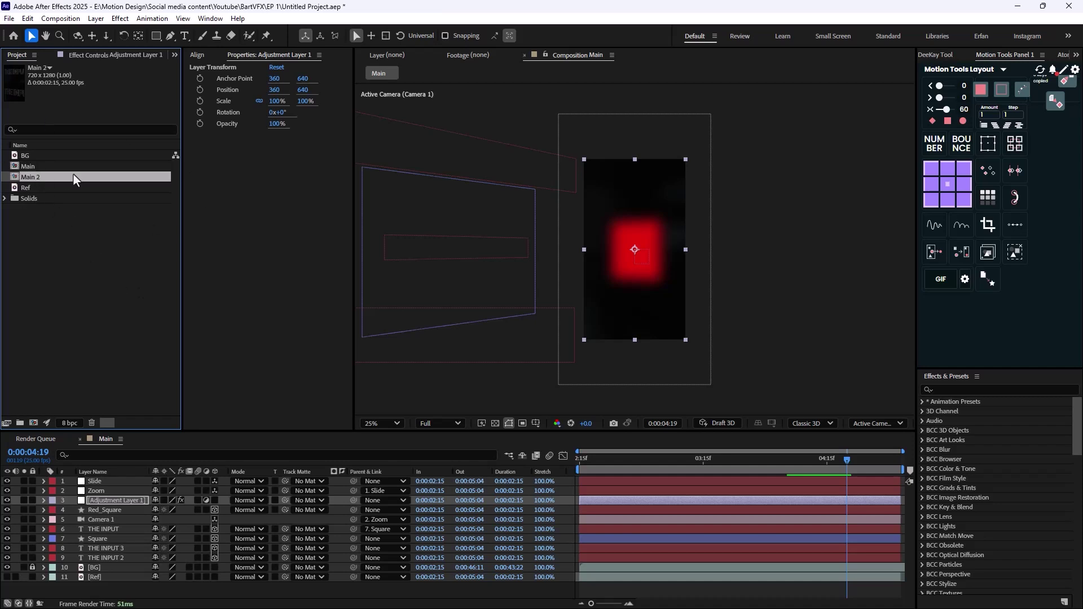
key("Return")
type("SC_02")
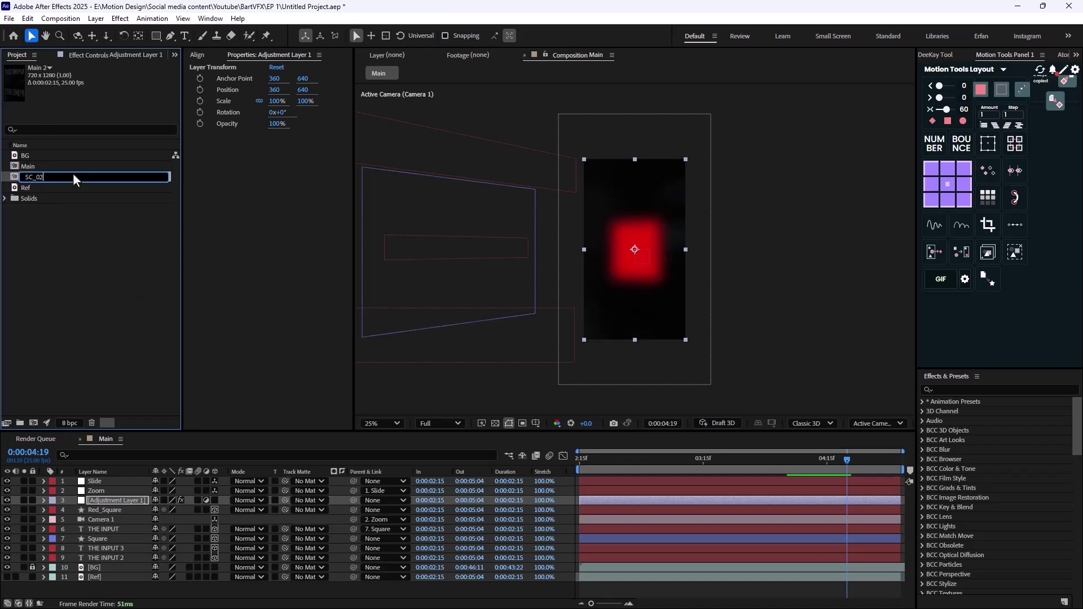
key("Return")
double_click(54, 189)
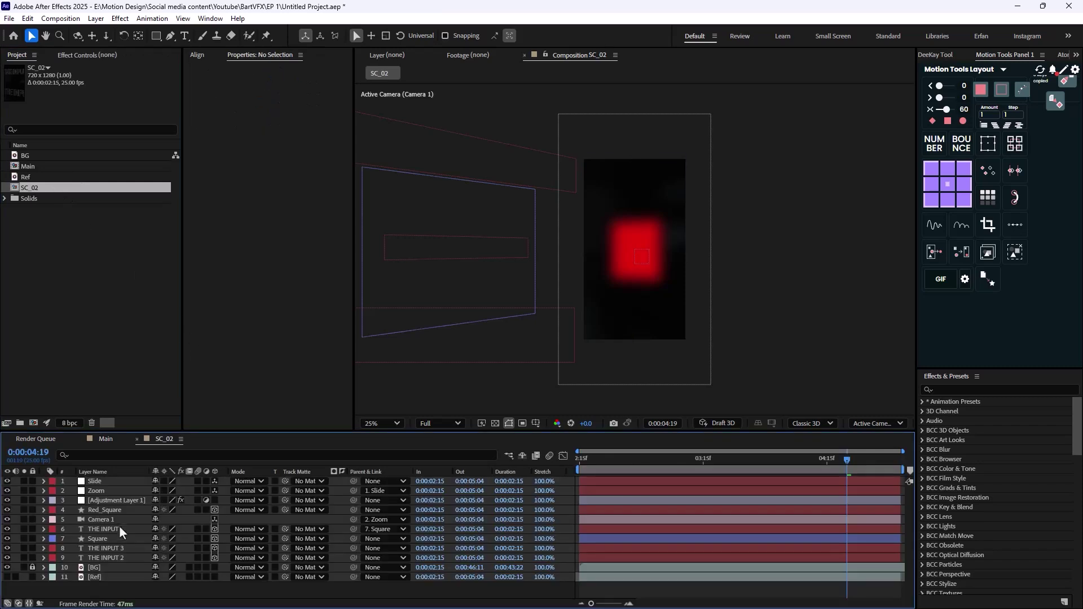
left_click(105, 558)
left_click(99, 482, "shift")
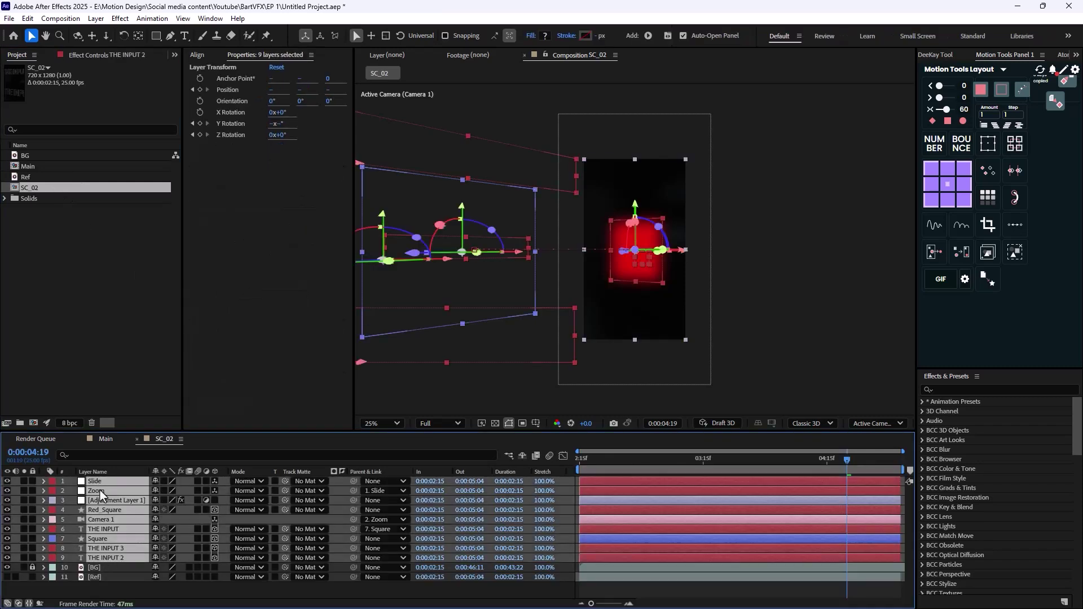
left_click(110, 541, "ctrl")
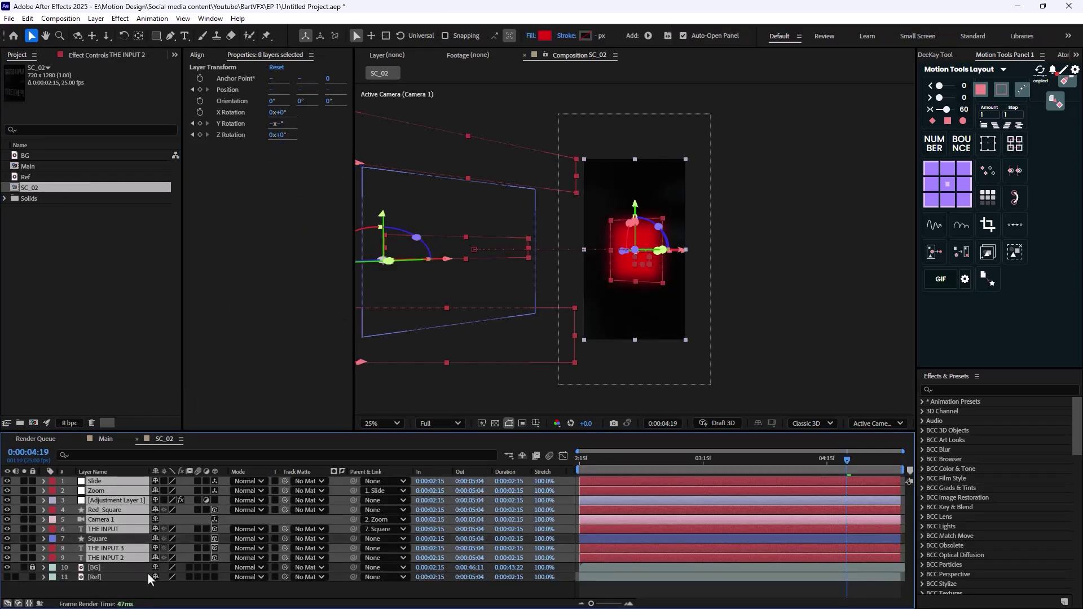
key("Delete")
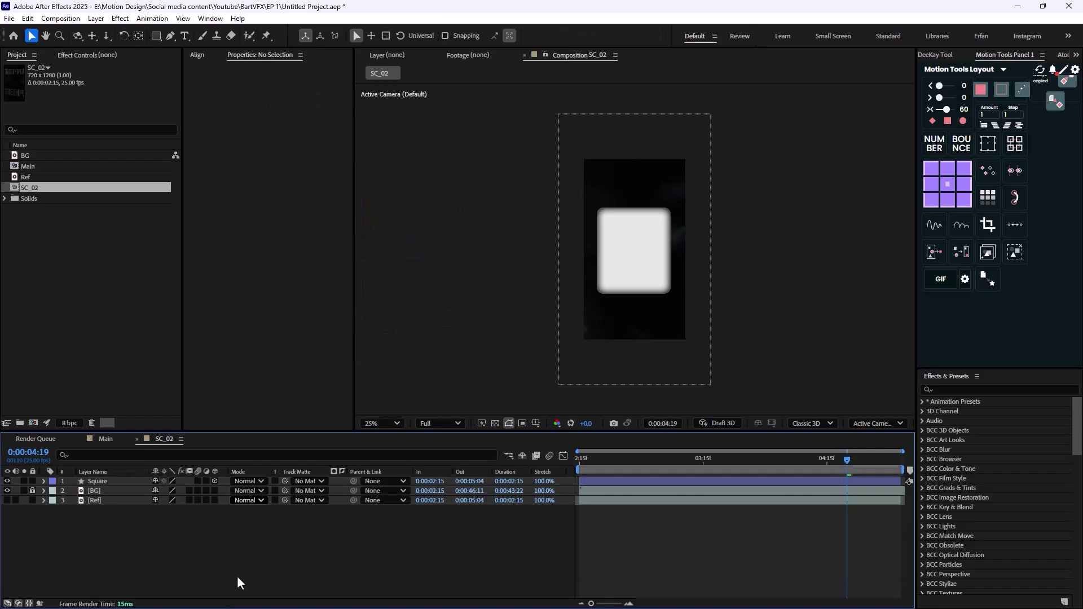
left_click(101, 481)
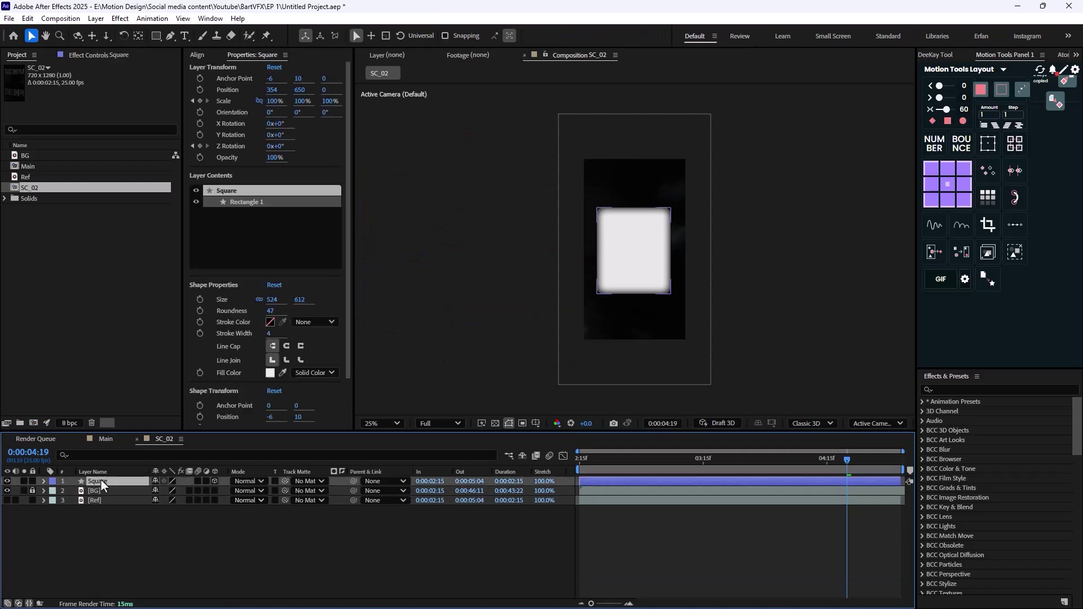
left_click(548, 37)
left_click(587, 338)
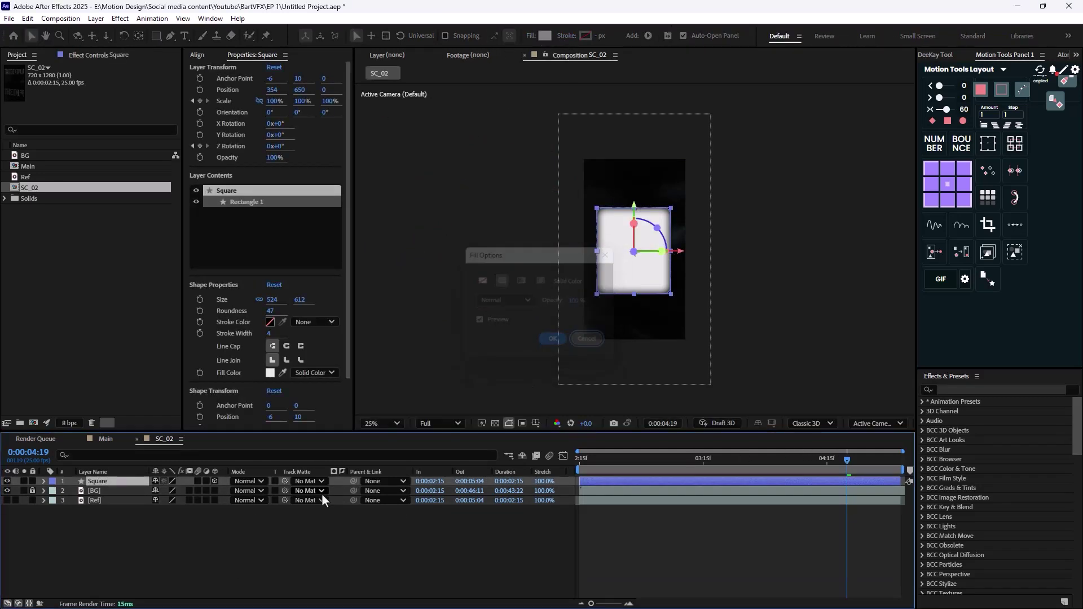
key("ctrl+z")
- Delete every layer in SC_02 except Red_Square, BG and Ref
left_click(102, 539, "ctrl")
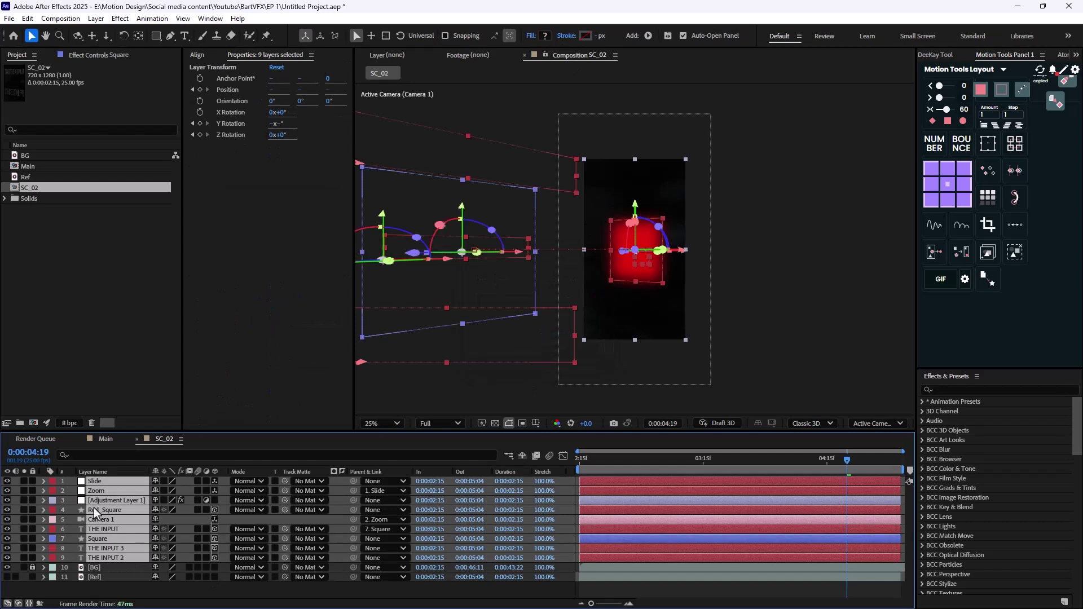
left_click(107, 509, "ctrl")
key("Delete")
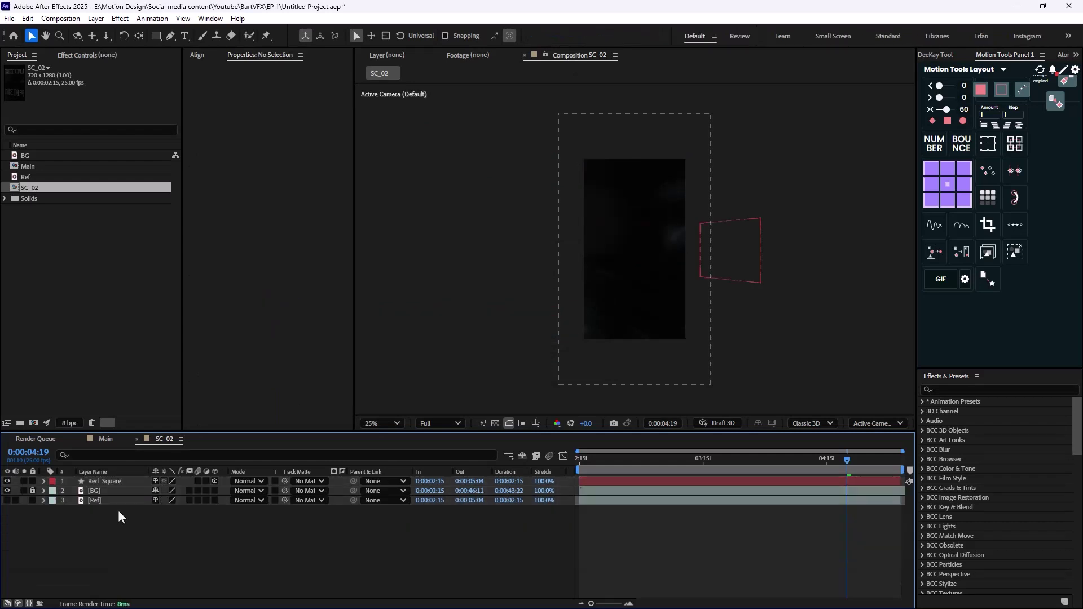
- Expand Red_Square and reset its transform so the card returns to the composition's centre
left_click(104, 482)
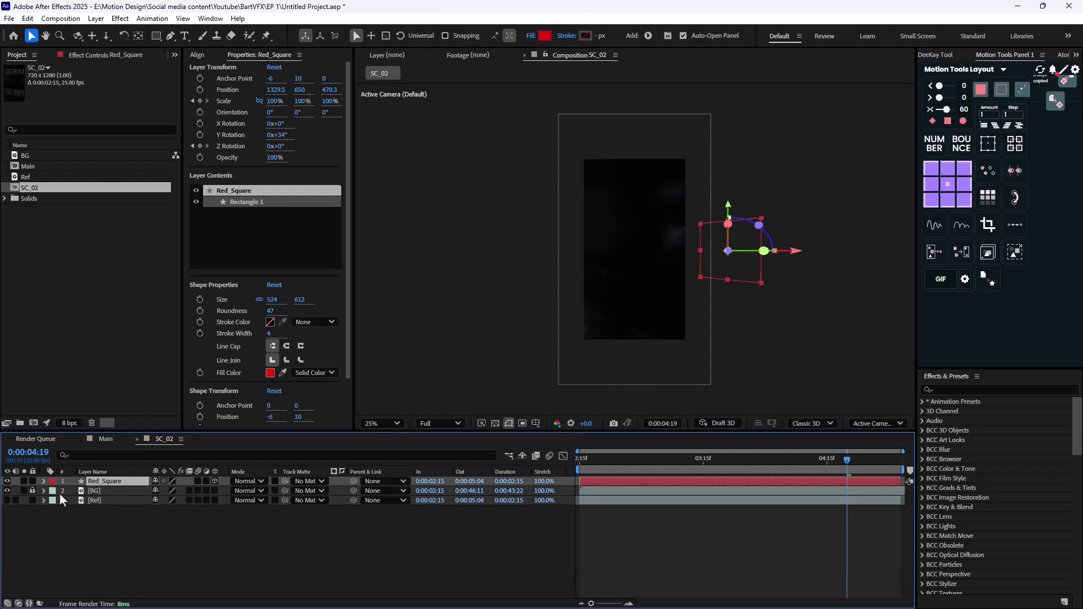
left_click(44, 481)
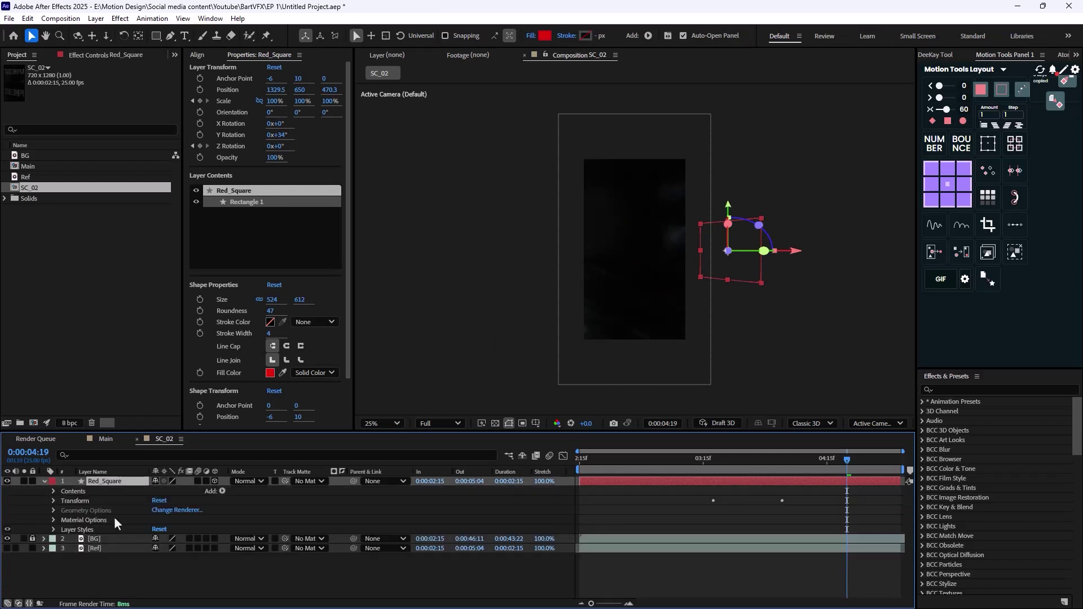
left_click(156, 501)
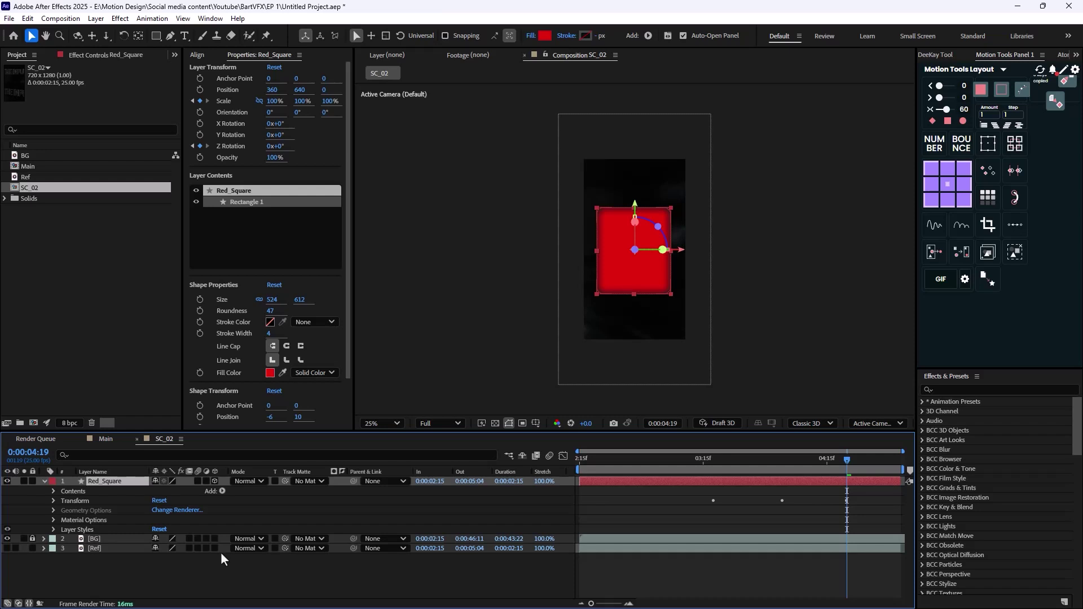
- Examine Red_Square's rotation values in the Main composition at 0:00:04:20, and return to SC_02
left_click(105, 439)
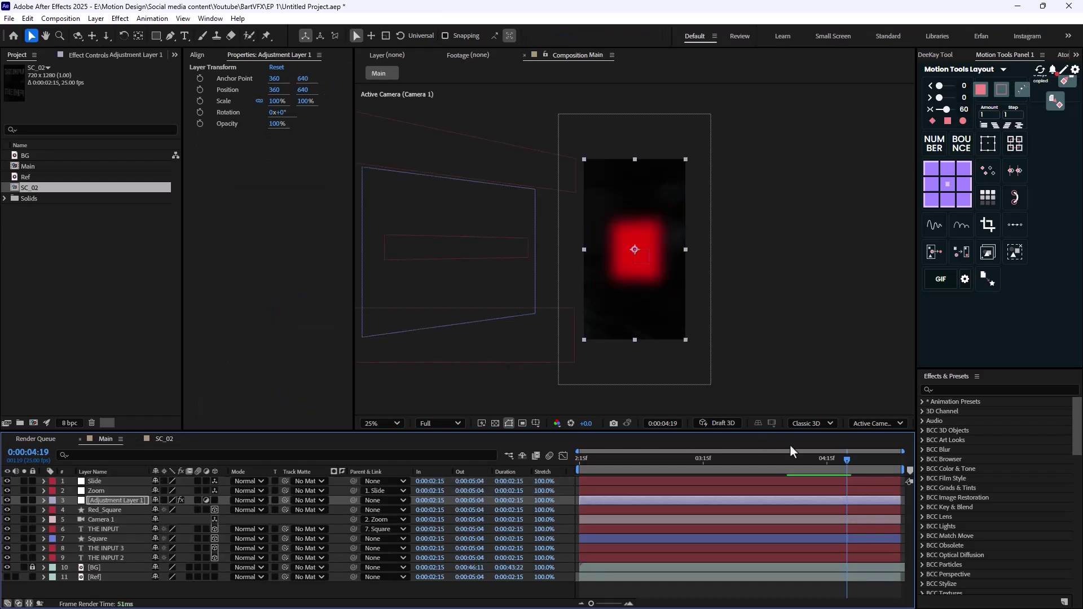
mouse_move(847, 468)
left_mouse_down()
mouse_move(868, 464)
mouse_move(852, 466)
left_mouse_up()
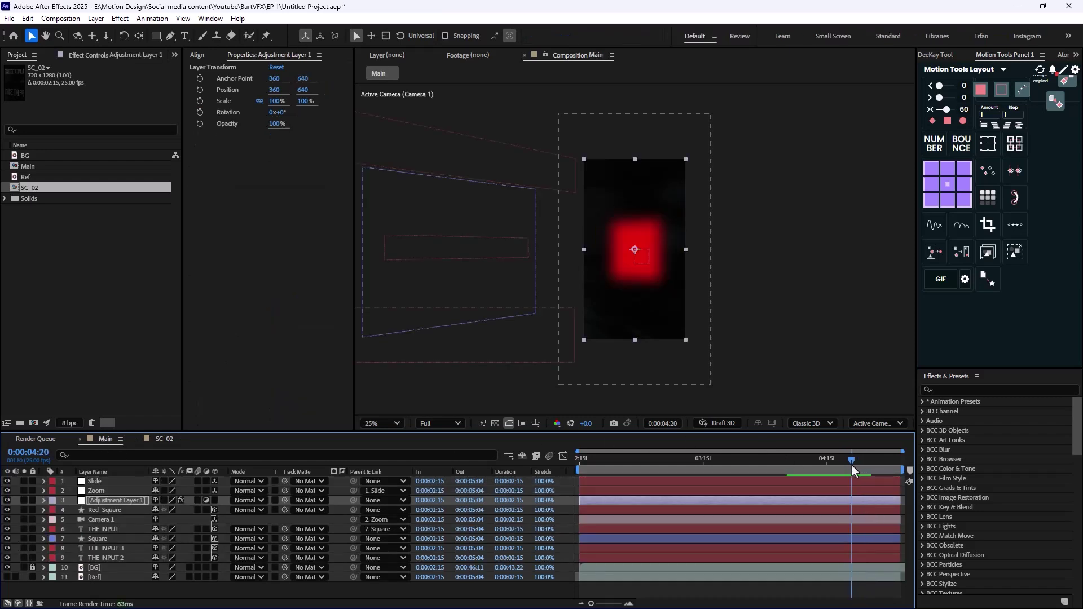
left_click(149, 436)
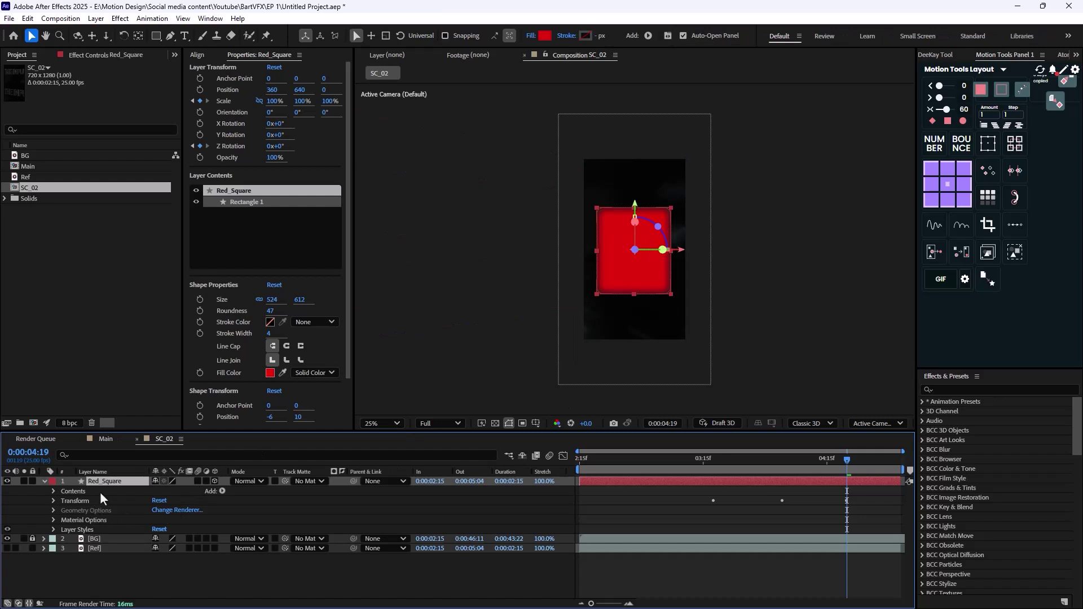
left_click(115, 438)
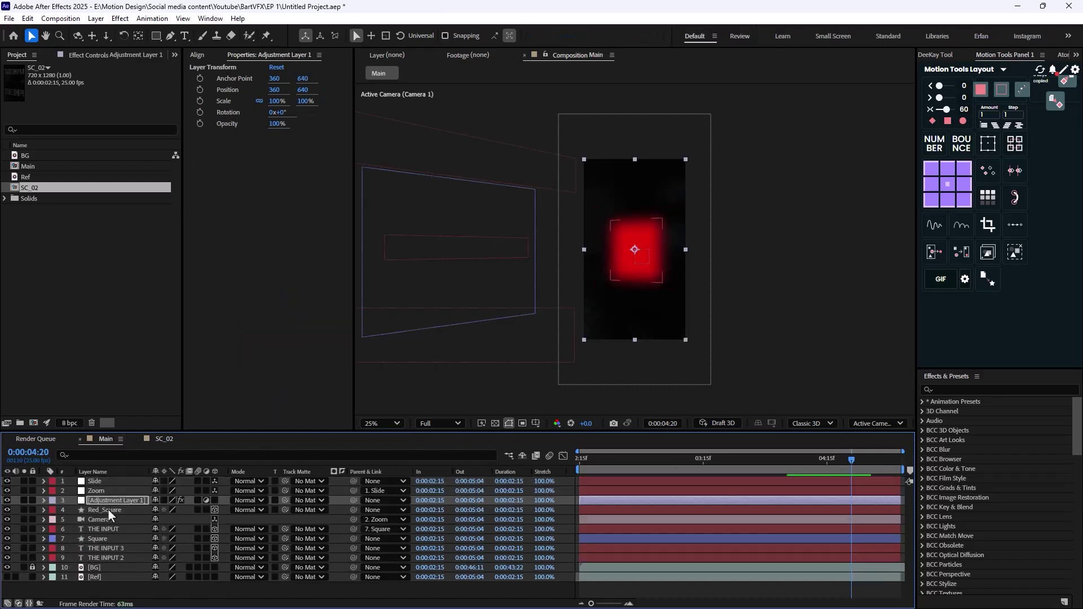
left_click(107, 510)
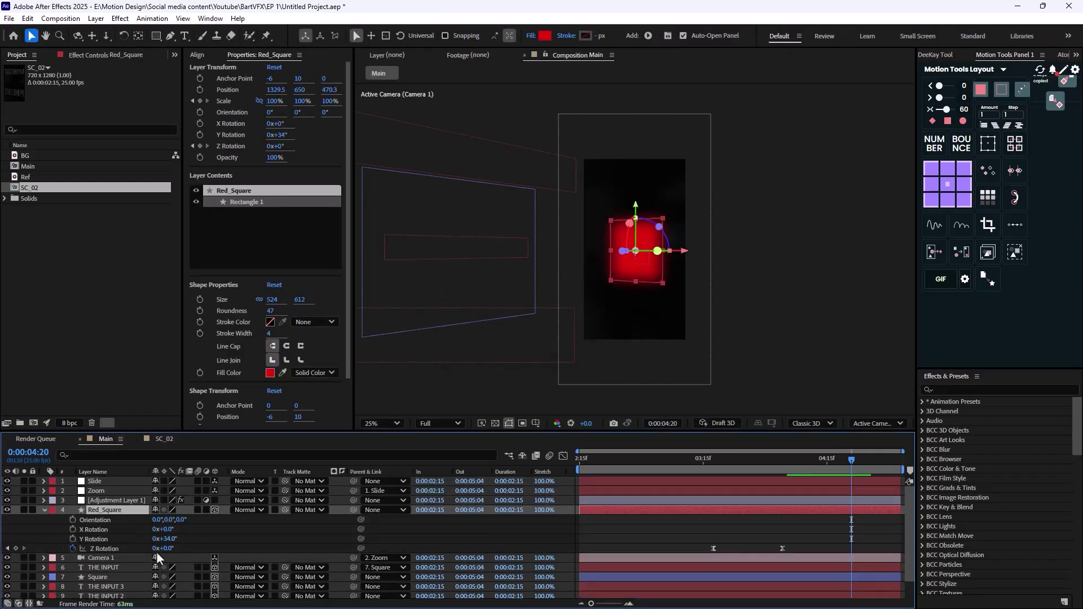
left_click(164, 438)
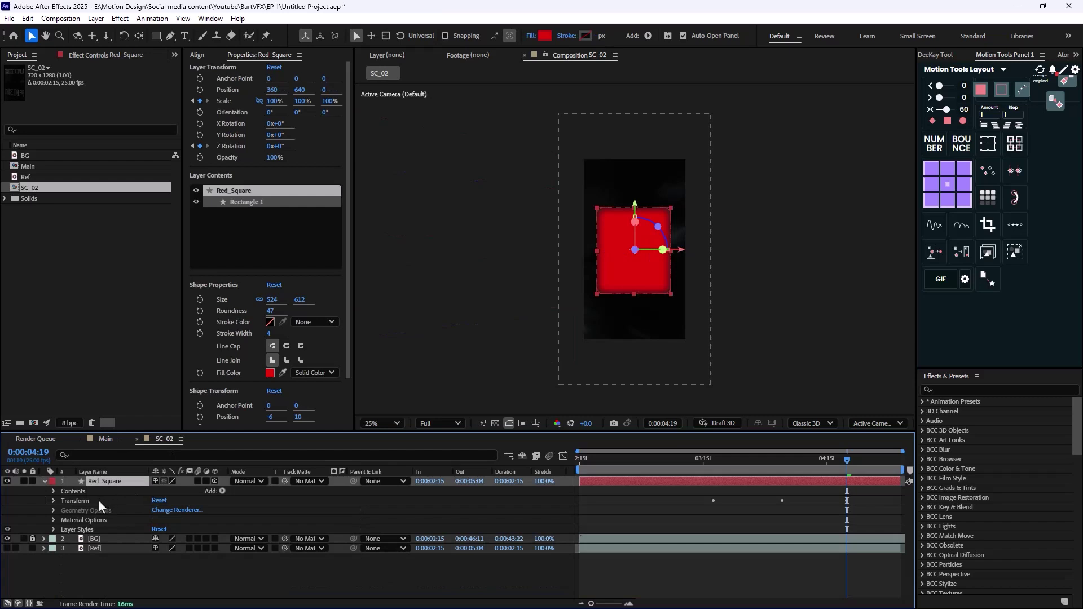
- Set Red_Square's Y Rotation to 34°, reduce it to 20°, and remove its Z Rotation keyframes
key("r")
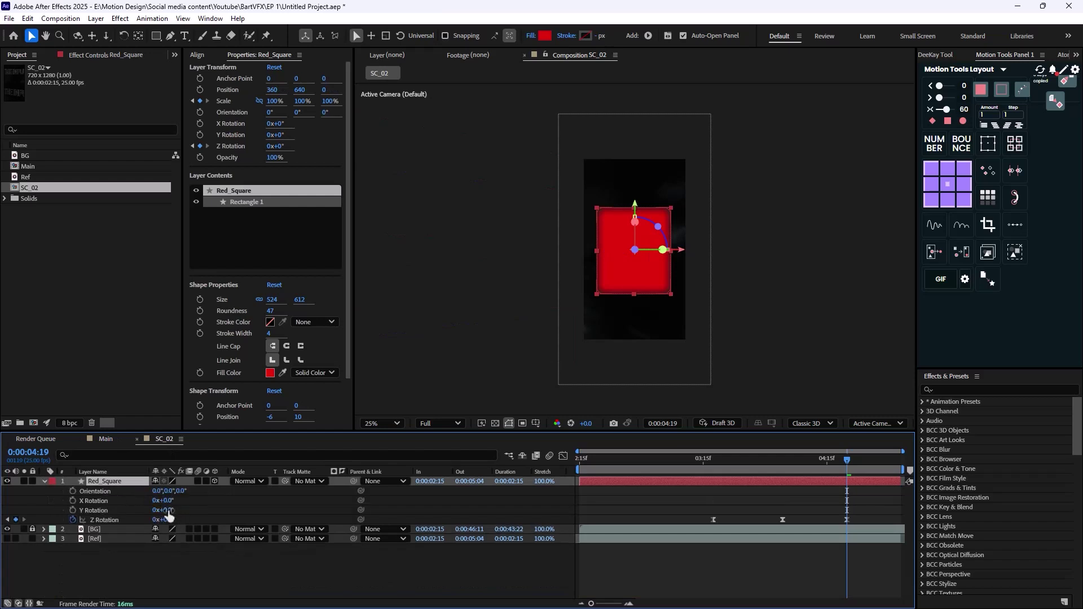
left_click(168, 510)
type("34")
key("Return")
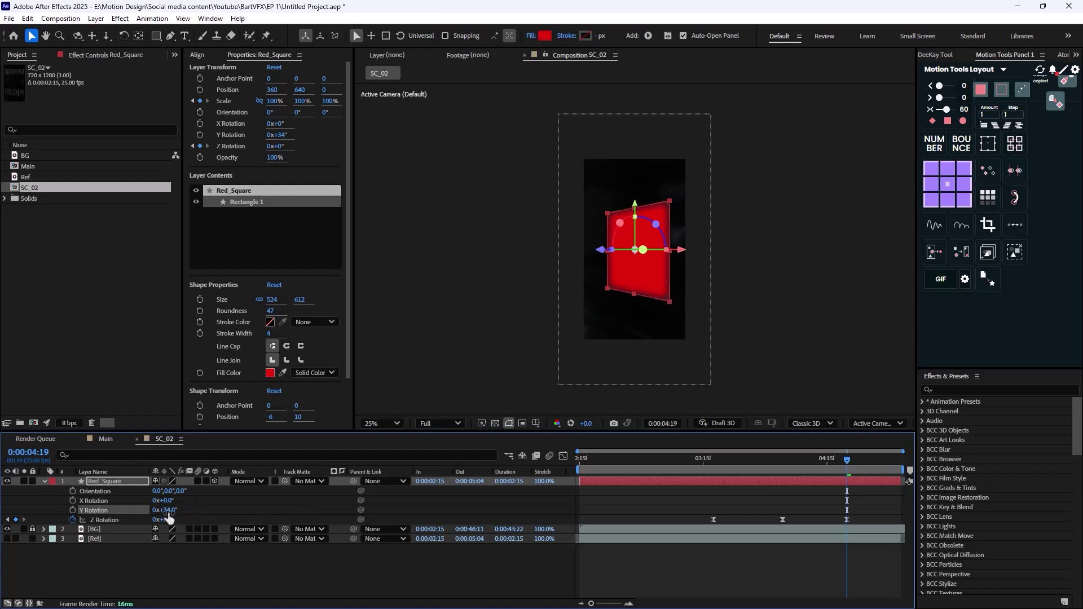
left_click_drag(168, 510, 152, 524)
left_click(72, 521)
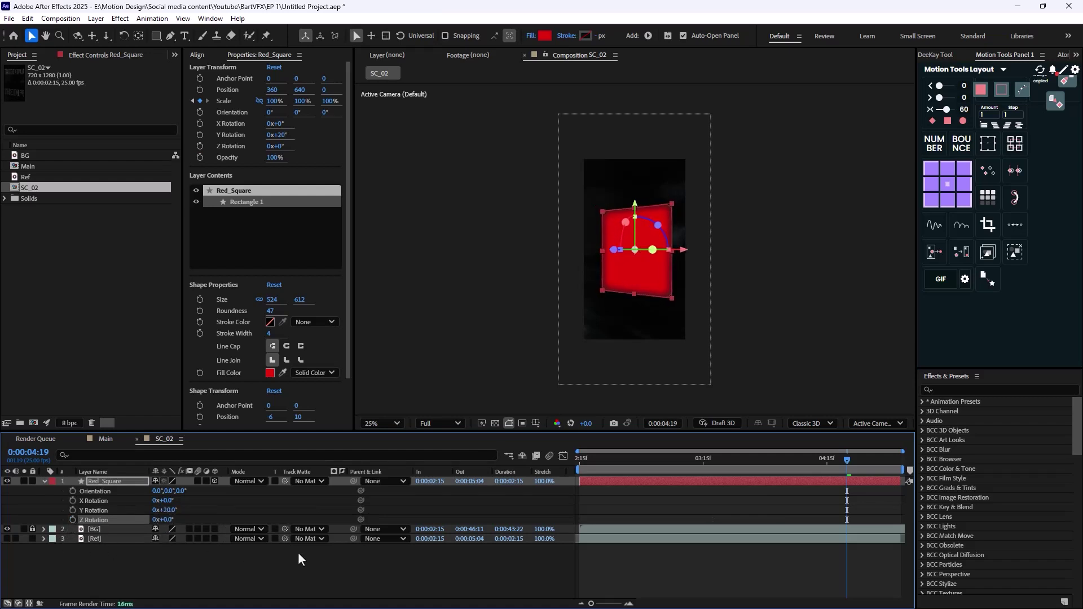
- Make the Ref layer visible, solo it at 0:00:04:20, and solo Red_Square together with it
key("y")
left_click(219, 576)
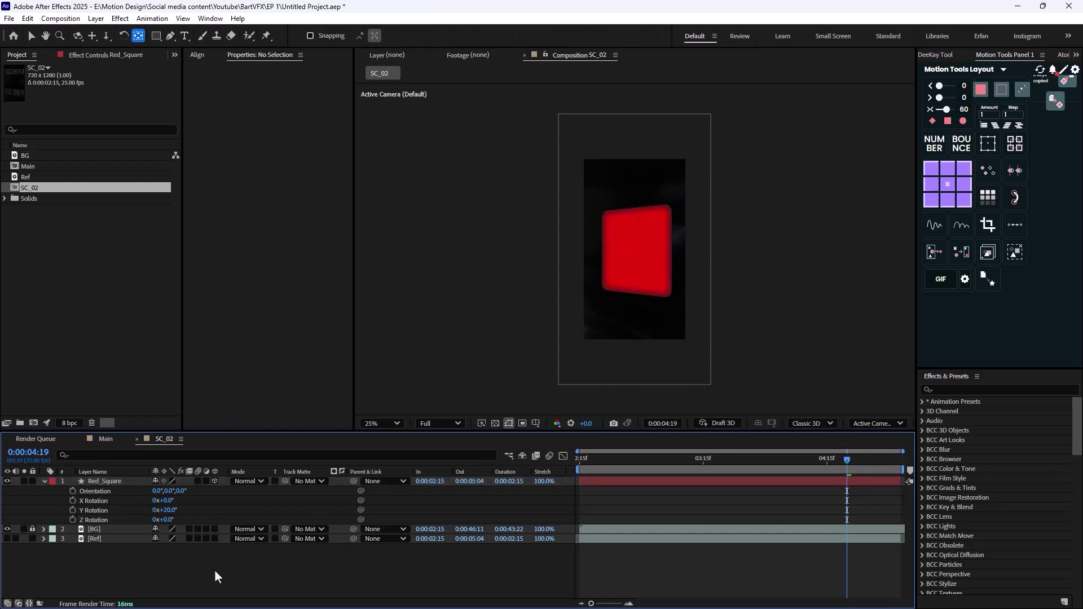
left_click(7, 538)
left_click(24, 539)
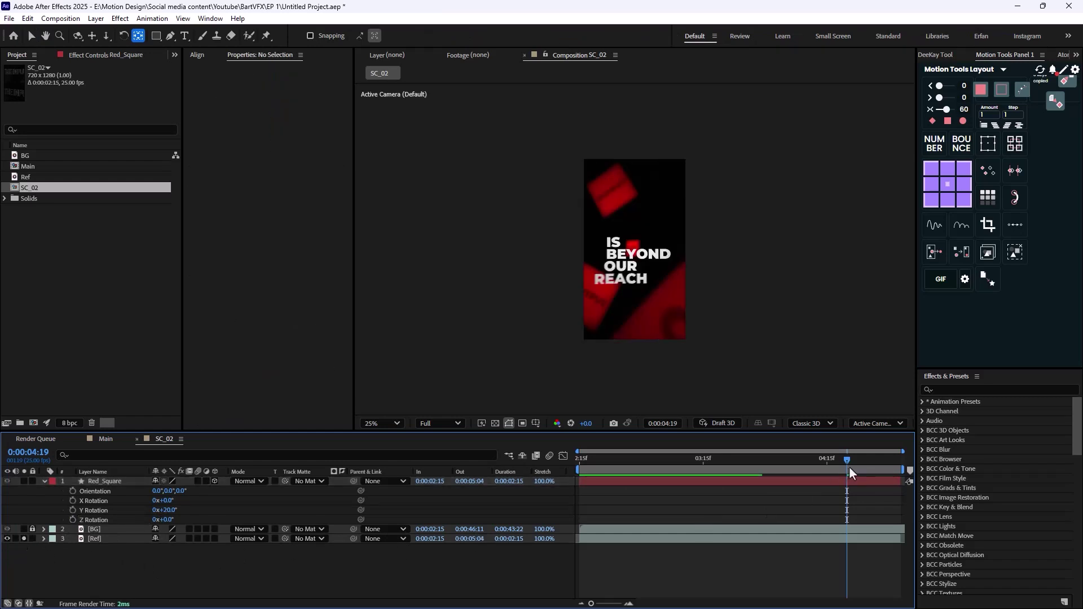
left_click_drag(846, 460, 851, 461)
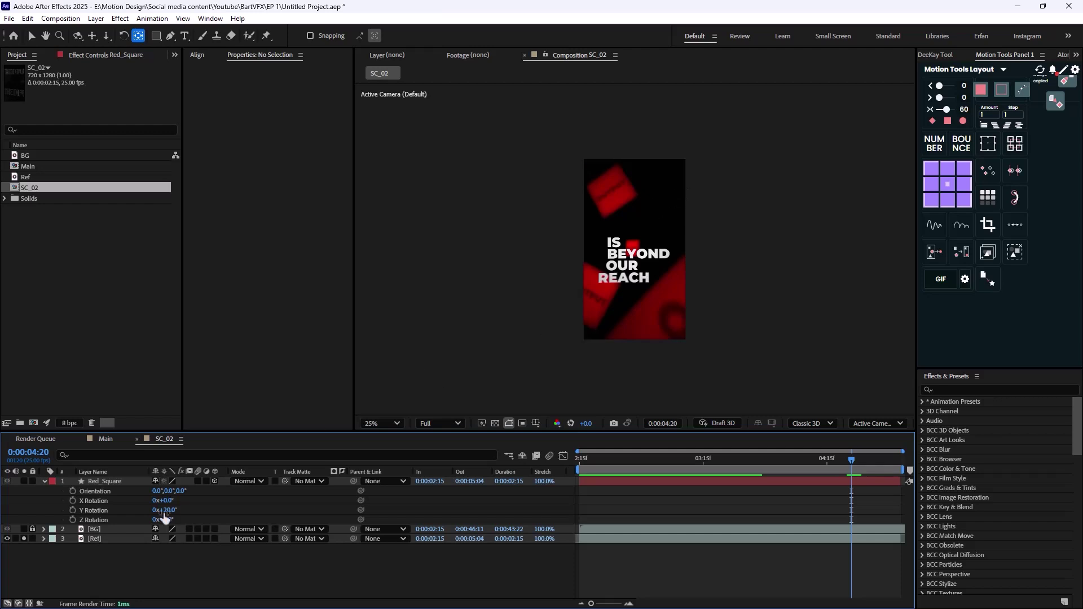
left_click(121, 482)
left_click(24, 481)
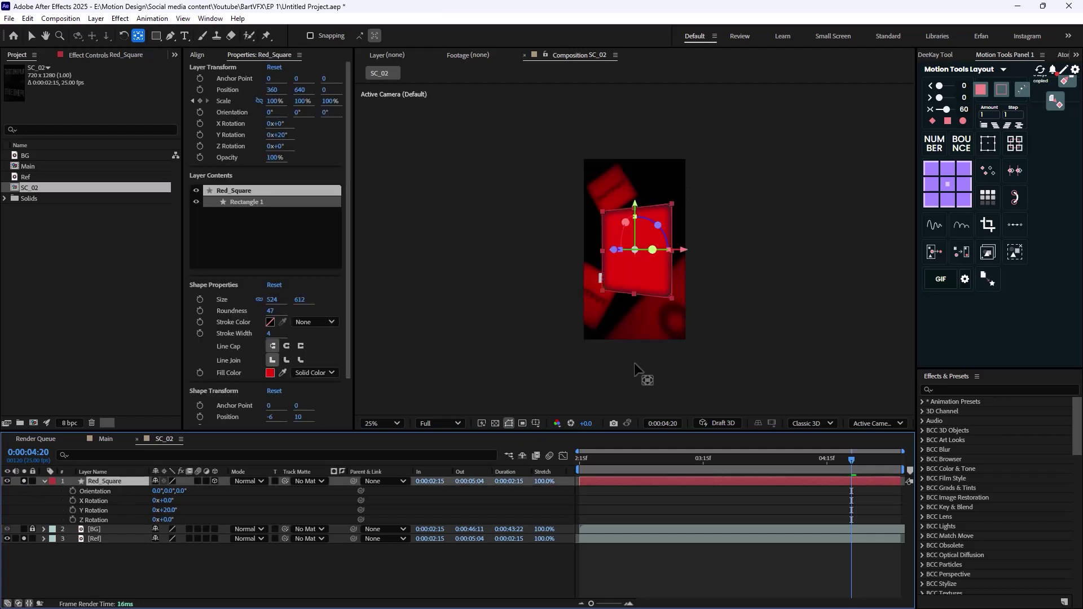
- Duplicate Red_Square and move the copy straight up to a Y position of about 168
key("ctrl+d")
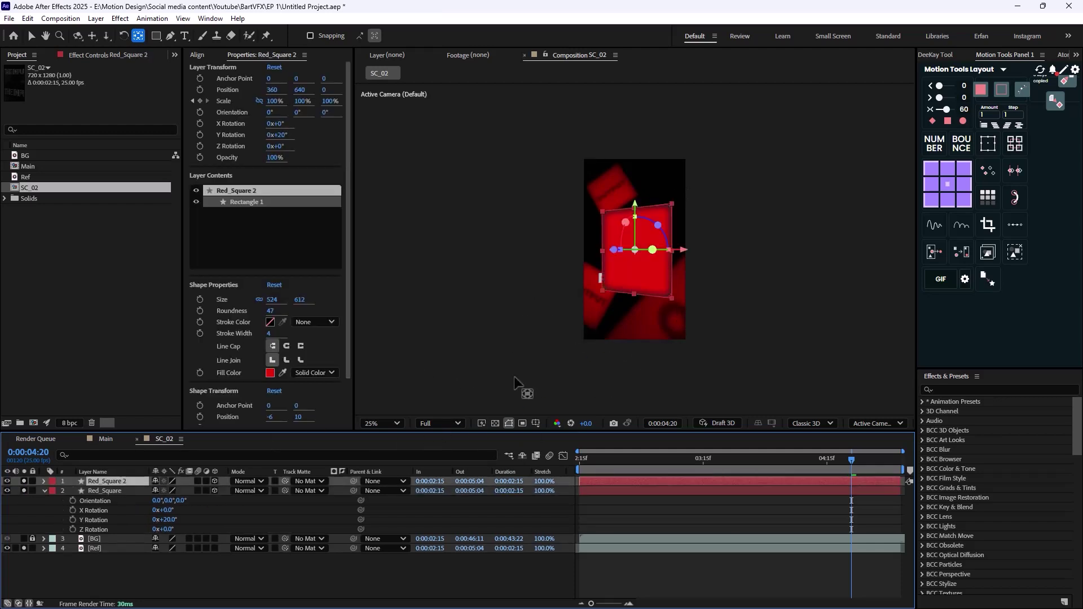
left_click(628, 255)
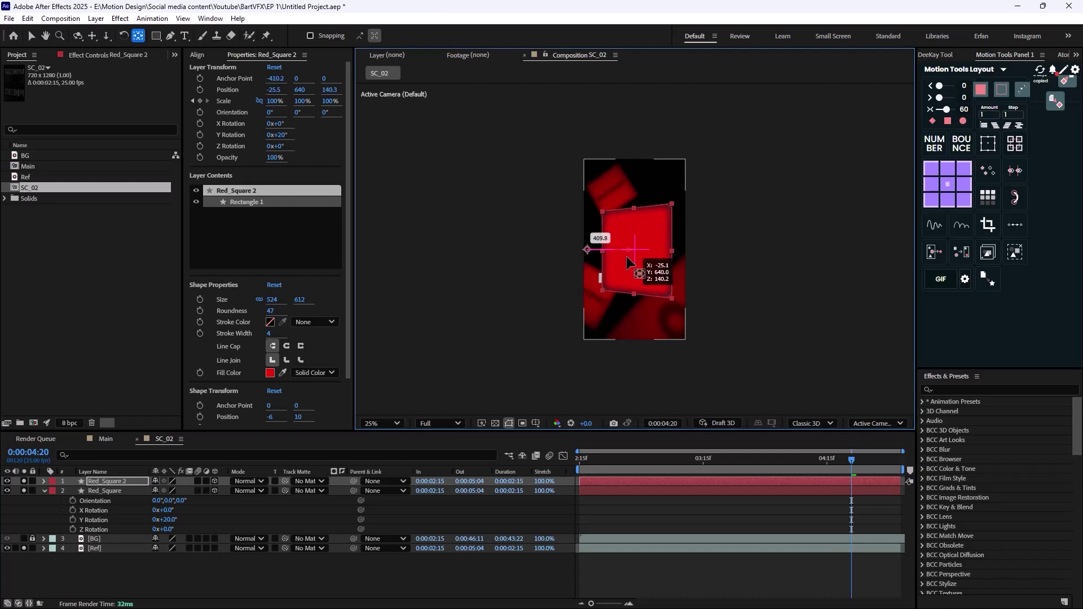
left_click(108, 481)
key("v")
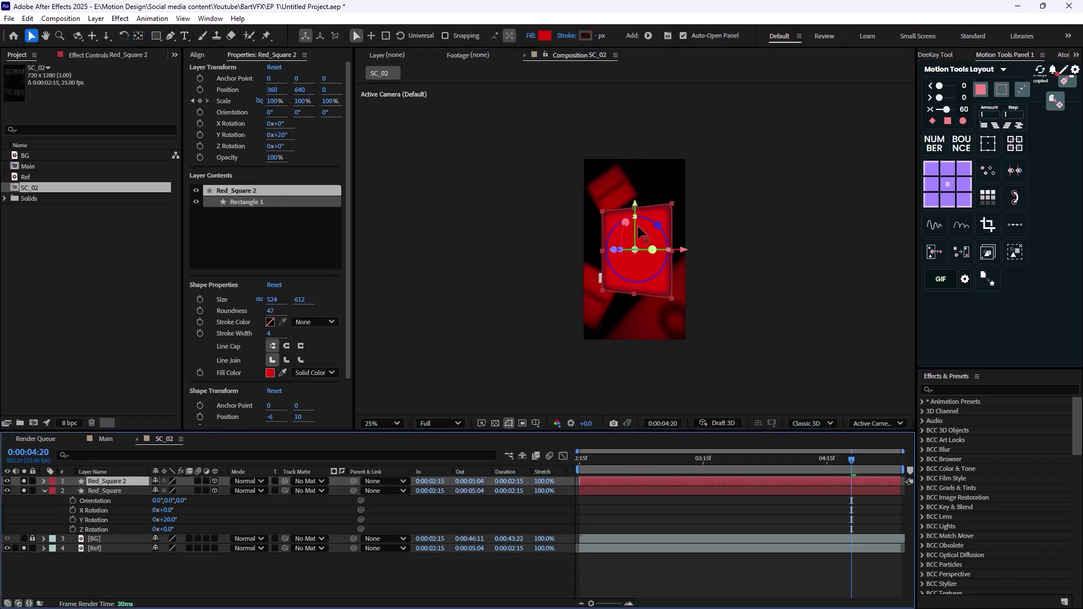
left_click_drag(637, 208, 636, 141)
- Scale the duplicated red square down to 51% at 0:00:04:20
key("s")
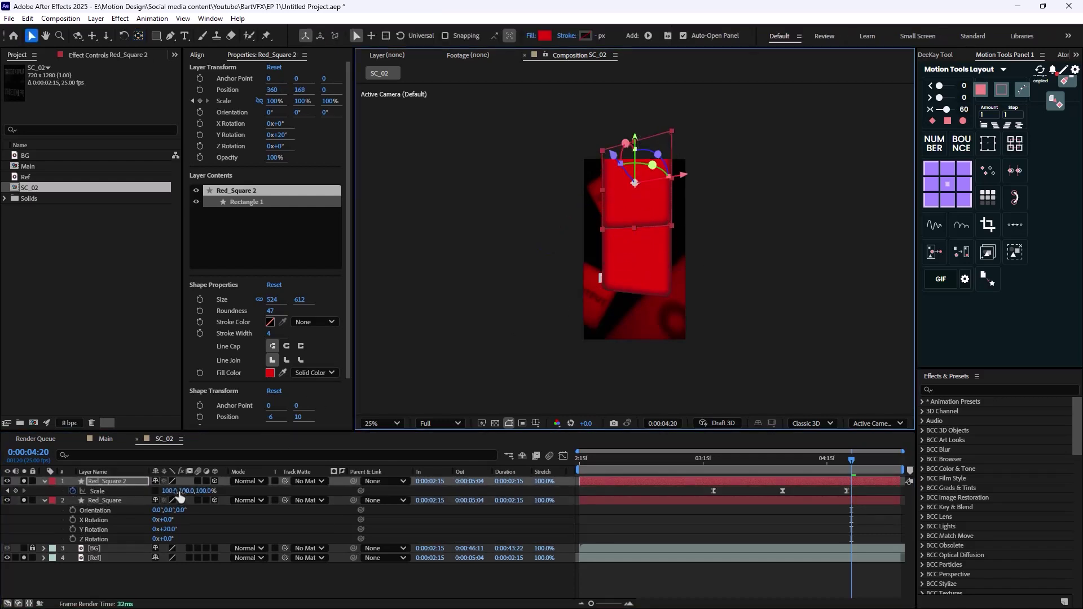
mouse_move(169, 491)
left_mouse_down()
mouse_move(153, 494)
mouse_move(162, 492)
left_mouse_up()
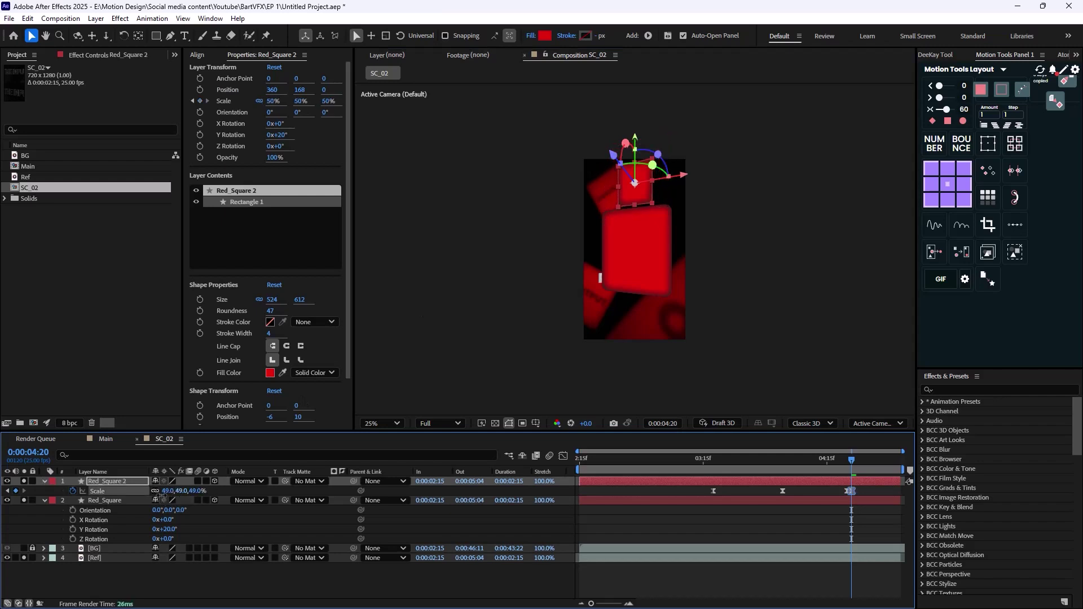
scroll(638, 243, "up", 2)
left_click_drag(696, 289, 647, 374)
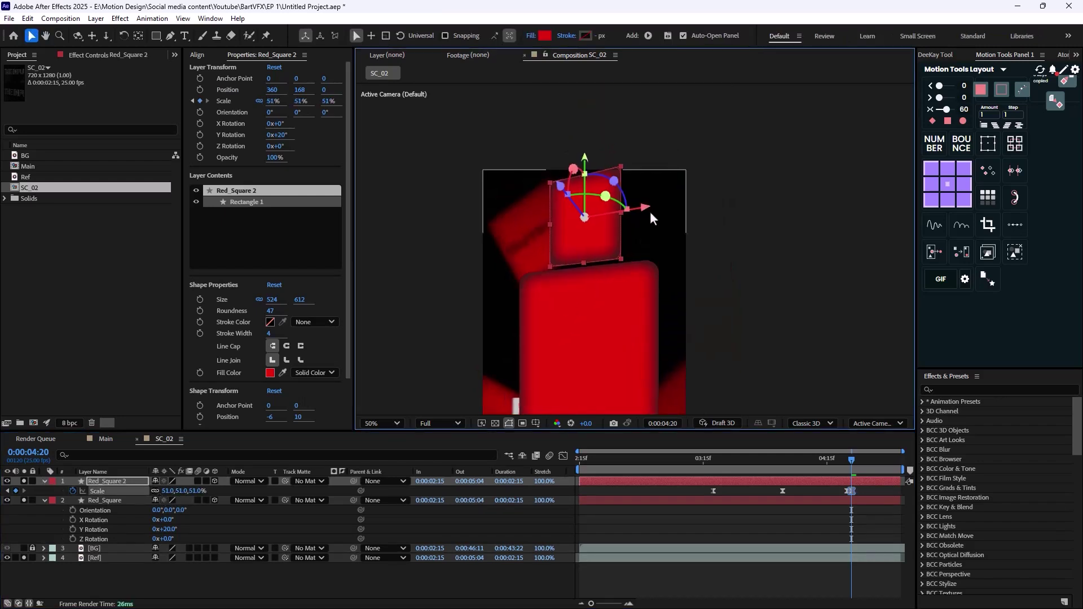
- Move Red_Square 2 to about X 197, Y 196, with a Y Rotation of -5° and a Z Rotation of -32°
left_click_drag(650, 211, 590, 222)
key("r")
mouse_move(169, 510)
left_mouse_down()
mouse_move(182, 509)
mouse_move(154, 510)
left_mouse_up()
left_click_drag(153, 510, 155, 529)
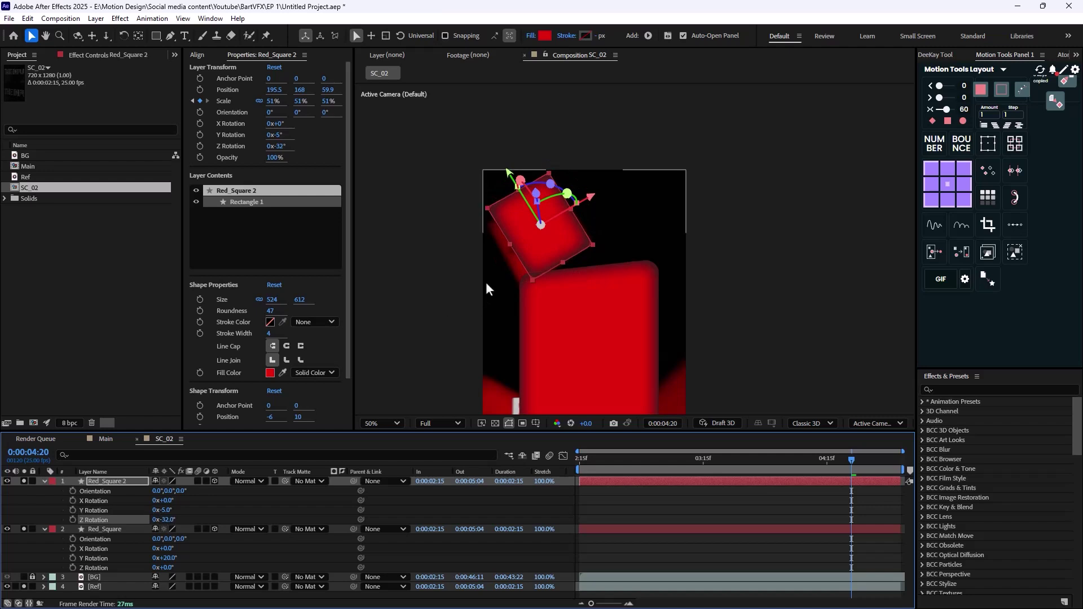
left_click_drag(508, 192, 483, 183)
- Duplicate Red_Square 2 and move the copy down to the frame's lower edge, at about X 219, Y 1277
left_click_drag(543, 314, 538, 176)
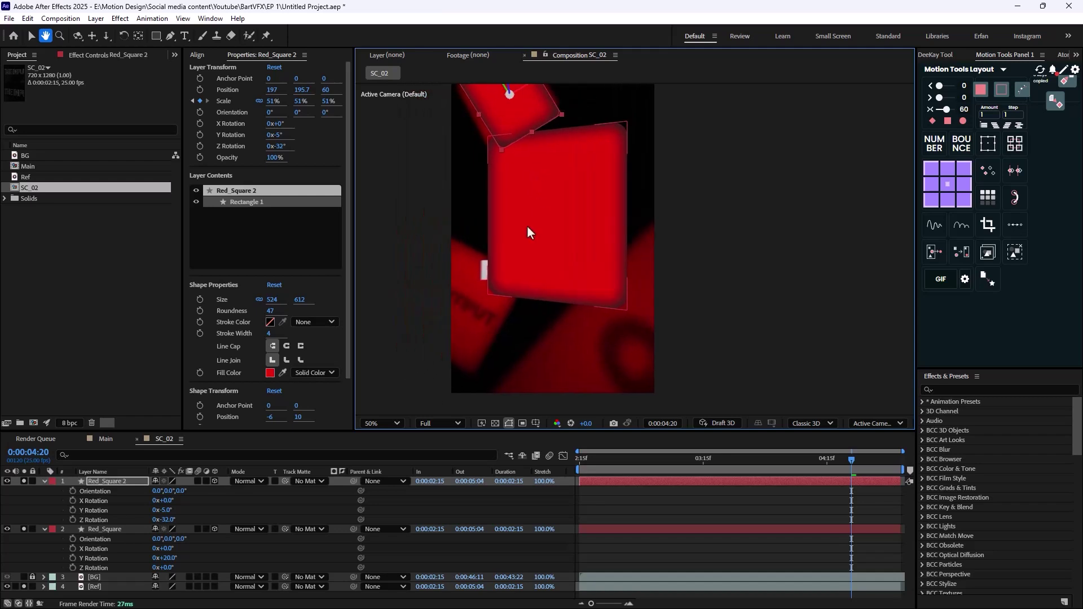
key("v")
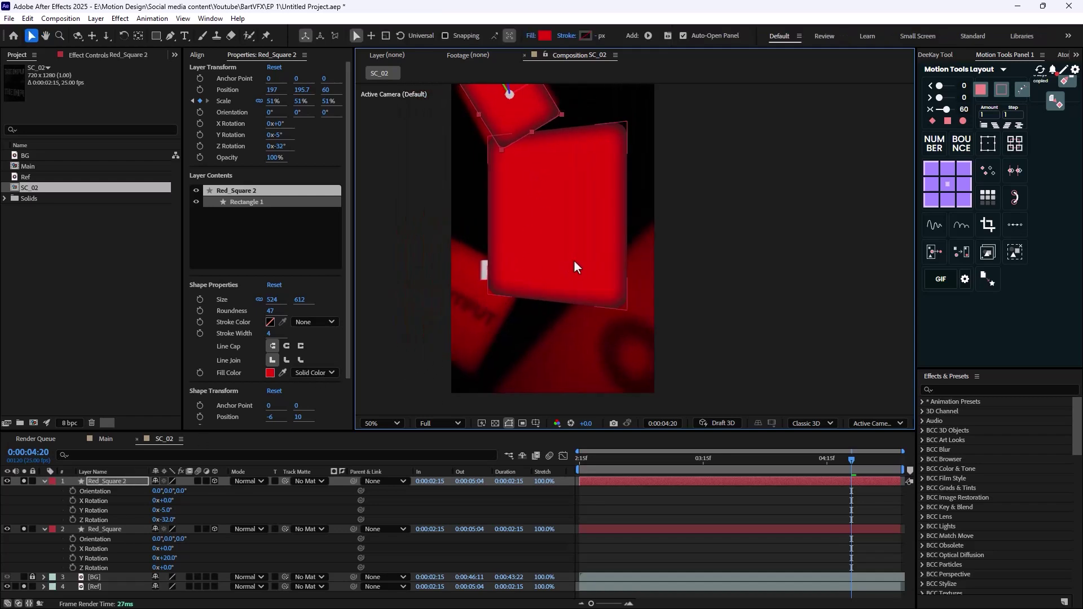
scroll(561, 254, "down", 1)
left_click(107, 481)
key("ctrl+d")
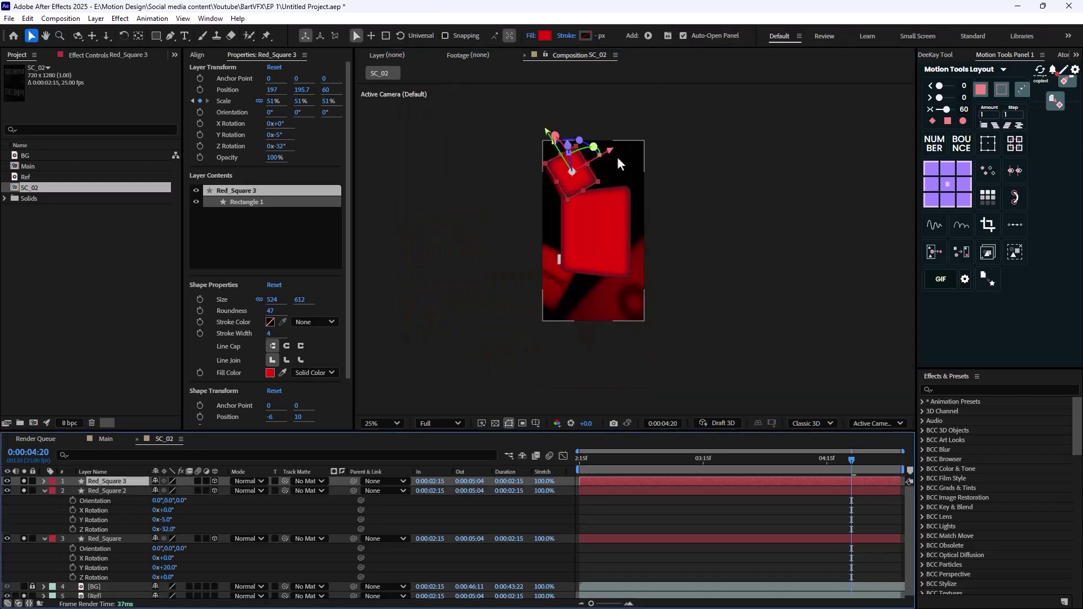
left_click_drag(562, 161, 481, 358)
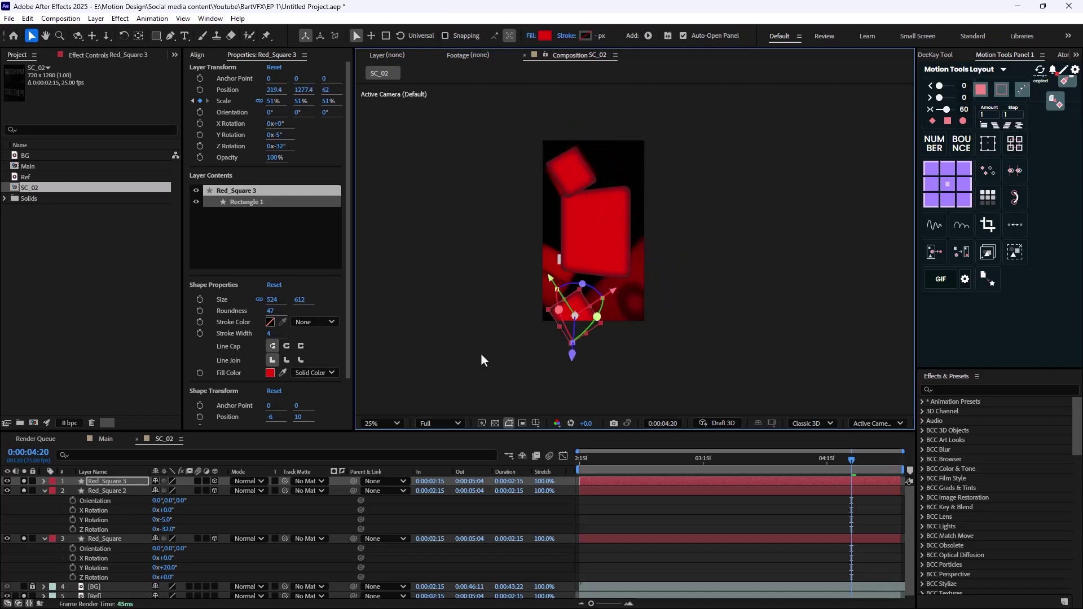
- Set Red_Square 3's Z Rotation to 30°, scale it to 73%, and move it against the frame's lower left edge
key("r")
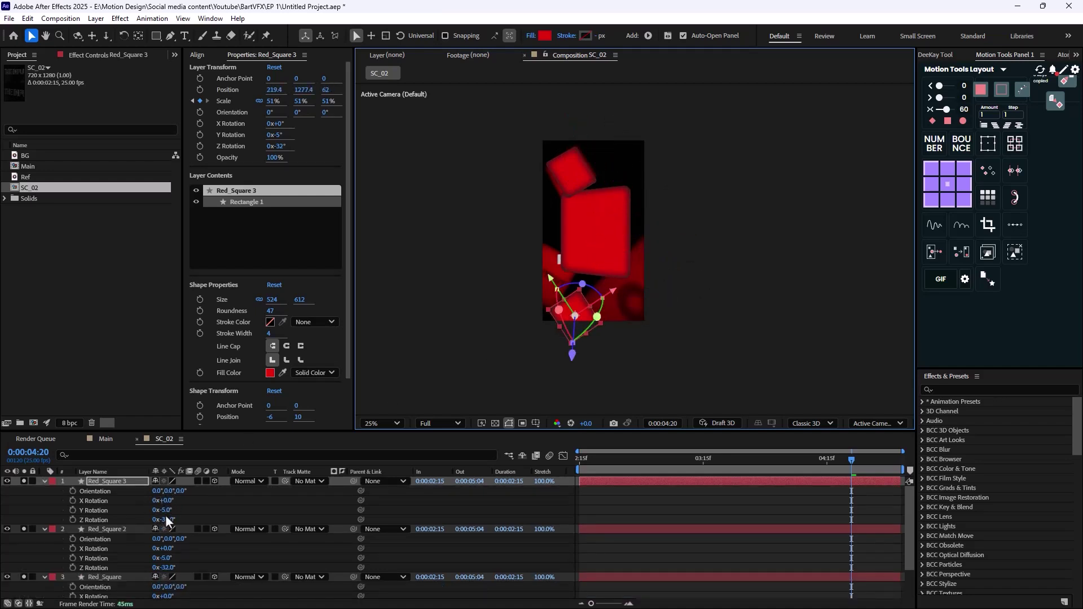
left_click(194, 510)
left_click(172, 520)
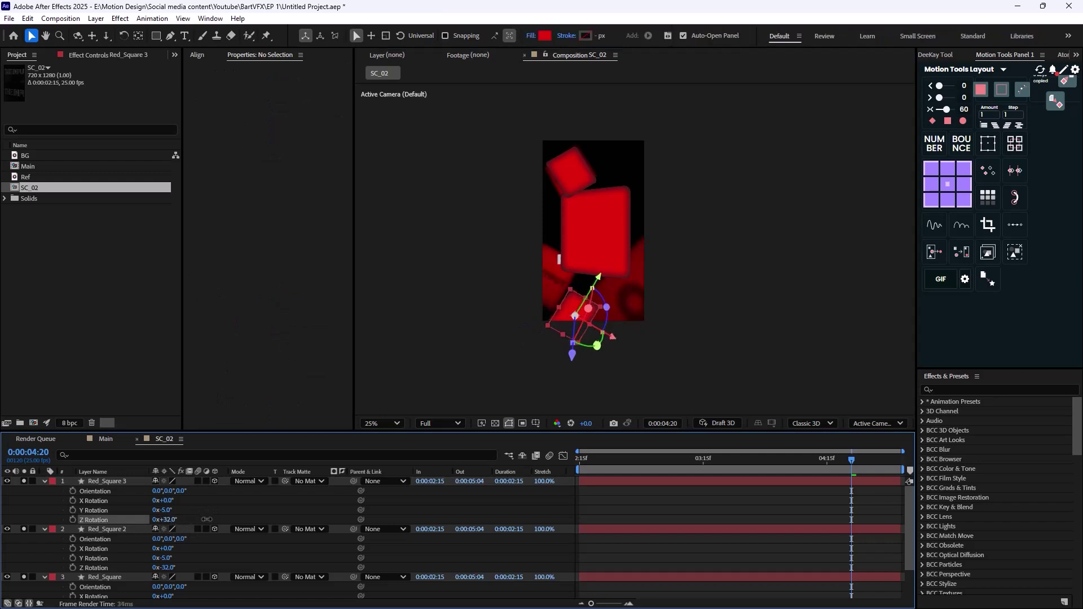
key("s")
left_click_drag(578, 327, 547, 281)
- Duplicate Red_Square 3 into the frame's lower right corner, scale the copy to 128%, and set its Z Rotation to 43°
key("ctrl+d")
left_click_drag(641, 310, 617, 314)
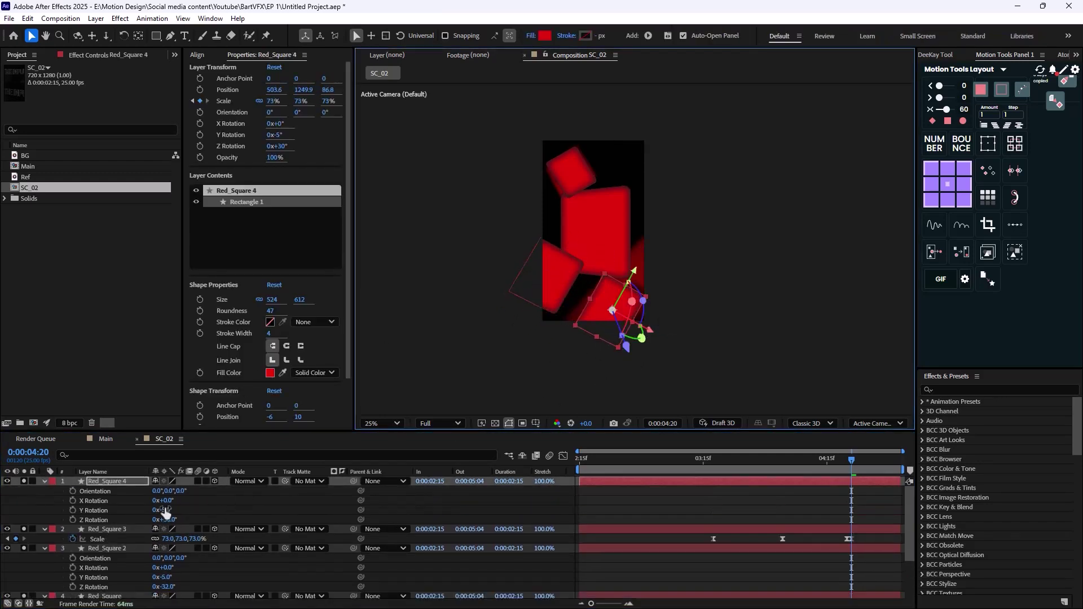
mouse_move(170, 490)
left_mouse_down()
mouse_move(194, 492)
mouse_move(176, 510)
left_mouse_up()
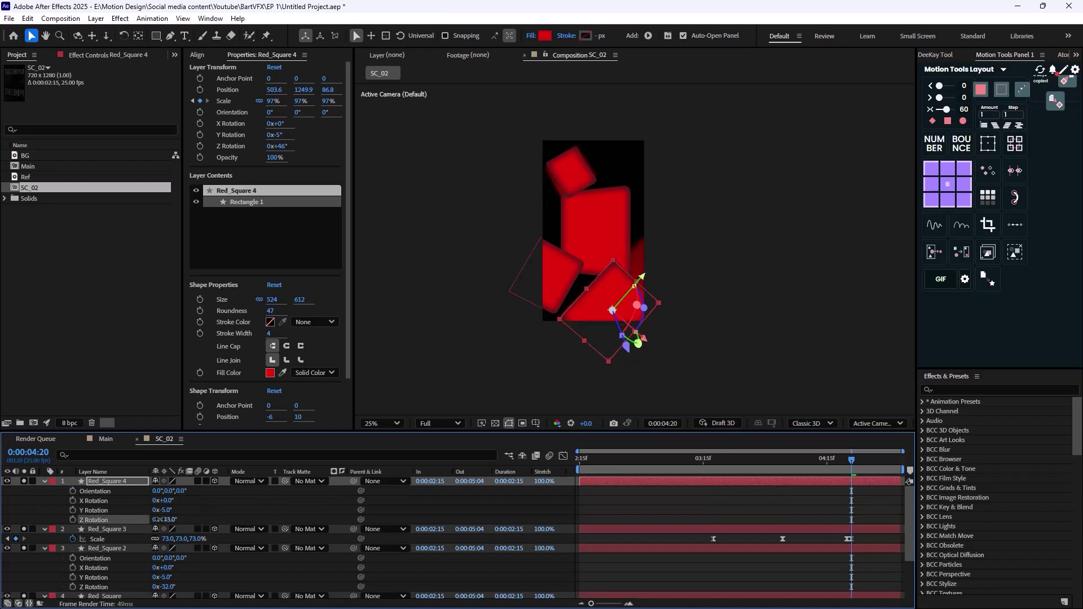
left_click_drag(612, 310, 629, 292)
left_click_drag(179, 492, 197, 494)
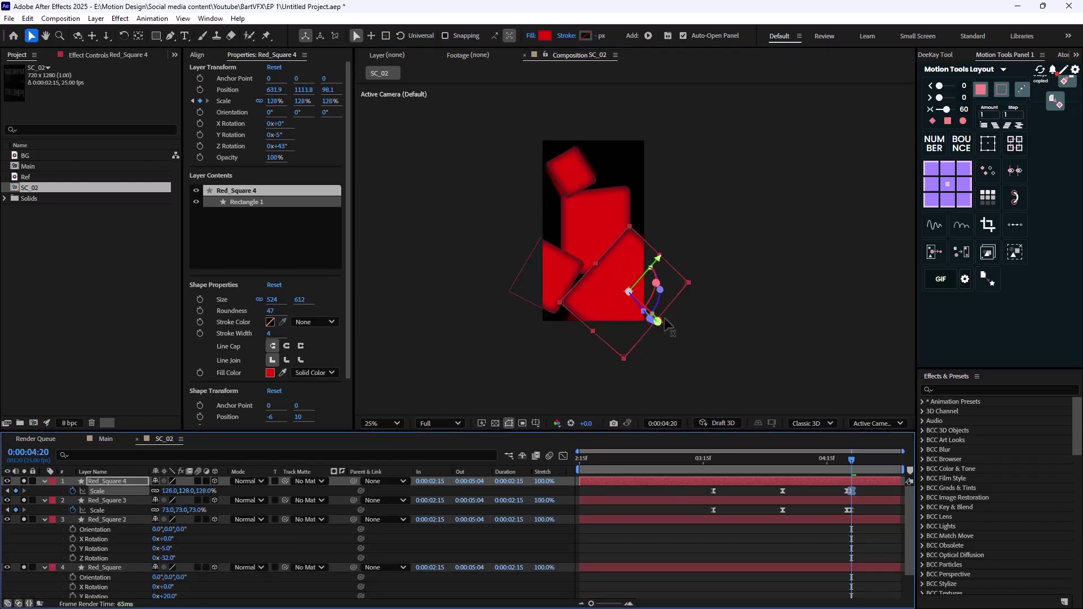
left_click_drag(666, 320, 585, 277)
- Scale the central Red_Square down to 39% and turn its Y Orientation to 341°
left_click(585, 278)
key("s")
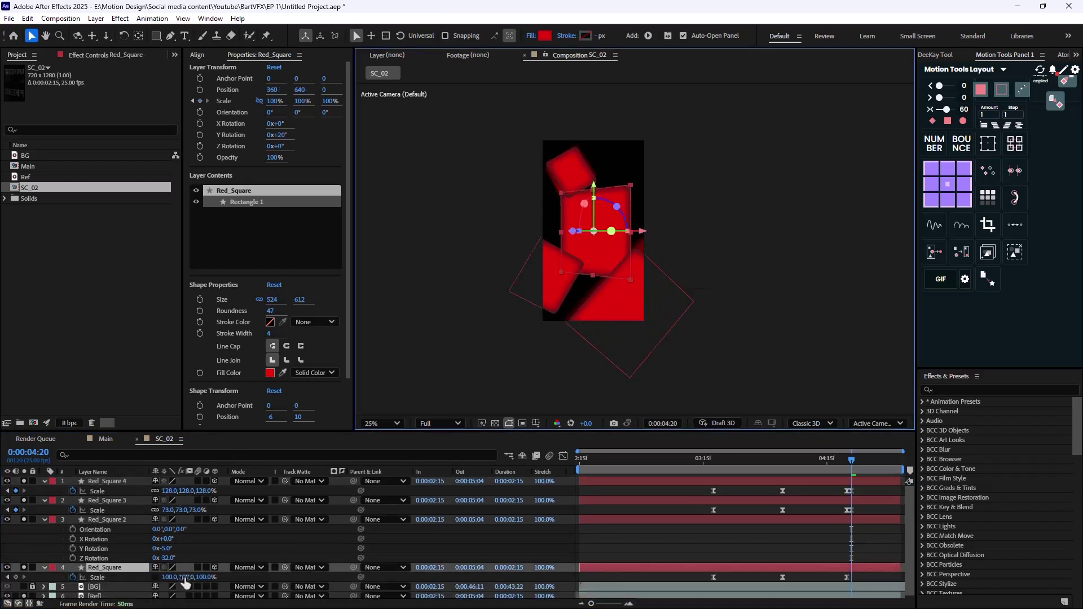
left_click(185, 583)
left_click_drag(184, 579, 160, 587)
key("r")
scroll(282, 536, "down", 3)
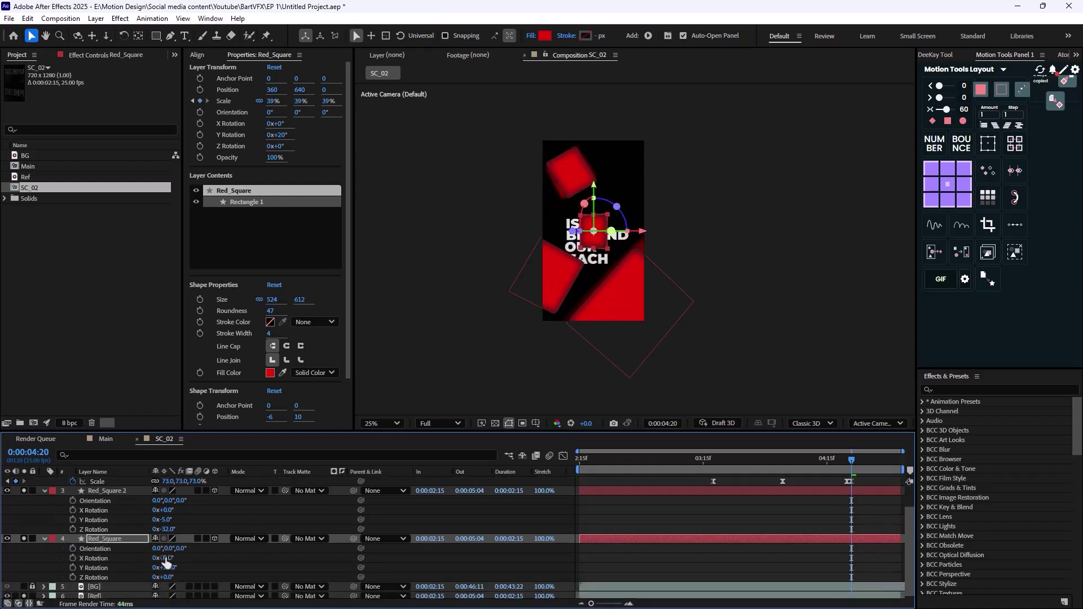
left_click_drag(618, 209, 626, 228)
- Collapse the properties of all four red square layers and hide the Ref layer
left_click(587, 183)
scroll(52, 493, "up", 3)
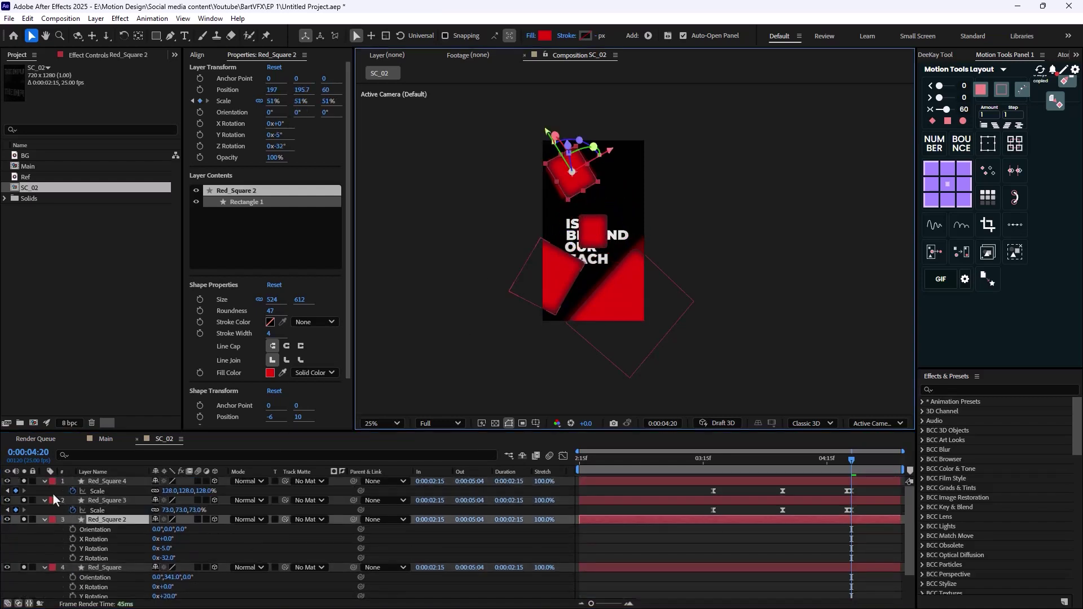
left_click(43, 482)
left_click(43, 492)
left_click(43, 500)
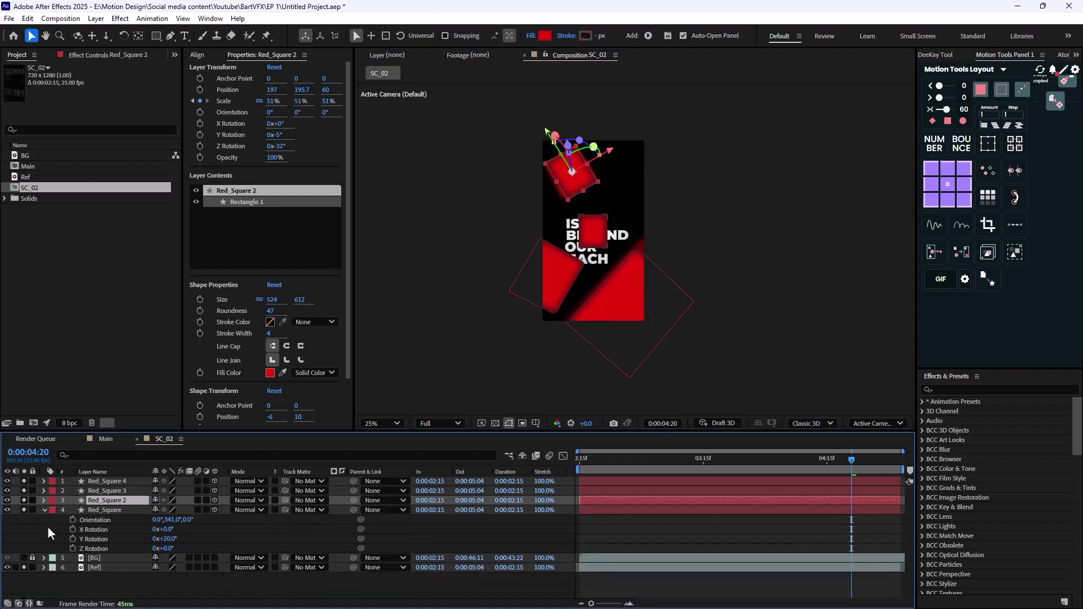
left_click(45, 510)
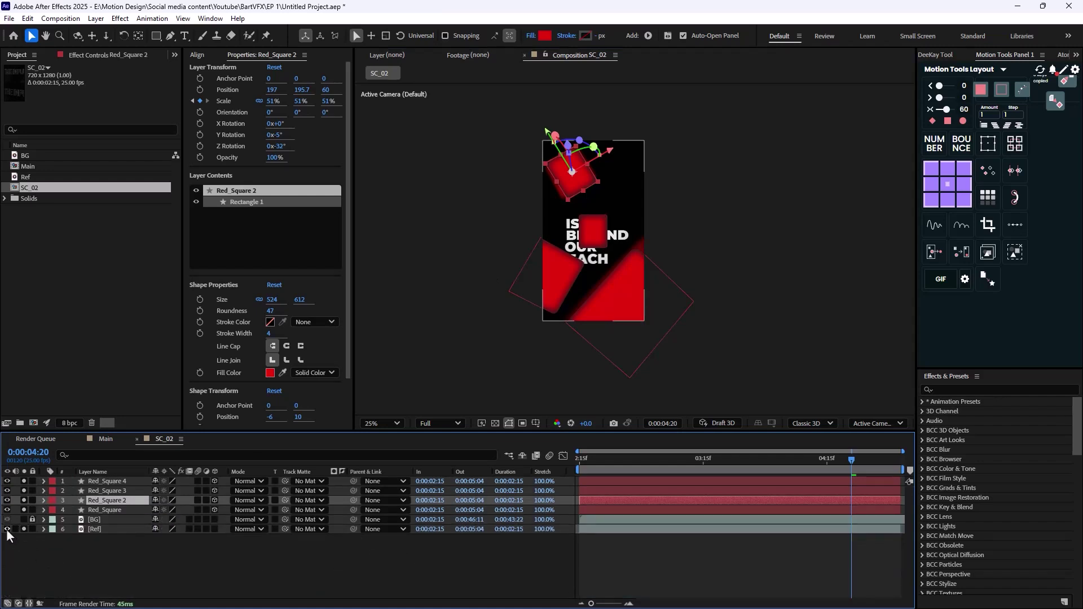
left_click(5, 529)
left_click(257, 516)
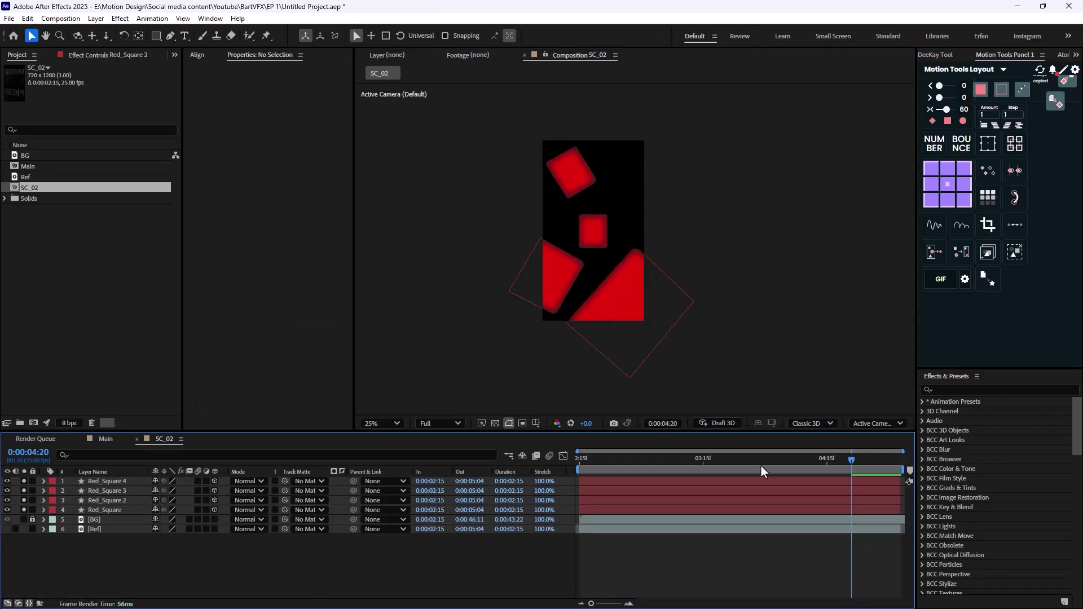
- Remove the Scale keyframes from all four red square layers at 0:00:04:24, keeping their current sizes
left_click_drag(855, 459, 836, 443)
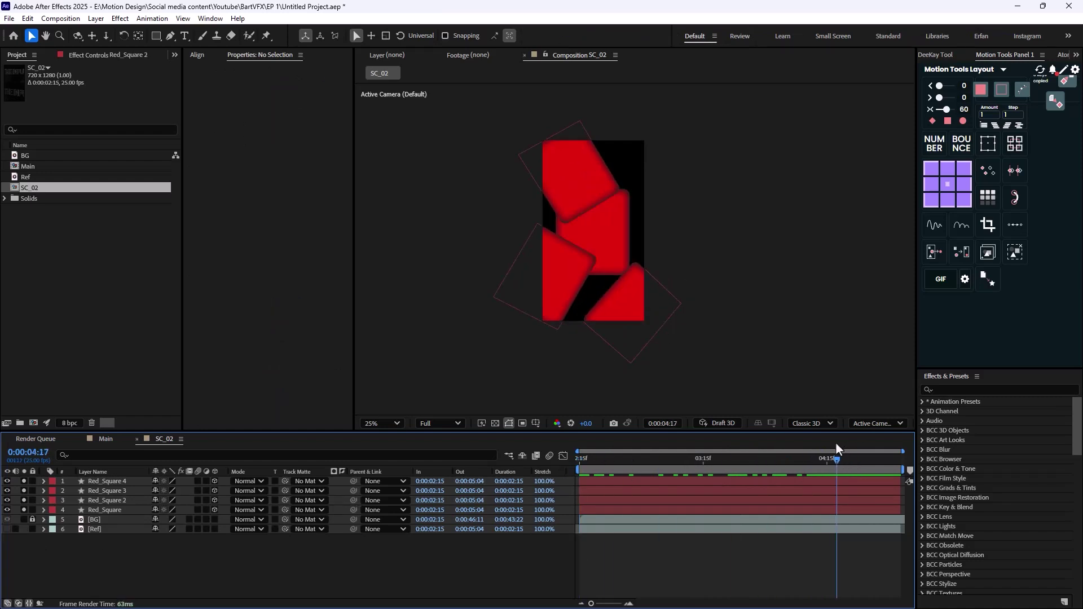
left_click(115, 483)
left_click(114, 510, "shift")
key("s")
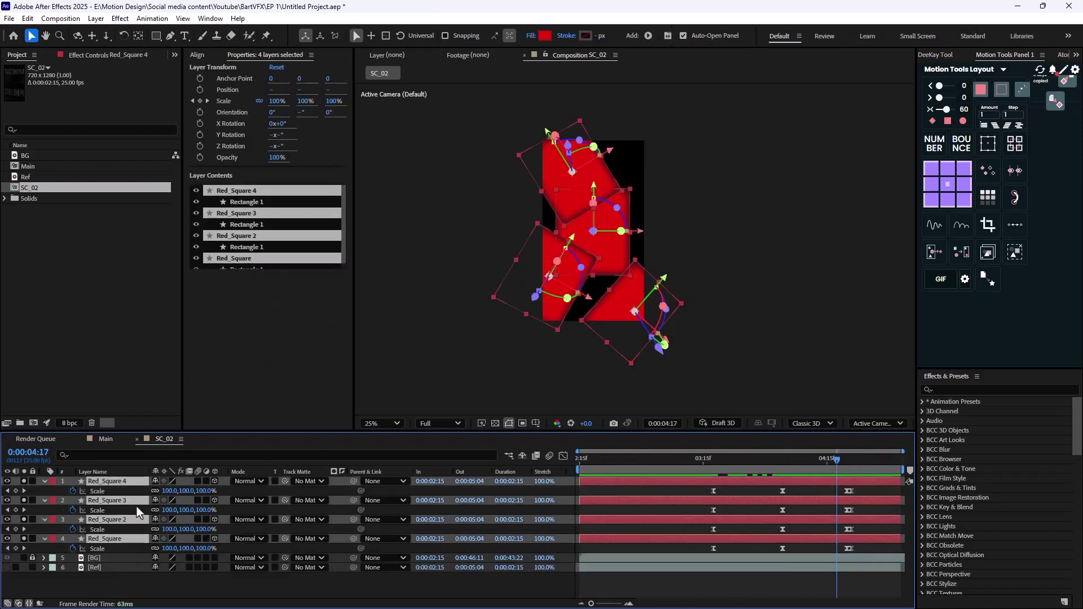
left_click(73, 491)
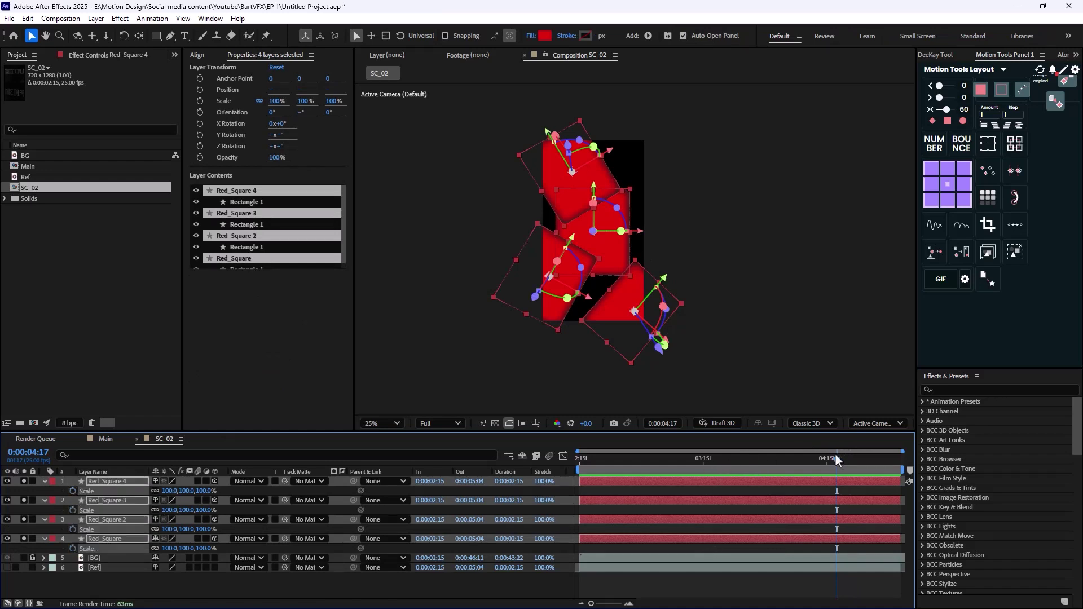
key("ctrl+z")
left_click_drag(833, 456, 872, 468)
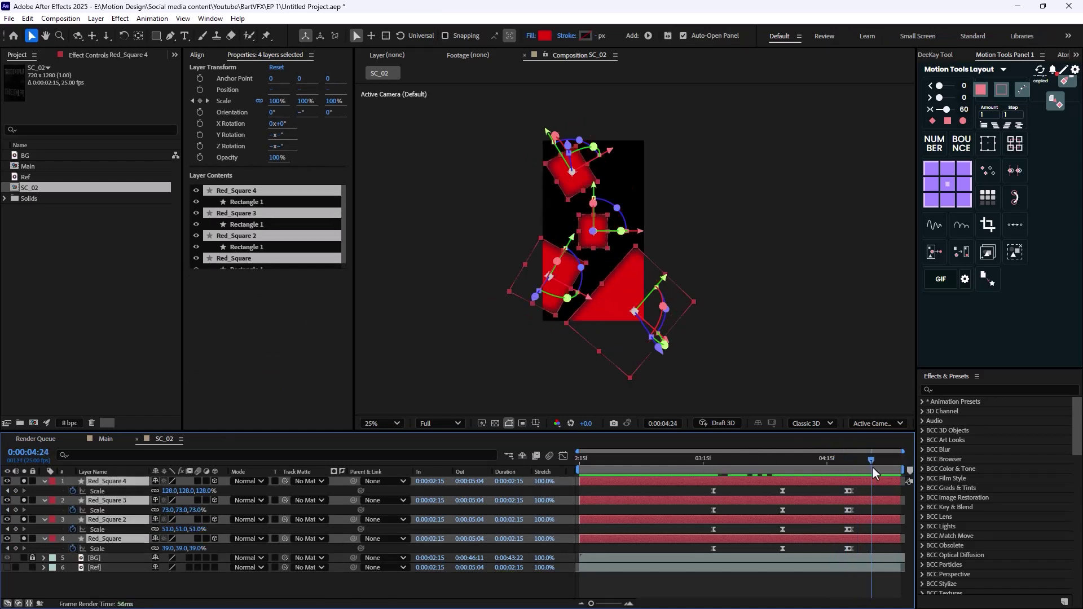
left_click(73, 491)
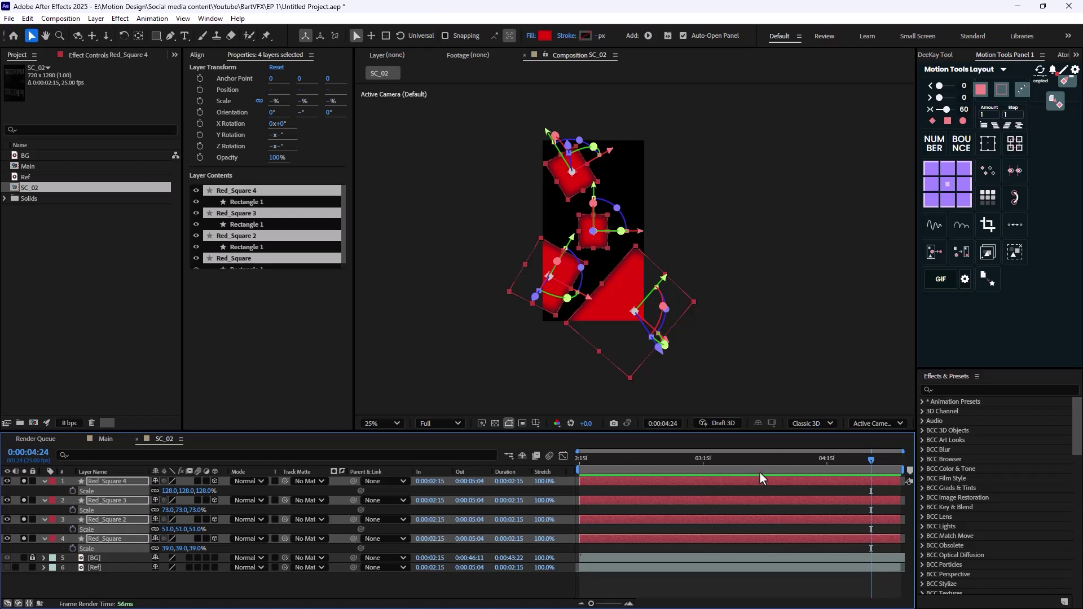
- Add a new camera to SC_02 with the time set to 0:00:02:15
left_click_drag(854, 459, 520, 466)
left_click(178, 586)
right_click(177, 586)
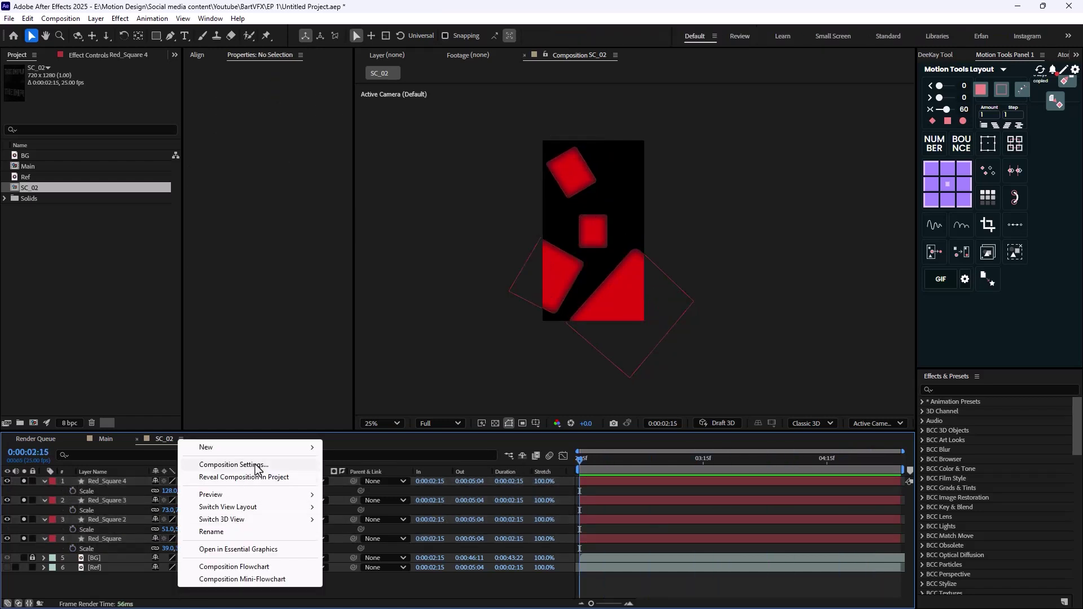
mouse_move(316, 454)
left_click(387, 502)
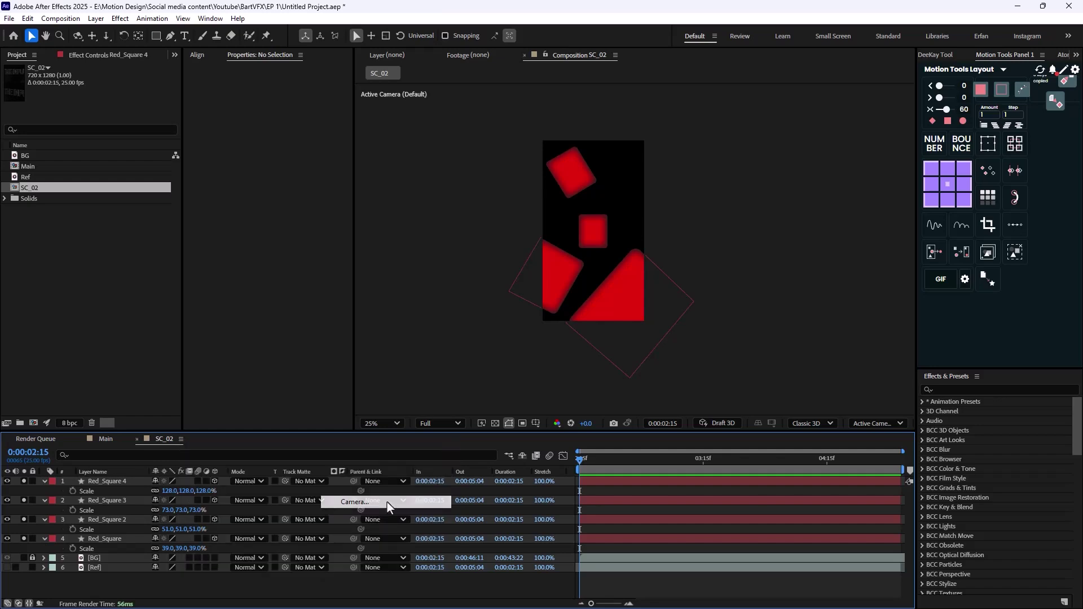
left_click(689, 424)
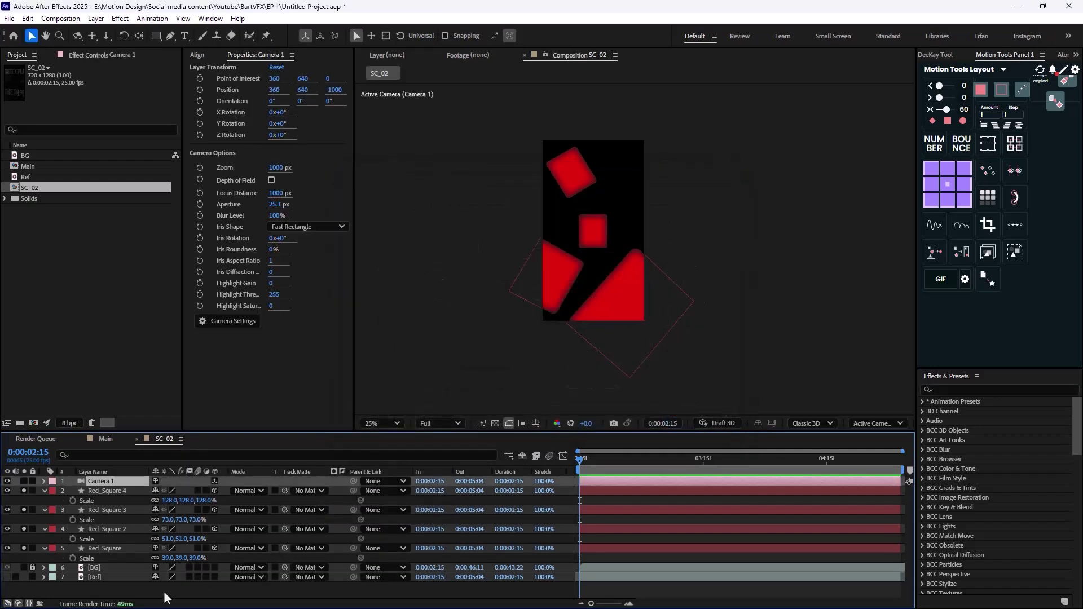
- Add a null object to SC_02 and name it Zoom
left_click(168, 591)
right_click(168, 590)
mouse_move(260, 451)
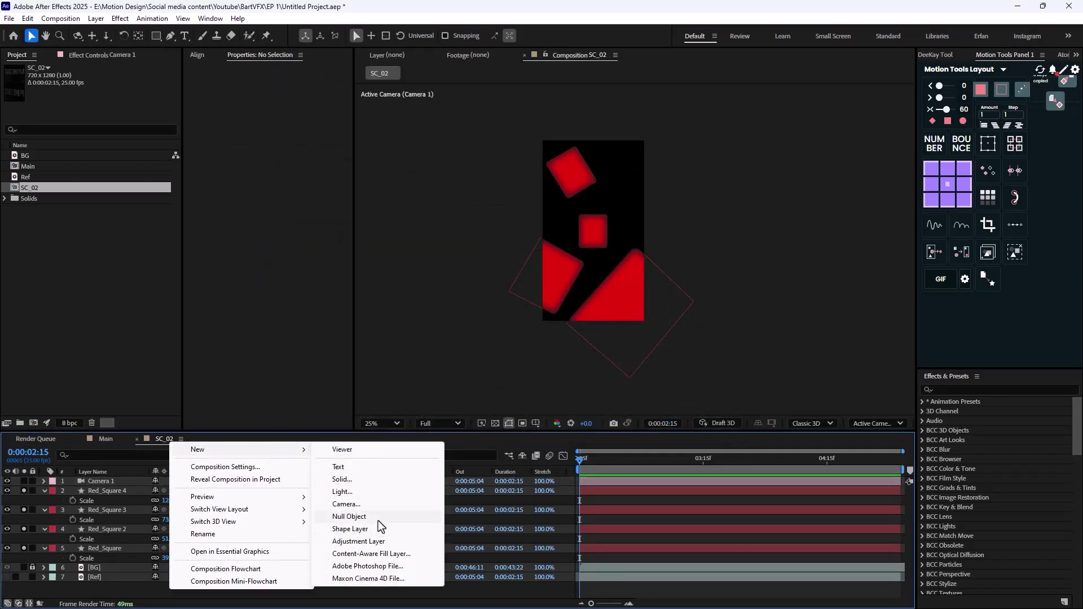
left_click(377, 518)
key("Return")
type("Zo")
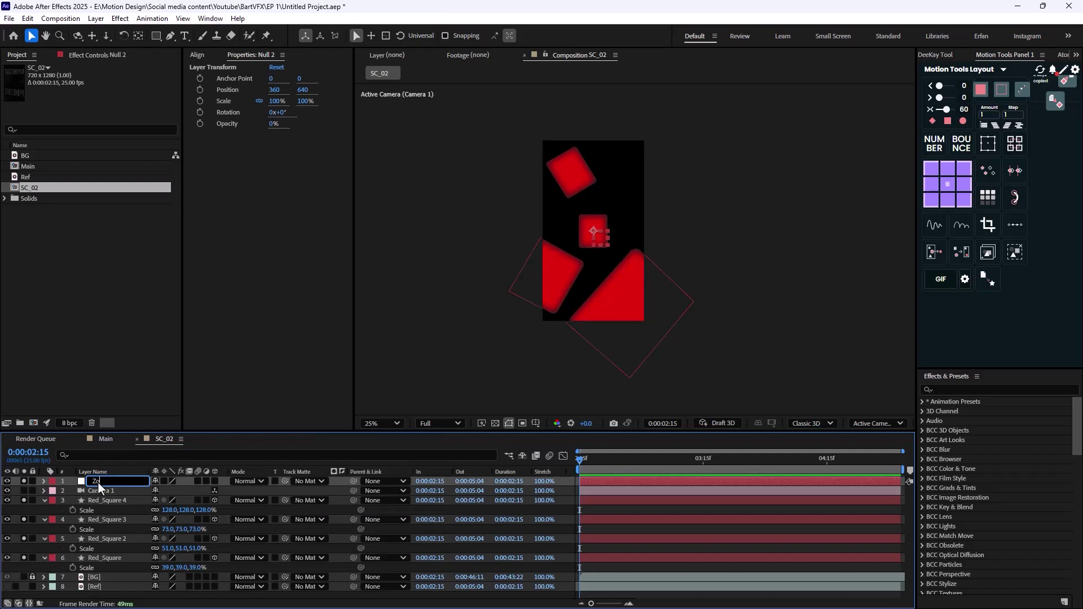
type("om")
key("Return")
- Make the Zoom null a 3D layer and parent Camera 1 to it
key("F2")
left_click(213, 481)
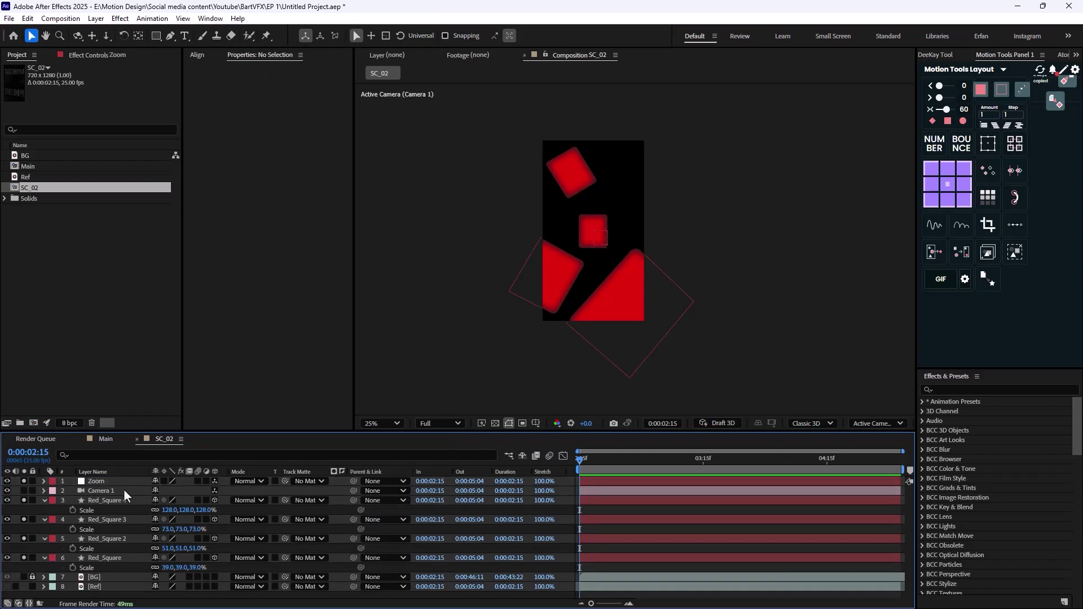
left_click(123, 490)
left_click_drag(350, 491, 129, 481)
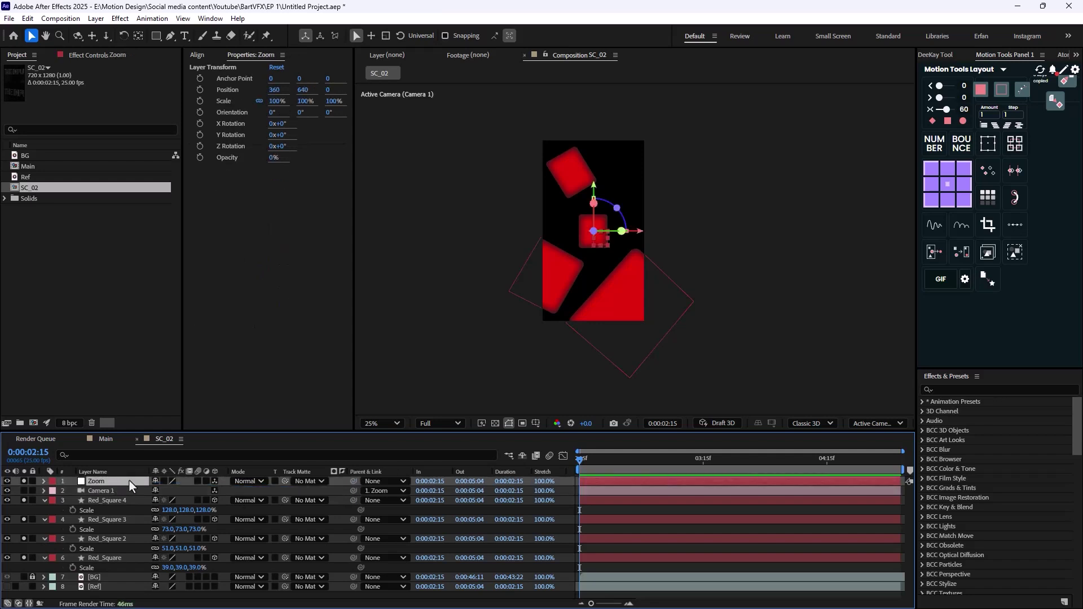
- Keyframe the Zoom null's Position at 0:00:02:15 and set its Z position to 307 at 0:00:05:04
key("p")
left_click(73, 491)
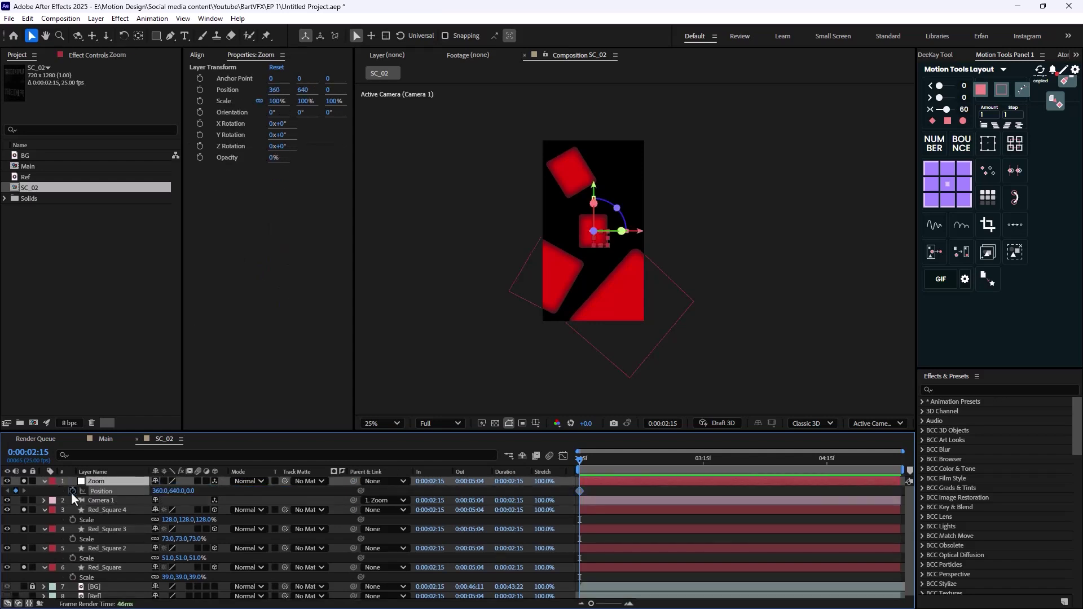
left_click_drag(584, 462, 867, 499)
key("End")
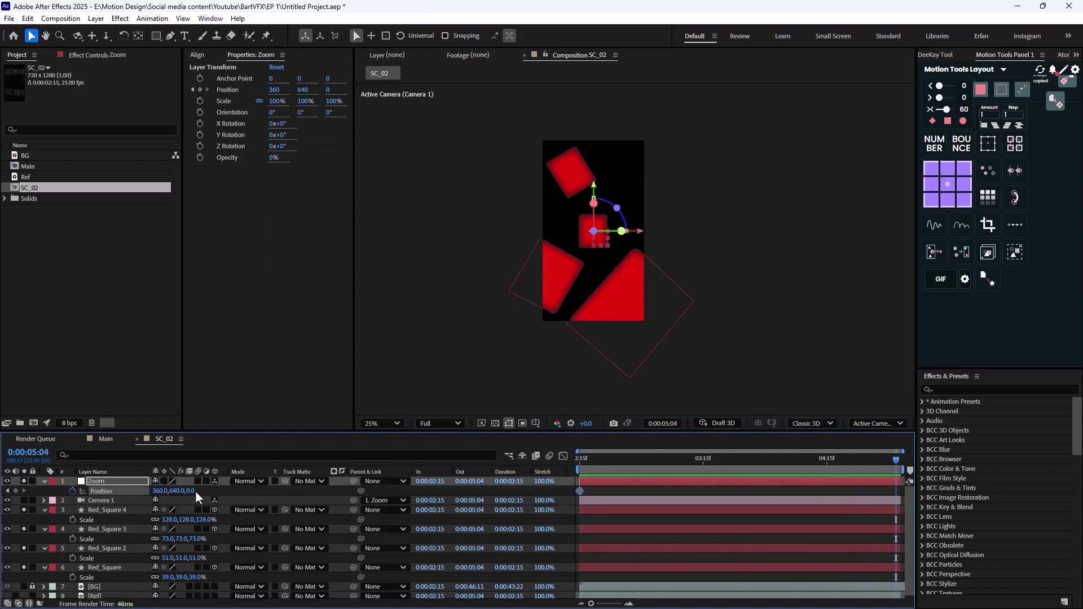
left_click_drag(192, 491, 364, 491)
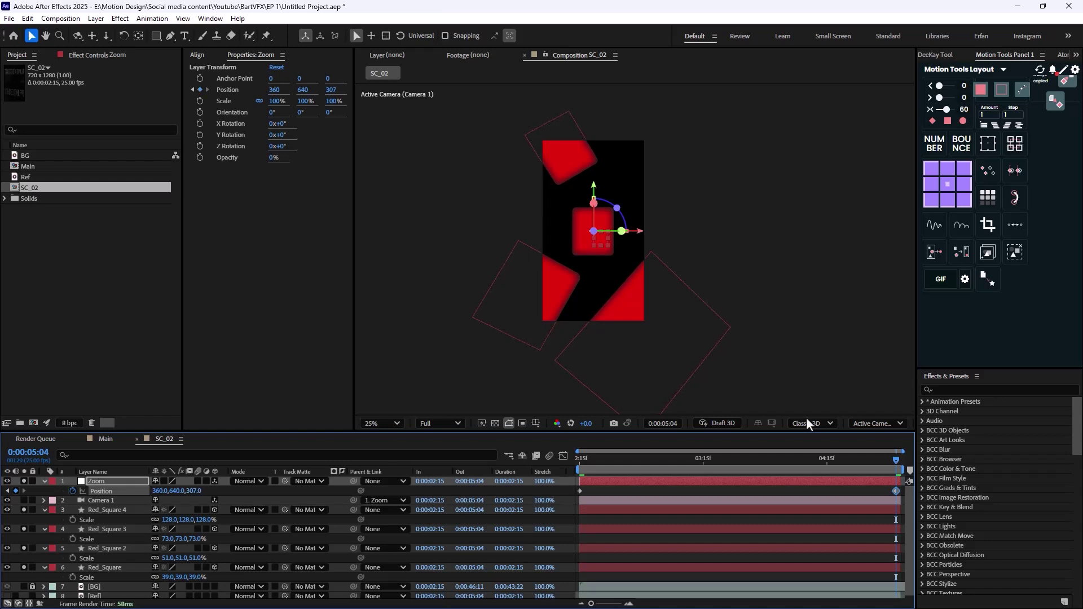
- Preview the camera zoom from 0:00:02:15, collapse the layer properties, and turn off soloing on the layers
left_click_drag(899, 458, 449, 452)
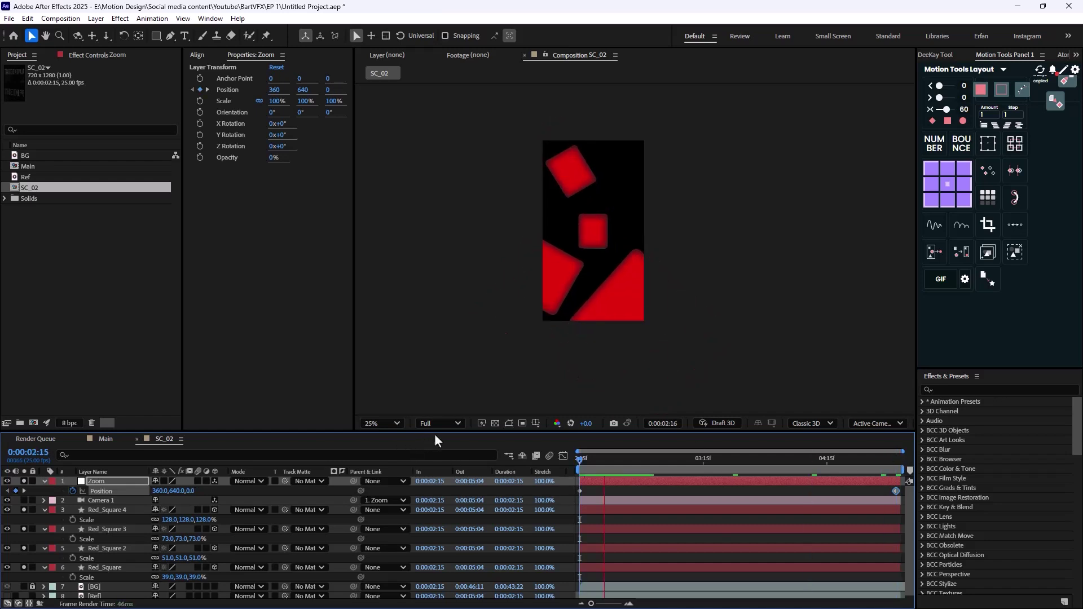
key("F2")
key("u")
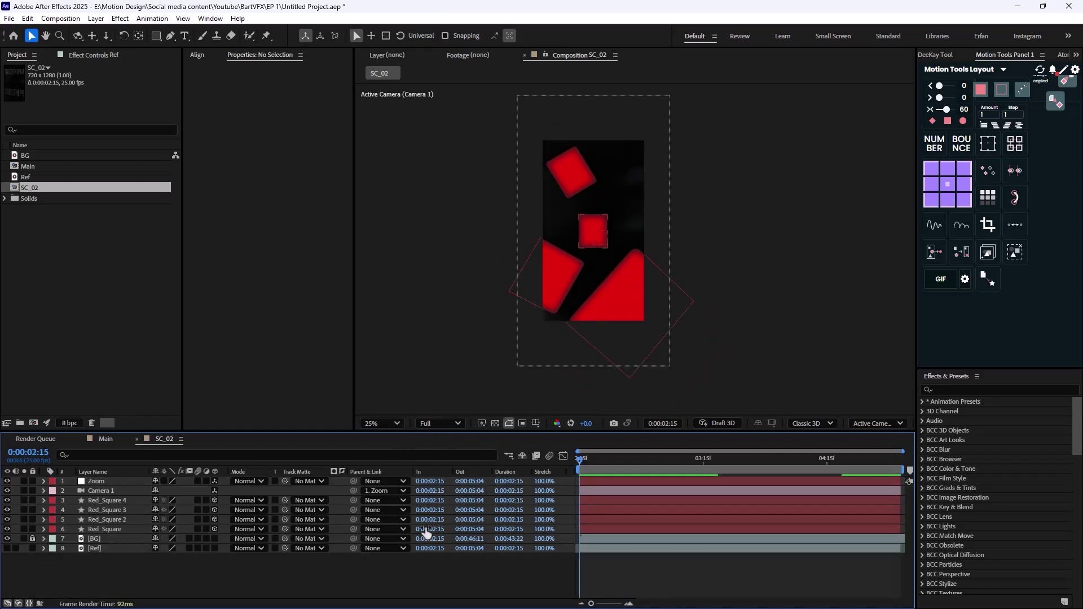